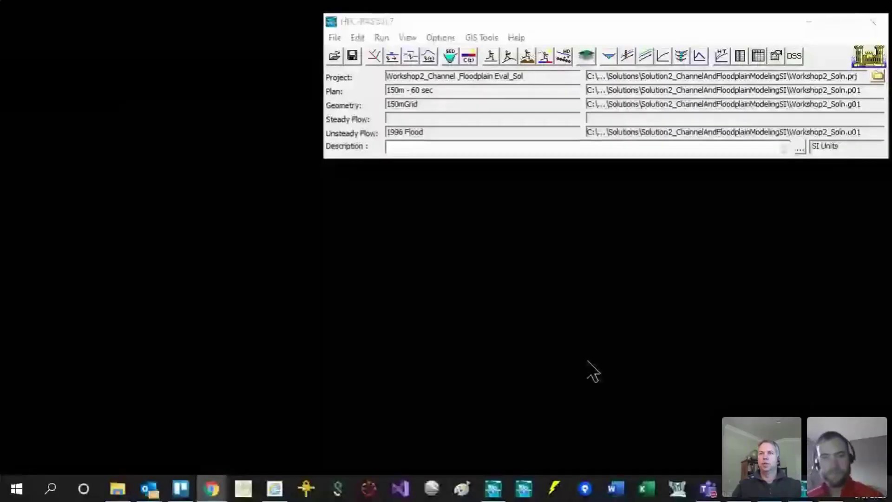
Step: Open RAS Mapper for the loaded channel and floodplain workshop project
{"action": "left_click_drag", "start_coordinate": [663, 18], "coordinate": [484, 56]}
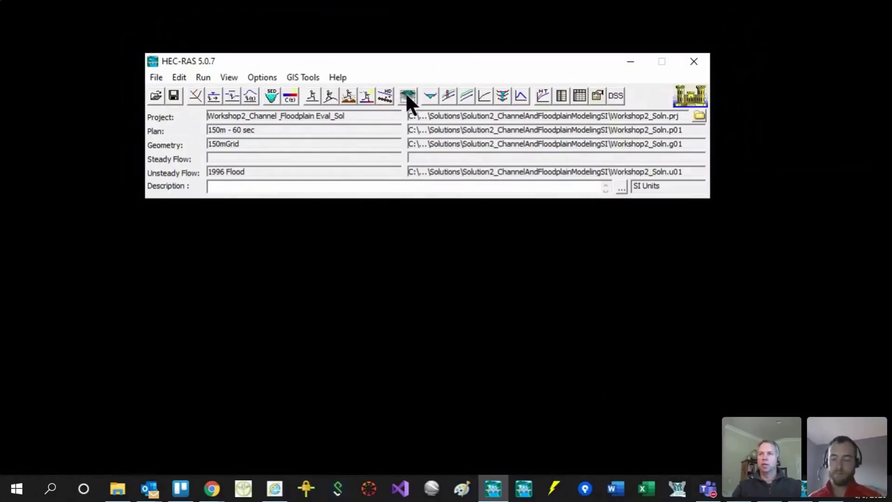
{"action": "left_click", "coordinate": [307, 75]}
{"action": "left_click", "coordinate": [315, 93]}
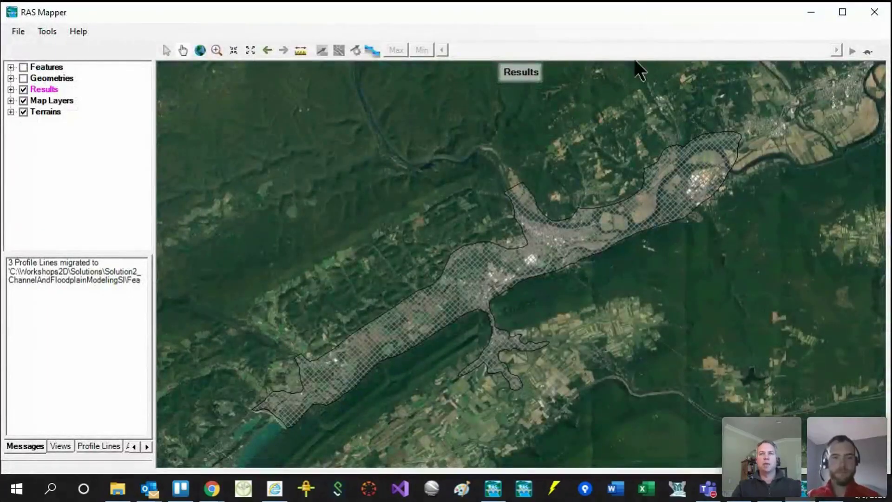
Step: Display the Depth (Max) map of the 75m - 30 Sec results and probe depths along the river
{"action": "left_click", "coordinate": [10, 90]}
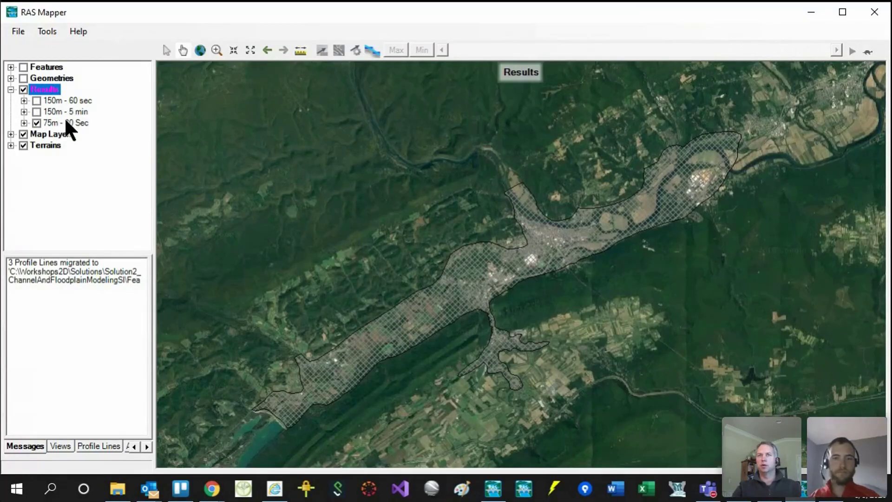
{"action": "left_click", "coordinate": [24, 123]}
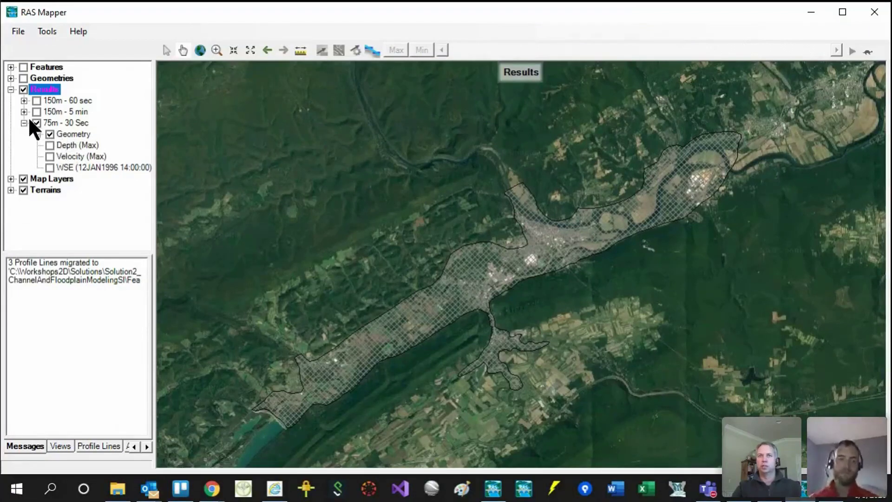
{"action": "left_click", "coordinate": [69, 144]}
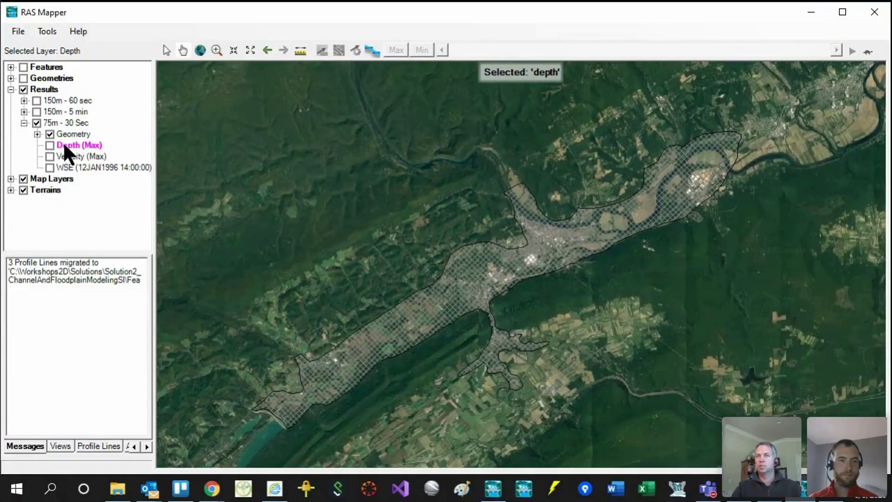
{"action": "left_click", "coordinate": [50, 145]}
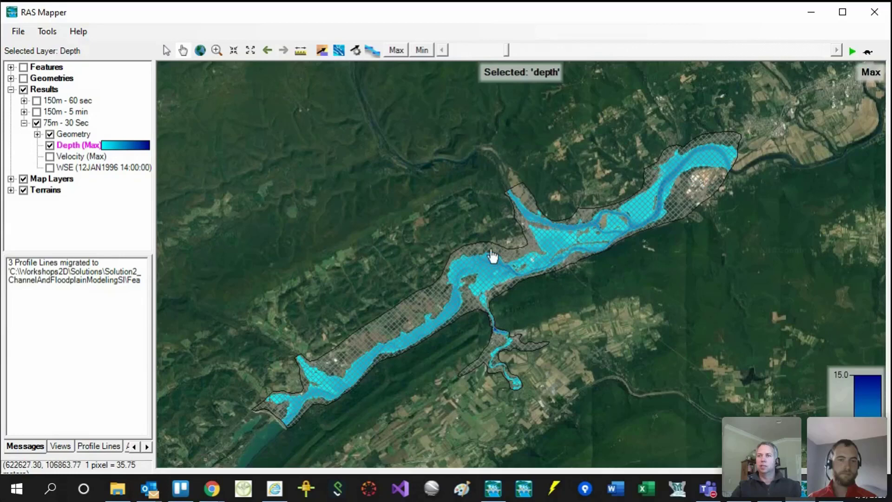
{"action": "mouse_move", "coordinate": [596, 258]}
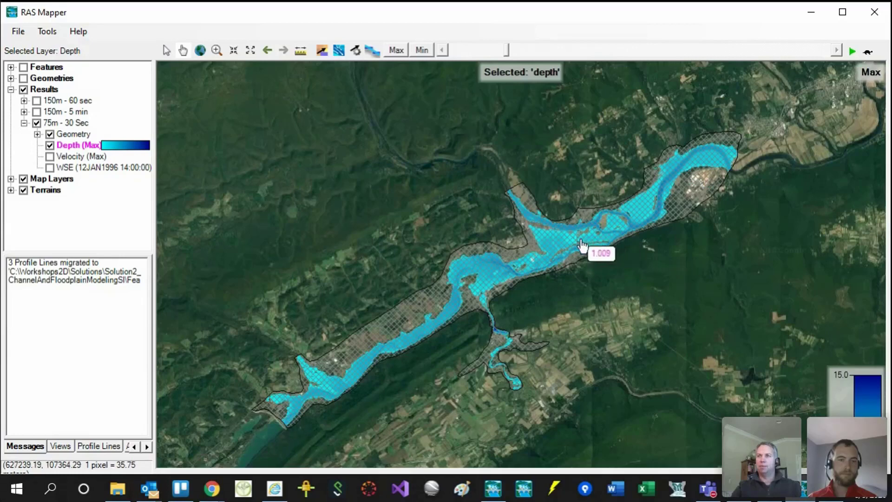
{"action": "mouse_move", "coordinate": [441, 327]}
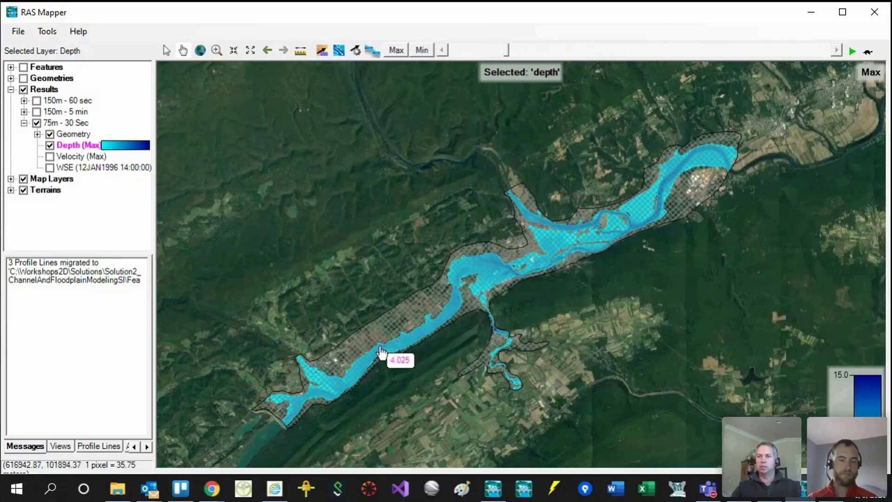
{"action": "scroll", "coordinate": [582, 312], "scroll_direction": "up", "scroll_amount": 1}
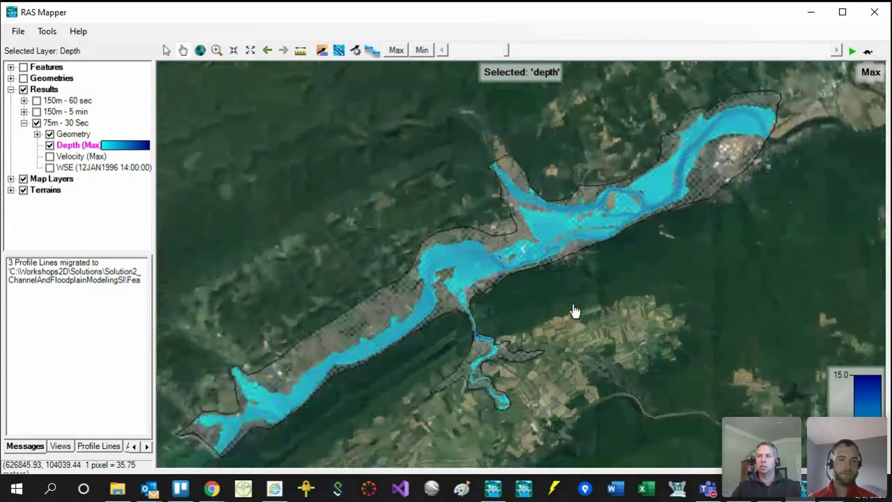
{"action": "mouse_move", "coordinate": [455, 264]}
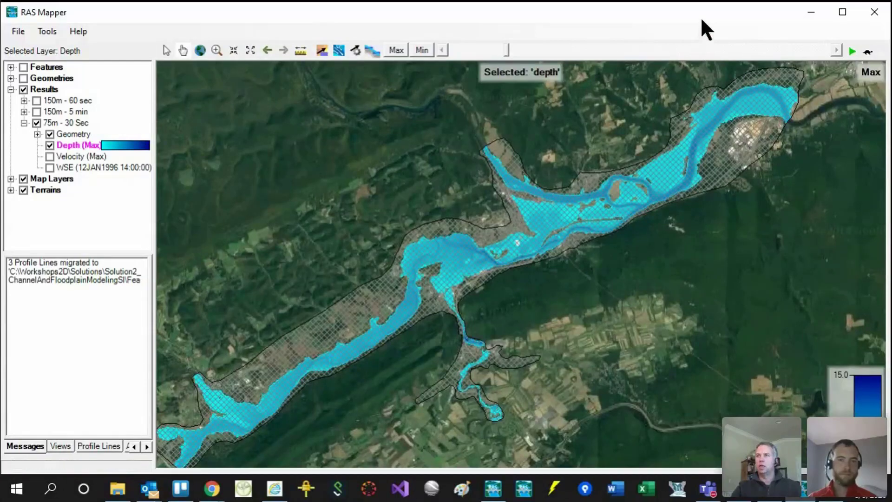
{"action": "left_click_drag", "start_coordinate": [701, 20], "coordinate": [703, 3]}
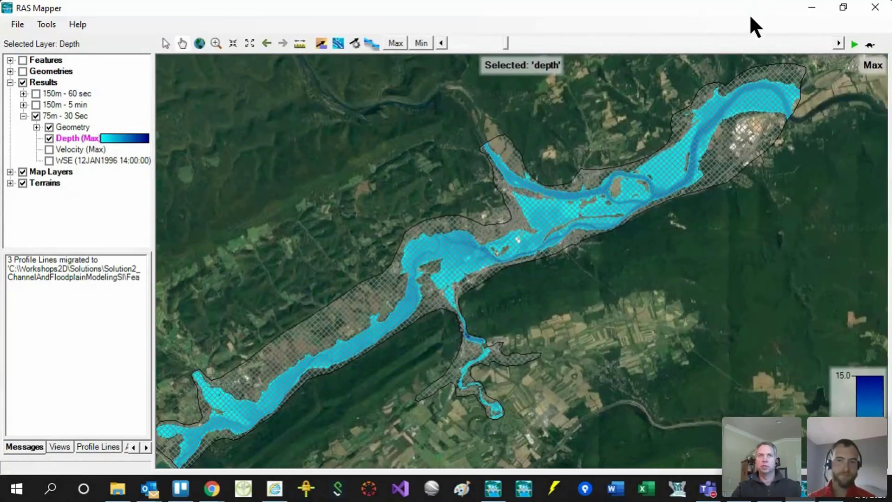
{"action": "left_click_drag", "start_coordinate": [704, 14], "coordinate": [553, 7]}
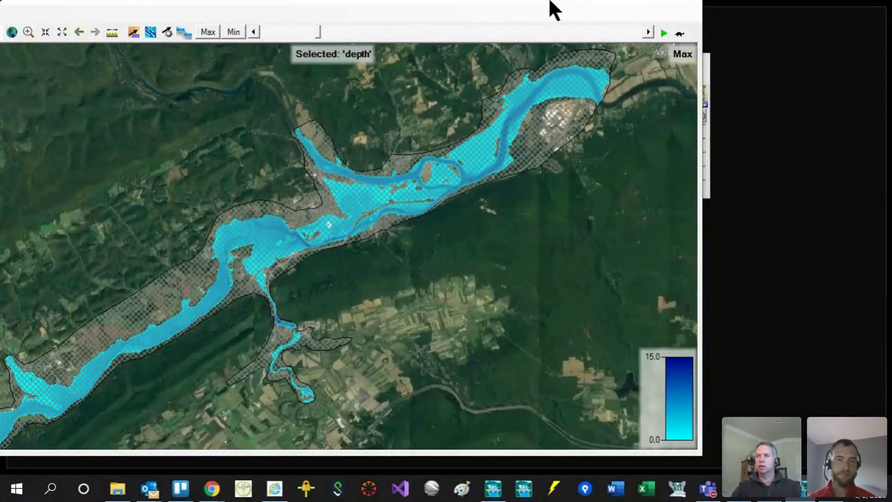
{"action": "left_click_drag", "start_coordinate": [550, 1], "coordinate": [702, 16]}
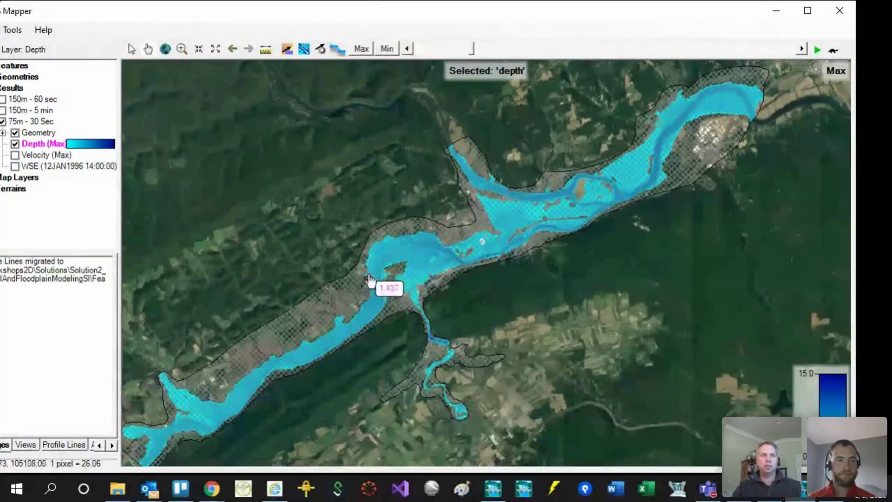
{"action": "left_click_drag", "start_coordinate": [372, 6], "coordinate": [406, 11]}
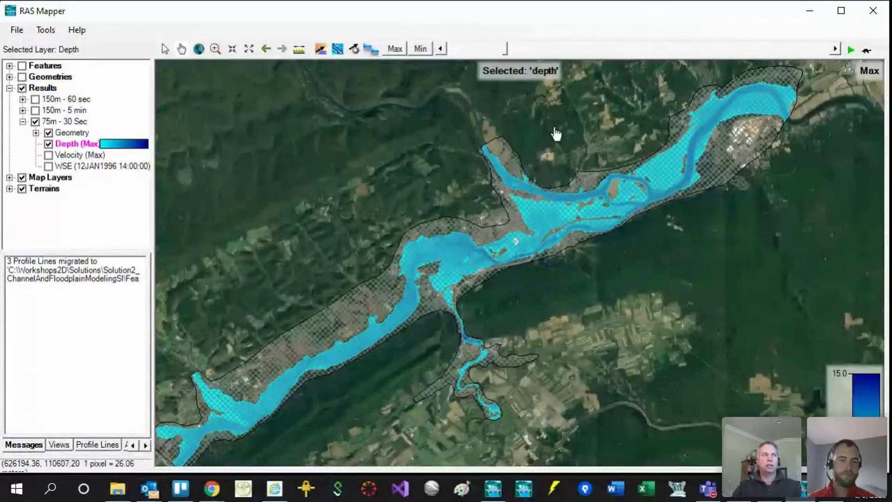
Step: Review the surface fill of the 75m - 30 Sec depth layer unchanged and enable Update per Screen for its colours
{"action": "right_click", "coordinate": [65, 150]}
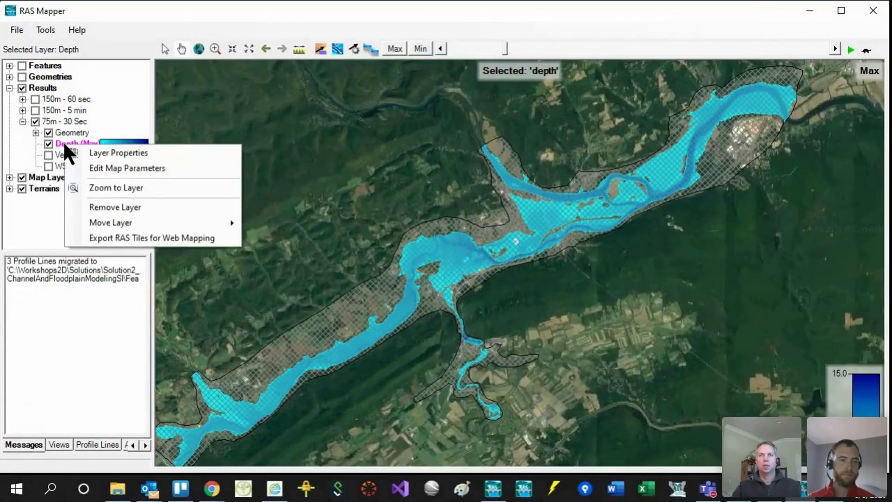
{"action": "left_click", "coordinate": [132, 154]}
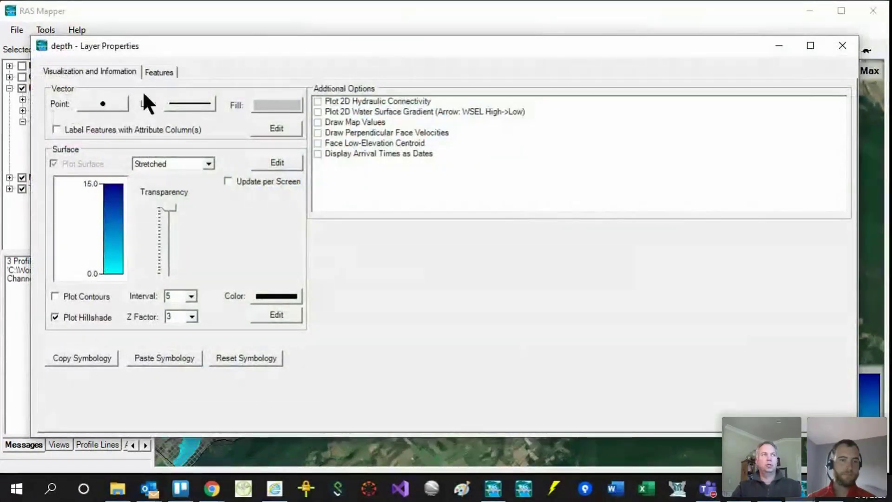
{"action": "left_click", "coordinate": [91, 220]}
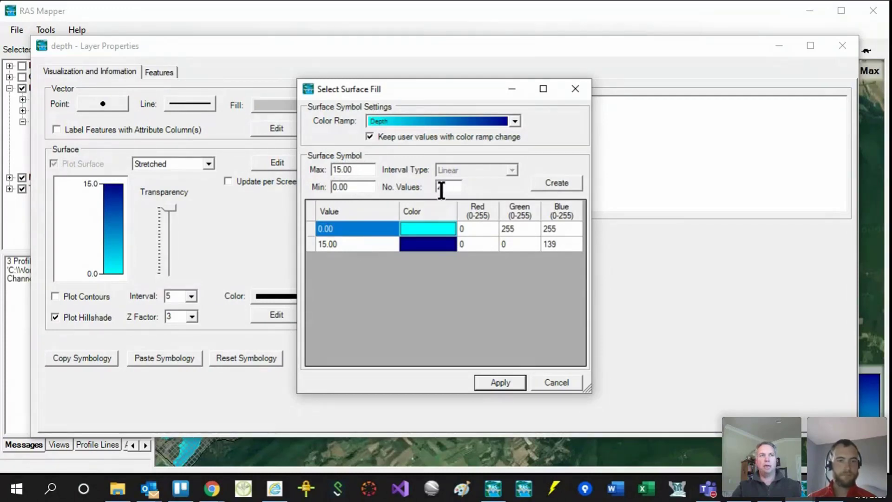
{"action": "left_click", "coordinate": [557, 383]}
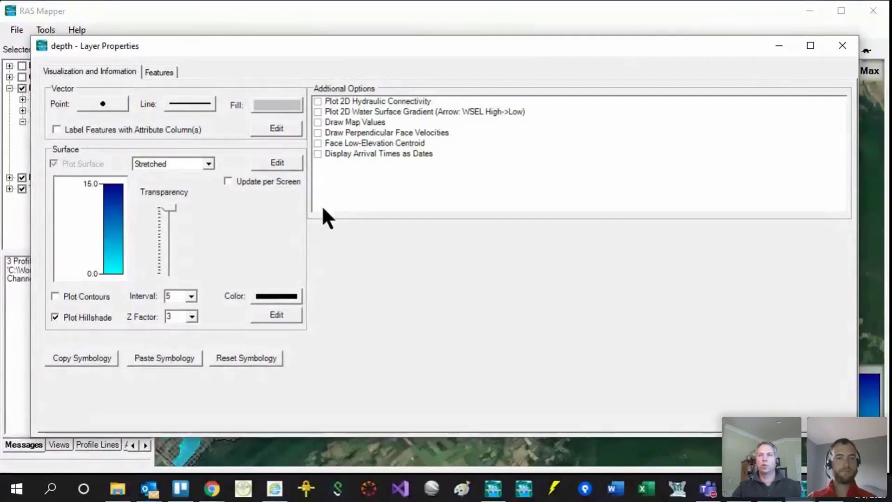
{"action": "left_click", "coordinate": [228, 180]}
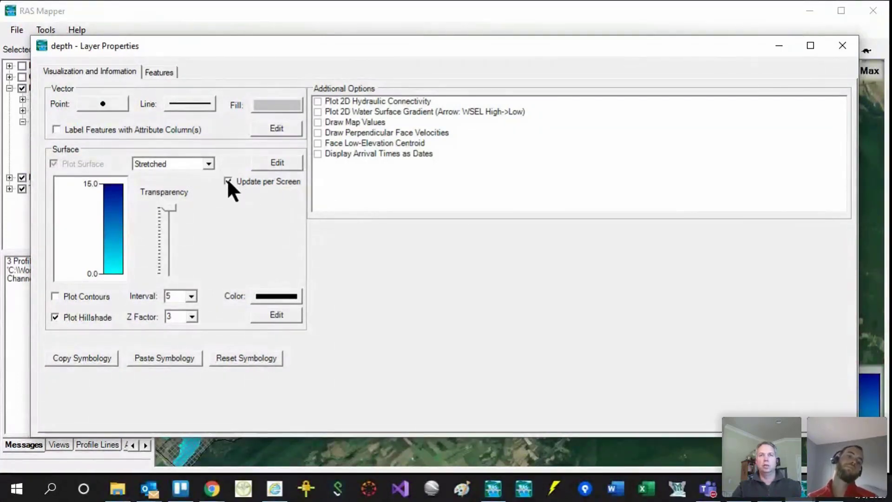
{"action": "left_click", "coordinate": [843, 46]}
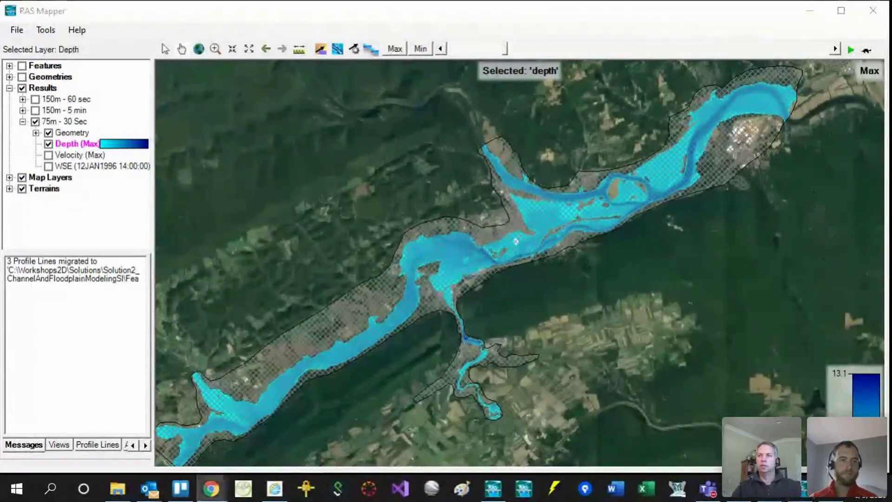
Step: Hide the geometry mesh of the 75m - 30 Sec results and replace the depth map with Velocity (Max)
{"action": "right_click", "coordinate": [544, 304]}
{"action": "left_click", "coordinate": [641, 263]}
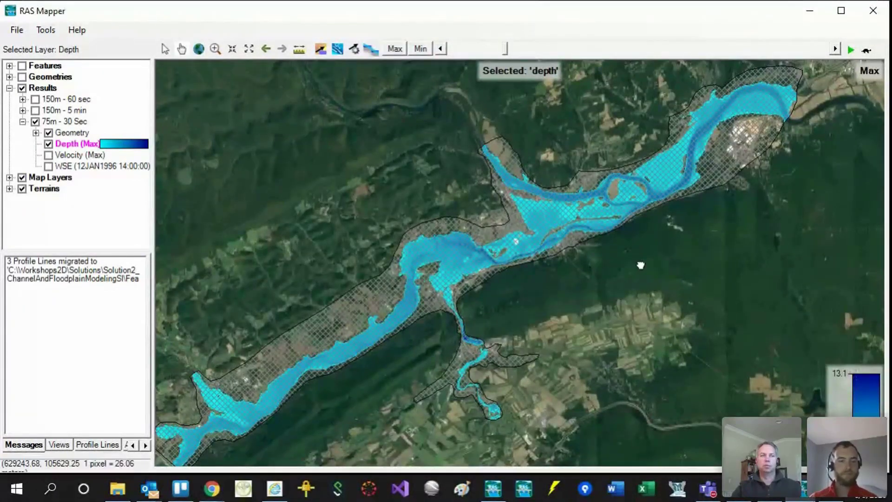
{"action": "scroll", "coordinate": [511, 230], "scroll_direction": "up", "scroll_amount": 2}
{"action": "scroll", "coordinate": [383, 299], "scroll_direction": "up", "scroll_amount": 3}
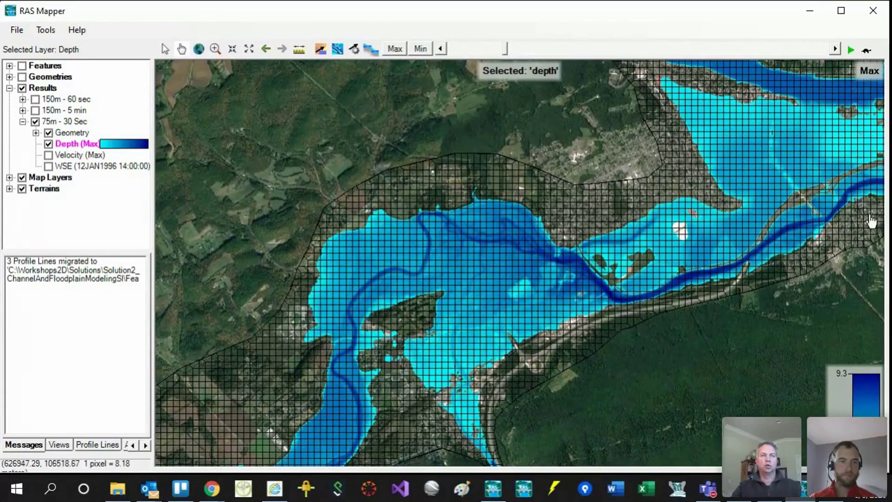
{"action": "left_click", "coordinate": [48, 133]}
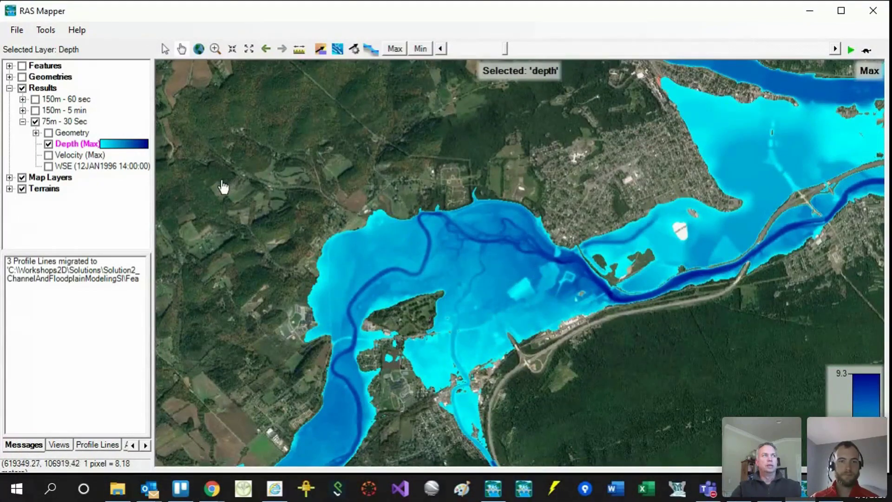
{"action": "left_click", "coordinate": [49, 144]}
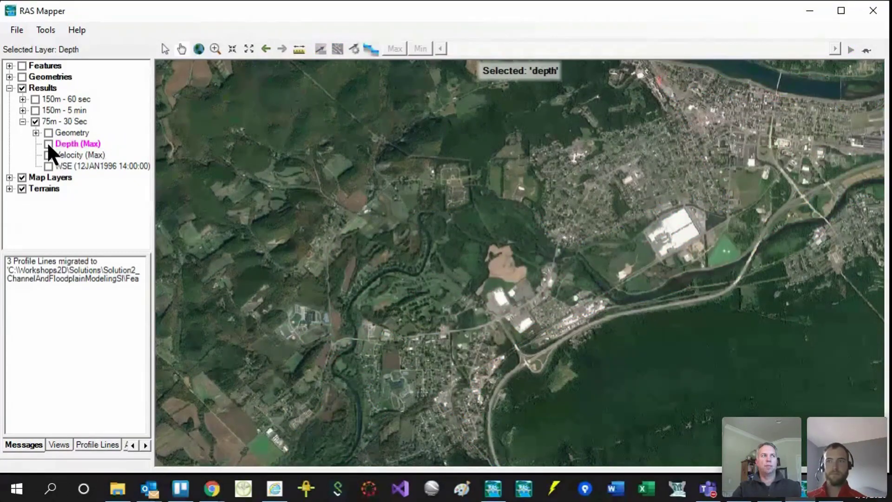
{"action": "left_click", "coordinate": [49, 154]}
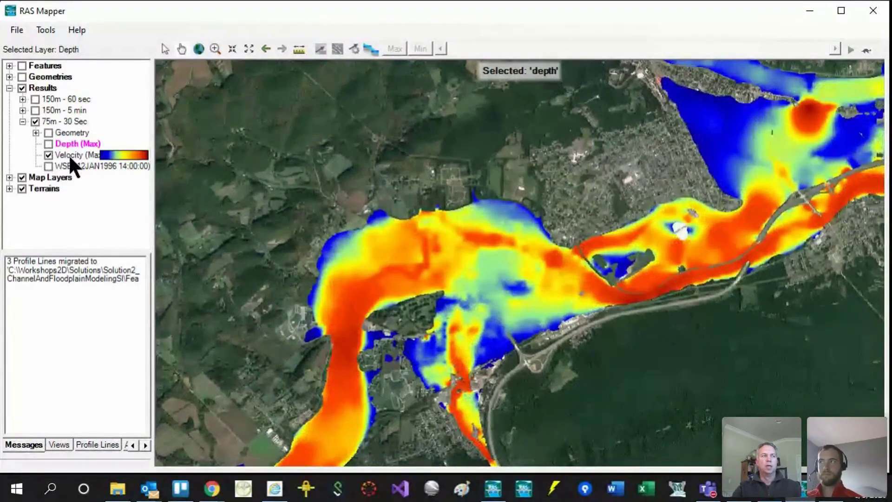
Step: Turn off Update per Screen in the layer properties of the 75m - 30 Sec velocity map
{"action": "scroll", "coordinate": [560, 205], "scroll_direction": "down", "scroll_amount": 1}
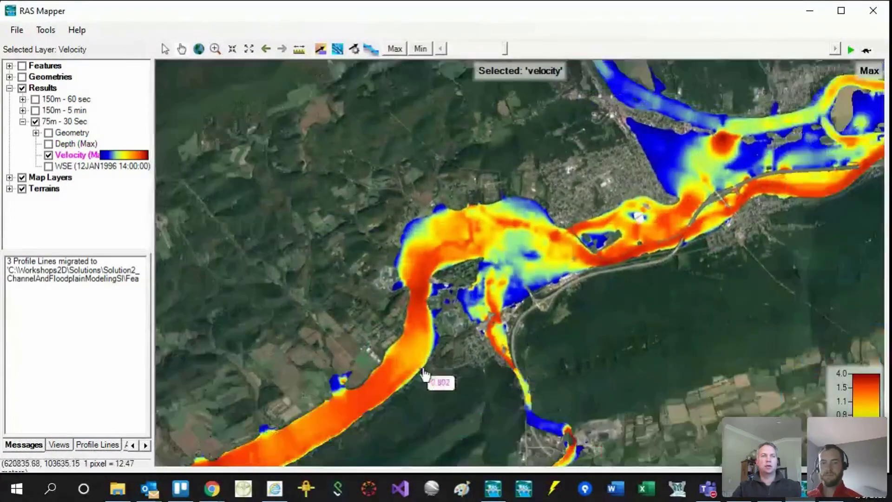
{"action": "left_click_drag", "start_coordinate": [660, 261], "coordinate": [562, 263]}
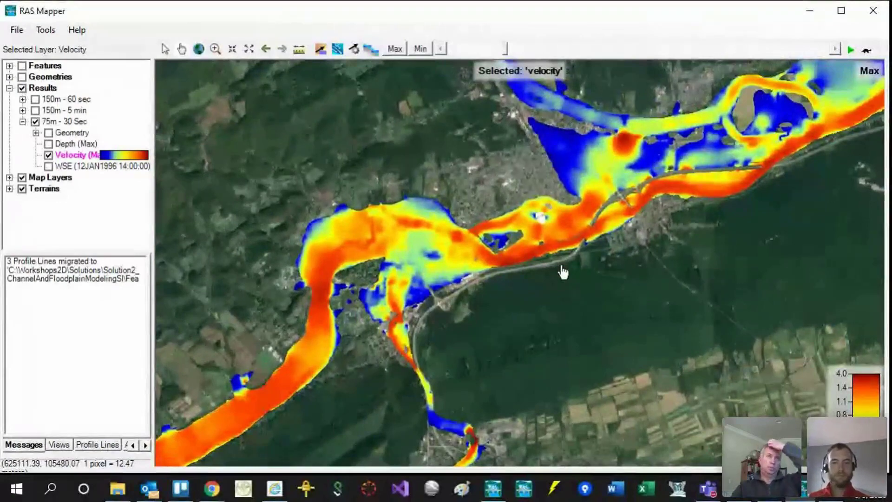
{"action": "scroll", "coordinate": [595, 284], "scroll_direction": "down", "scroll_amount": 1}
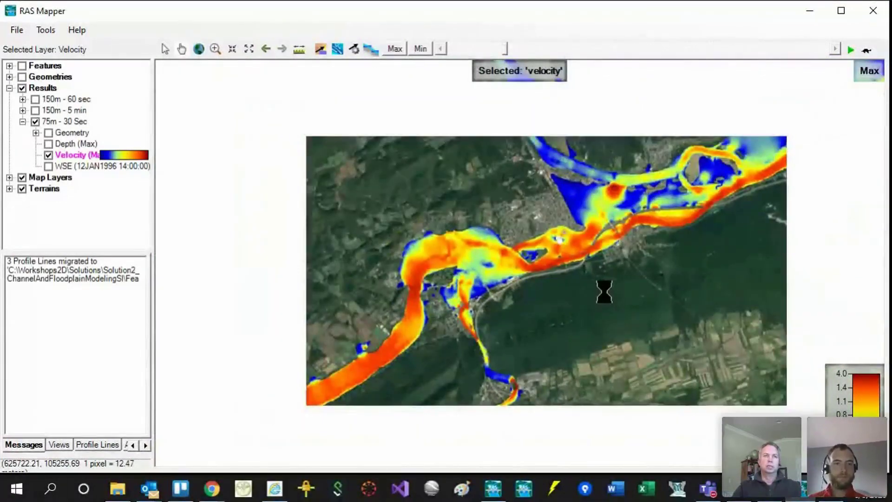
{"action": "scroll", "coordinate": [659, 275], "scroll_direction": "down", "scroll_amount": 1}
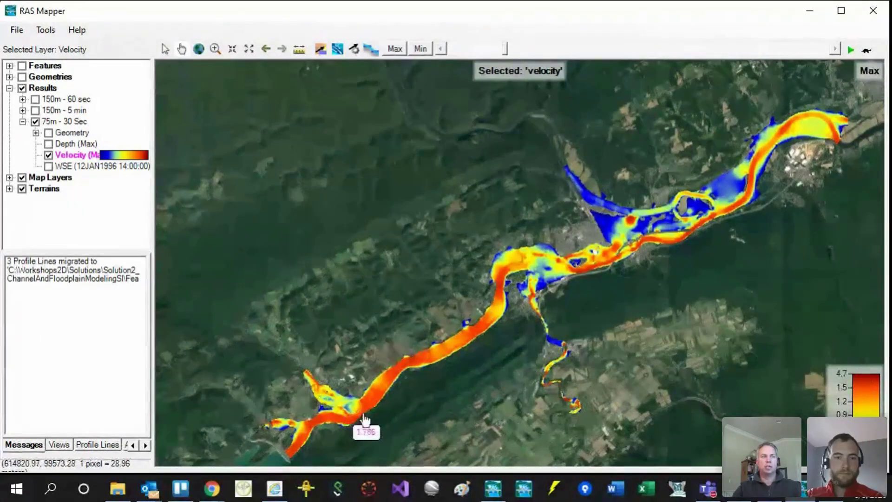
{"action": "right_click", "coordinate": [71, 154]}
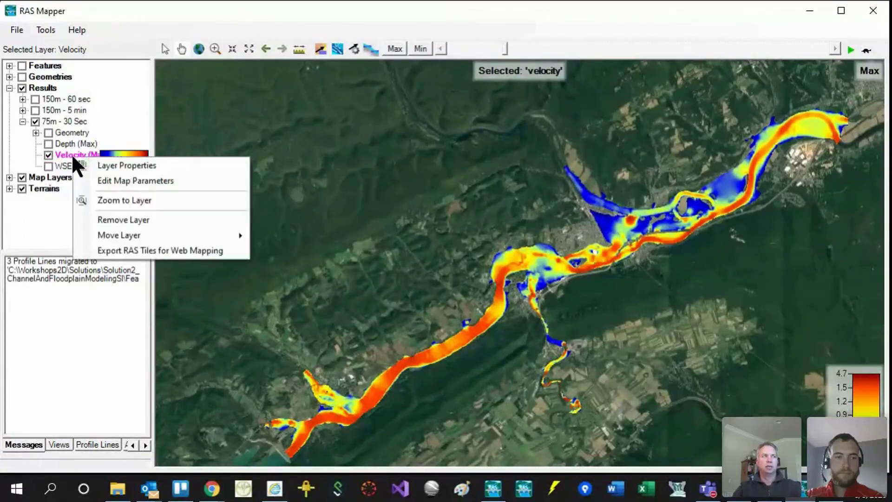
{"action": "left_click", "coordinate": [117, 164]}
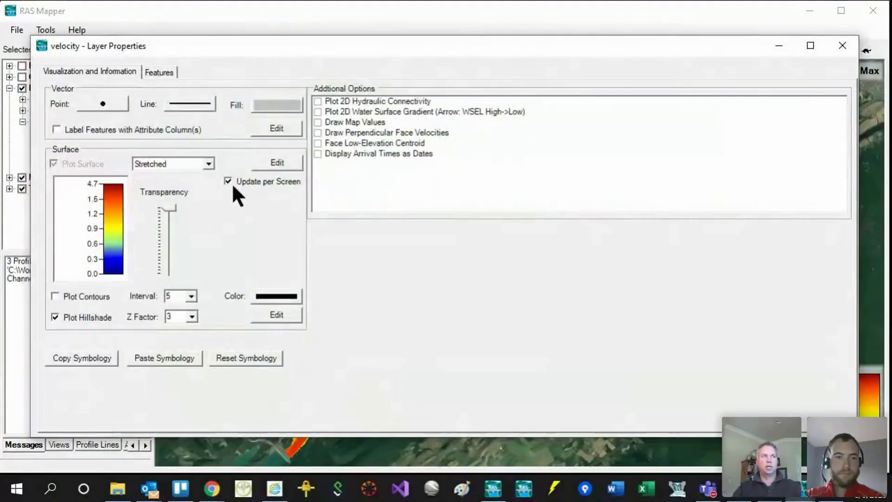
{"action": "left_click", "coordinate": [843, 45]}
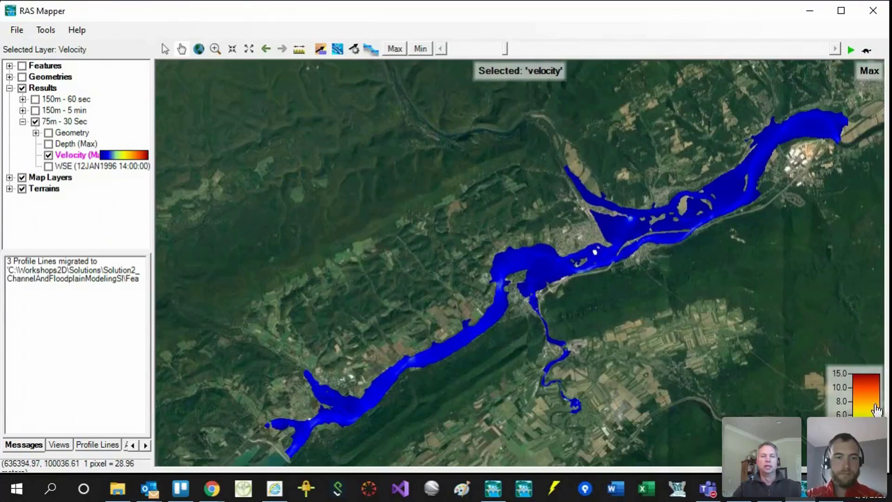
Step: Turn Update per Screen back on for the velocity layer's surface colours
{"action": "right_click", "coordinate": [67, 153]}
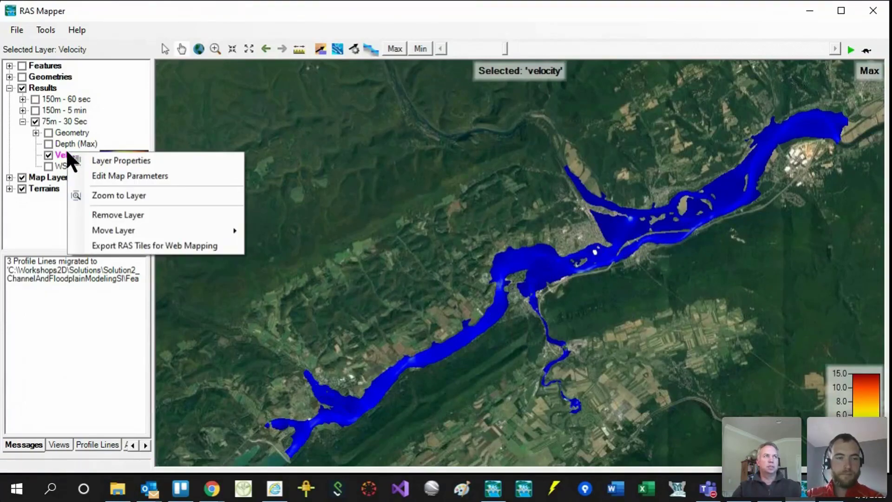
{"action": "left_click", "coordinate": [104, 160]}
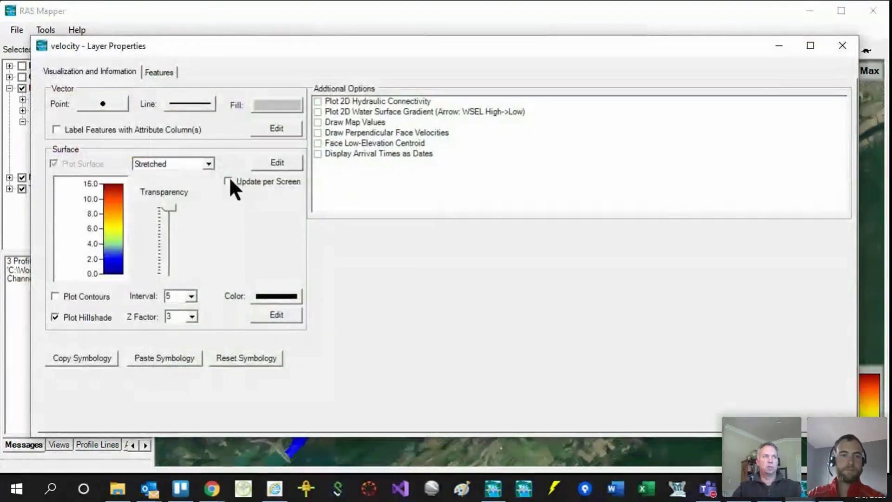
{"action": "left_click", "coordinate": [227, 181]}
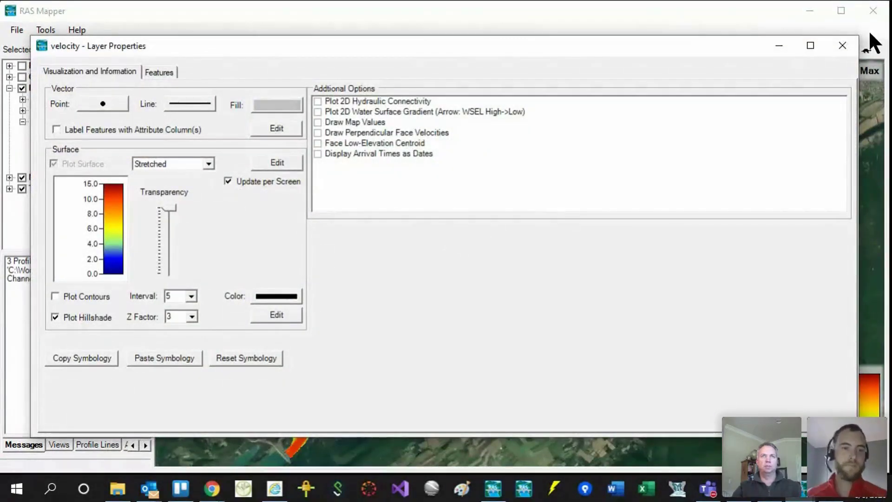
Step: Close the velocity layer's properties and examine the maximum velocities around the river bend and its tributary
{"action": "left_click", "coordinate": [842, 45]}
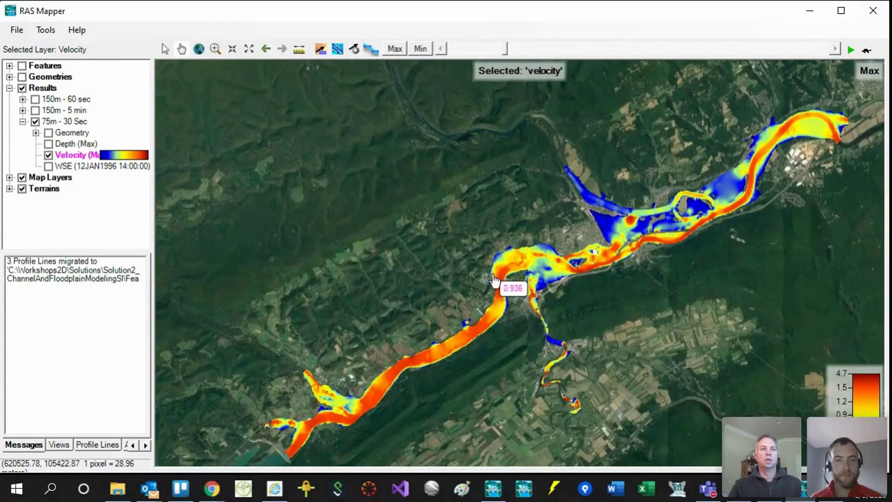
{"action": "scroll", "coordinate": [502, 279], "scroll_direction": "up", "scroll_amount": 1}
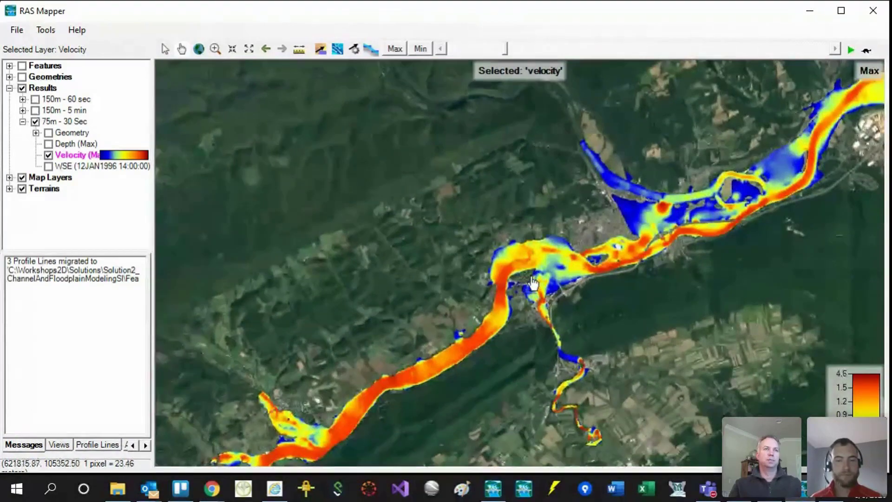
{"action": "scroll", "coordinate": [532, 291], "scroll_direction": "up", "scroll_amount": 2}
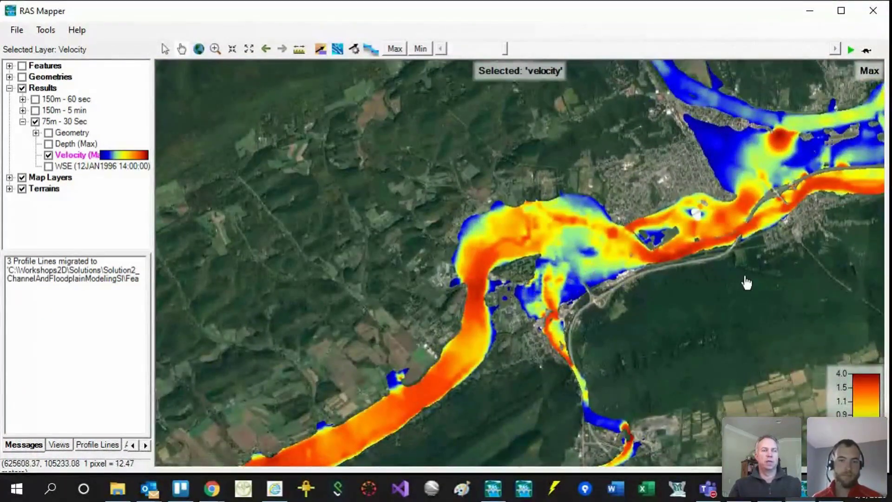
{"action": "scroll", "coordinate": [709, 307], "scroll_direction": "up", "scroll_amount": 1}
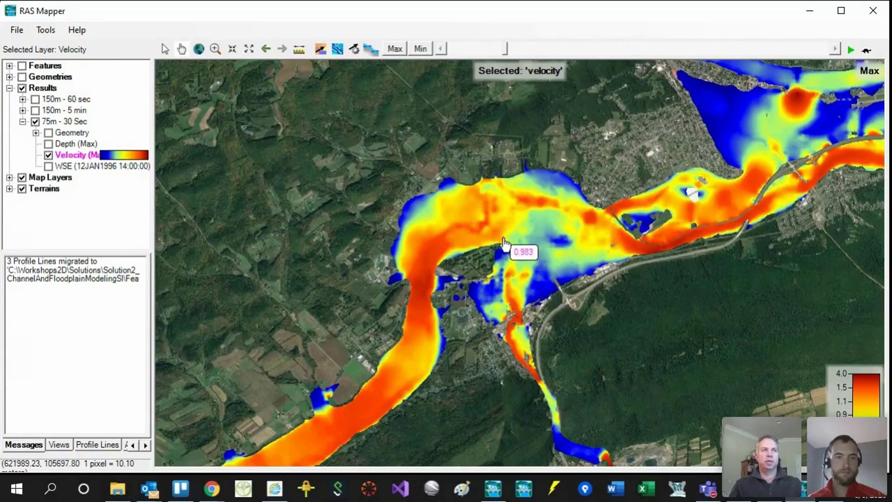
{"action": "scroll", "coordinate": [505, 244], "scroll_direction": "up", "scroll_amount": 2}
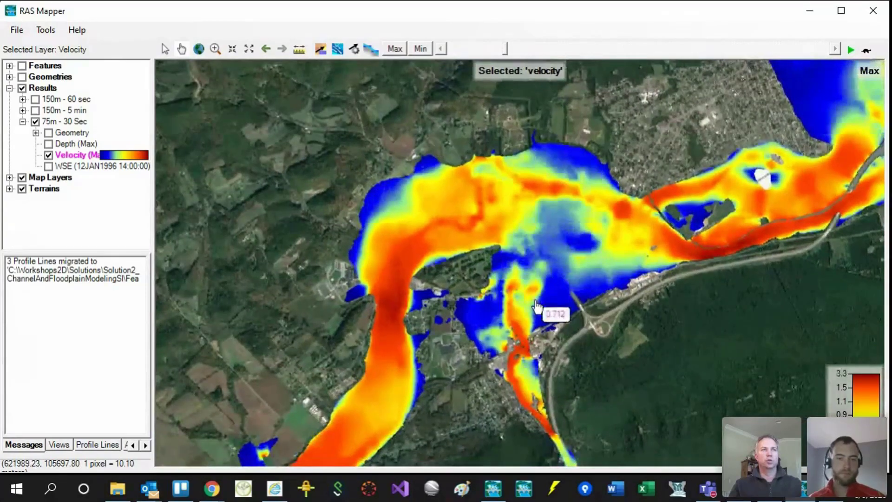
Step: Enable particle tracing on the velocity map and change the displayed profile from Max to 13JAN1996 02:00:00
{"action": "left_click", "coordinate": [337, 48]}
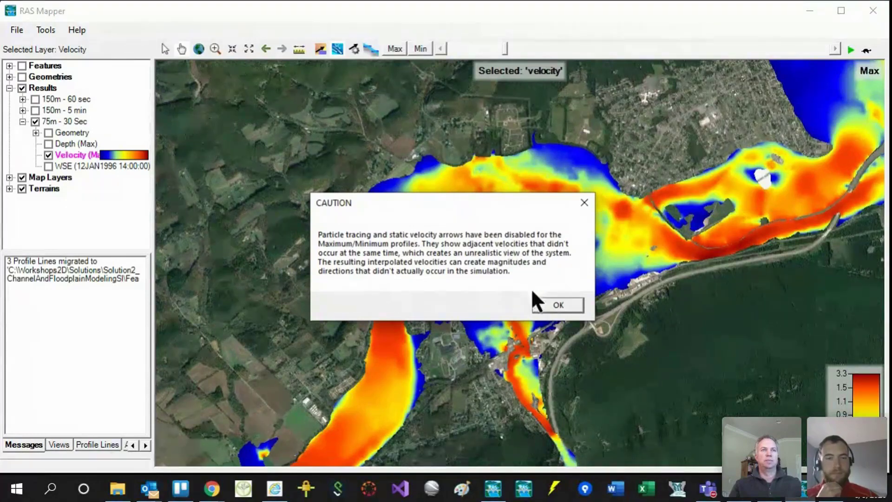
{"action": "left_click", "coordinate": [558, 304]}
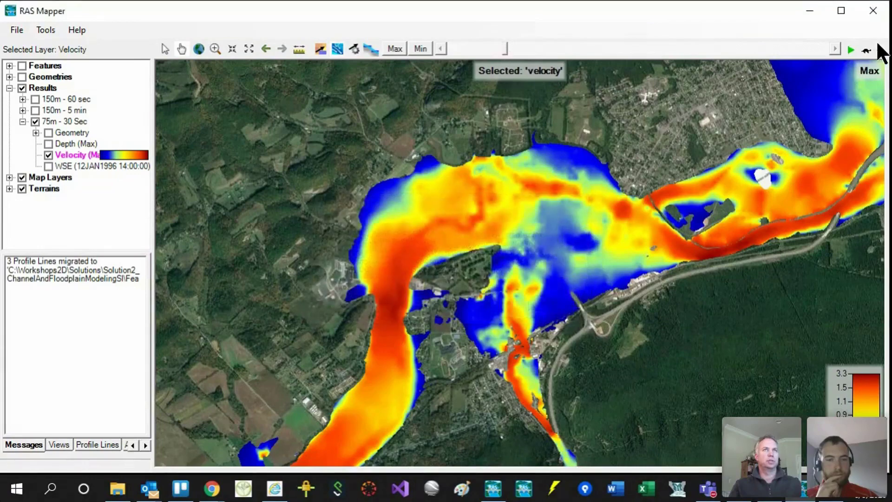
{"action": "left_click", "coordinate": [835, 48]}
{"action": "left_click", "coordinate": [834, 48]}
{"action": "left_click", "coordinate": [834, 48]}
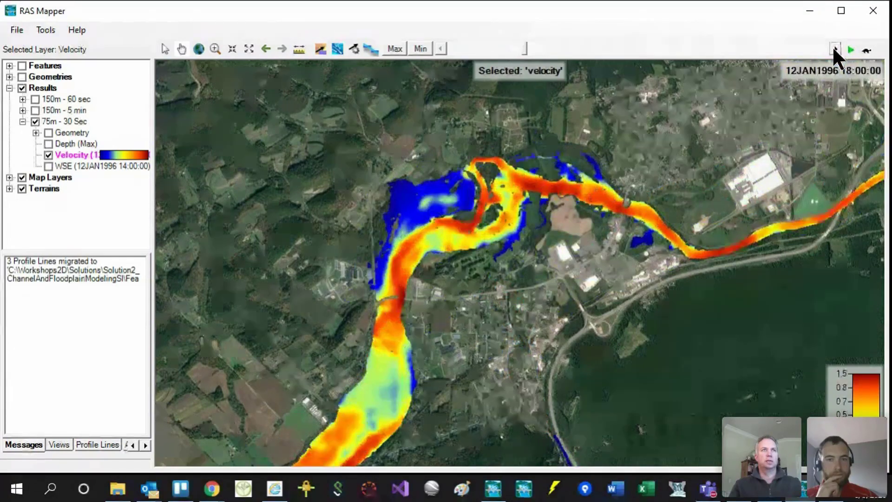
{"action": "left_click", "coordinate": [834, 48]}
{"action": "left_click", "coordinate": [834, 48]}
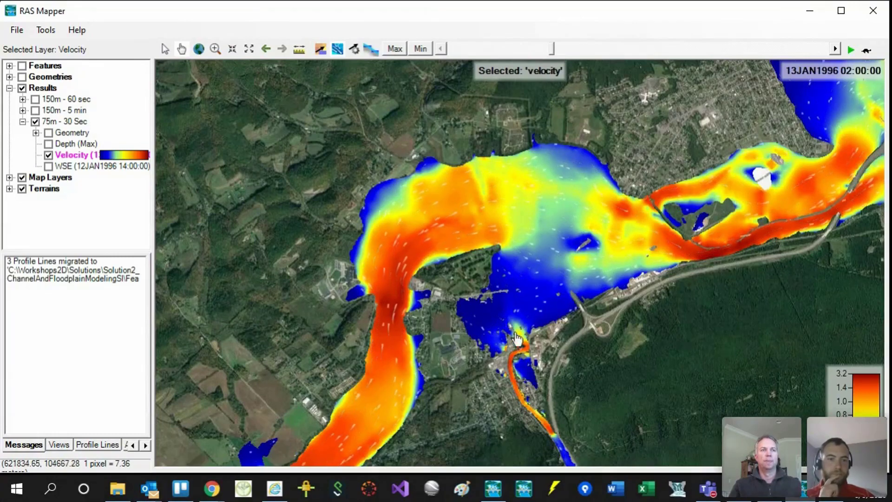
Step: In the Velocity Map Parameters, increase the particle tracing speed and density slightly and reduce the width and lifetime
{"action": "scroll", "coordinate": [564, 257], "scroll_direction": "up", "scroll_amount": 1}
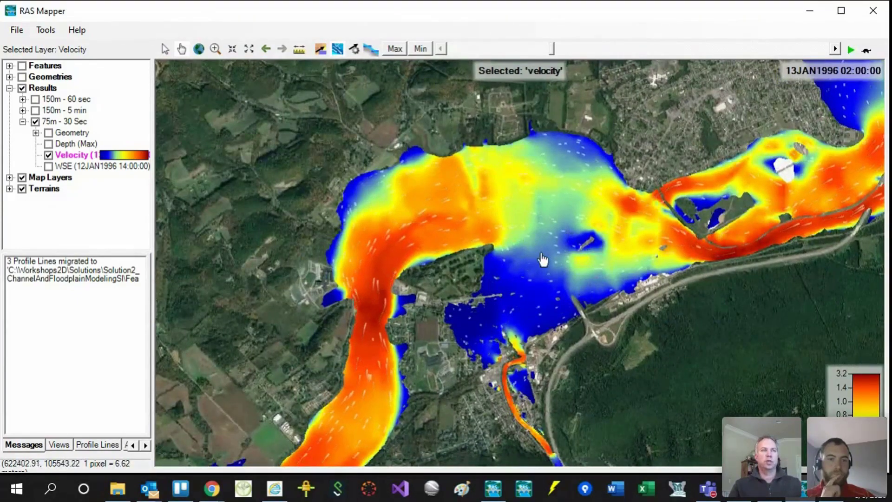
{"action": "left_click", "coordinate": [354, 56]}
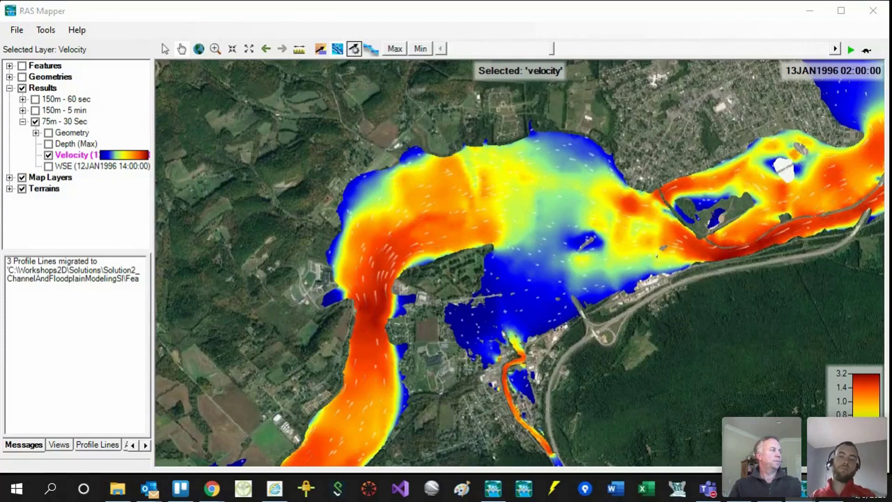
{"action": "left_click_drag", "start_coordinate": [197, 87], "coordinate": [238, 85]}
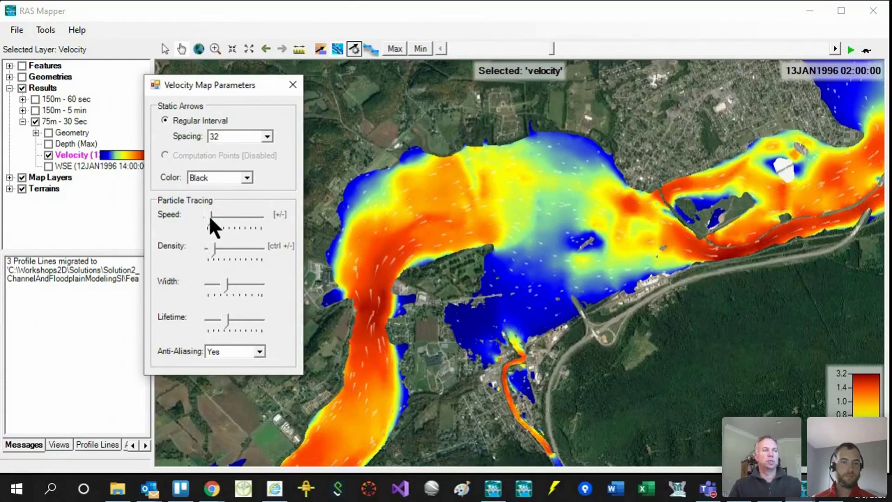
{"action": "left_click_drag", "start_coordinate": [209, 214], "coordinate": [214, 217]}
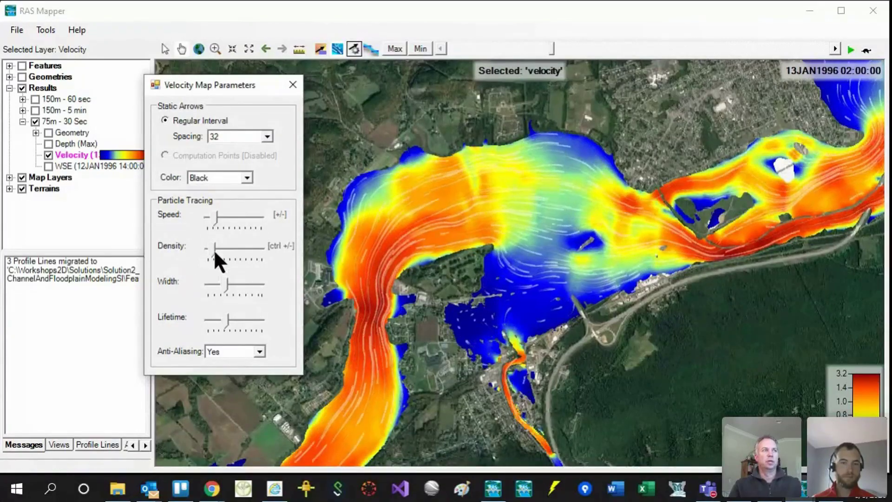
{"action": "left_click_drag", "start_coordinate": [212, 249], "coordinate": [226, 248]}
{"action": "mouse_move", "coordinate": [225, 284]}
{"action": "left_mouse_down"}
{"action": "mouse_move", "coordinate": [262, 284]}
{"action": "mouse_move", "coordinate": [212, 280]}
{"action": "left_mouse_up"}
{"action": "mouse_move", "coordinate": [225, 319]}
{"action": "left_mouse_down"}
{"action": "mouse_move", "coordinate": [265, 321]}
{"action": "mouse_move", "coordinate": [216, 317]}
{"action": "left_mouse_up"}
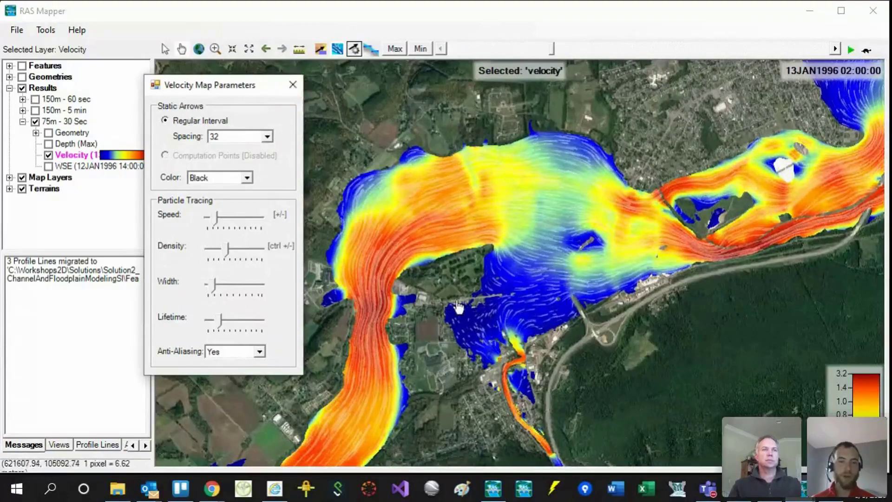
Step: Inspect the flow traces over the inundated area inside the river bend, then close the Velocity Map Parameters
{"action": "scroll", "coordinate": [496, 304], "scroll_direction": "up", "scroll_amount": 3}
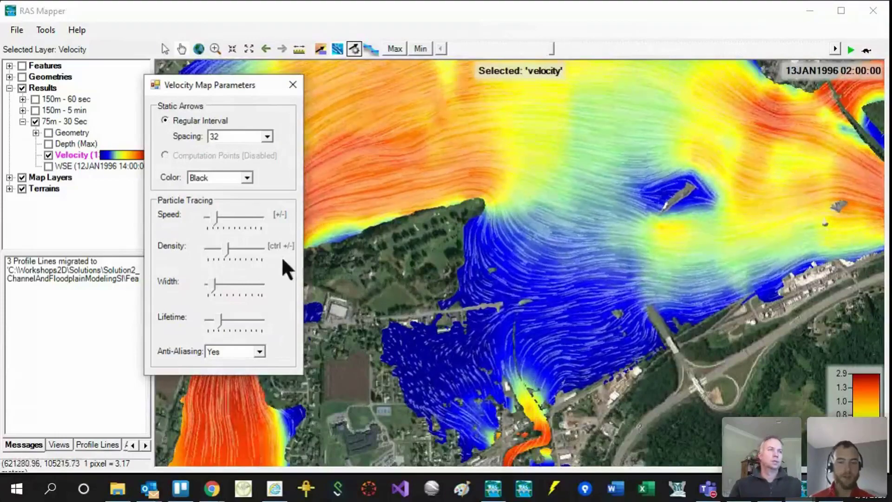
{"action": "left_click_drag", "start_coordinate": [215, 82], "coordinate": [232, 71]}
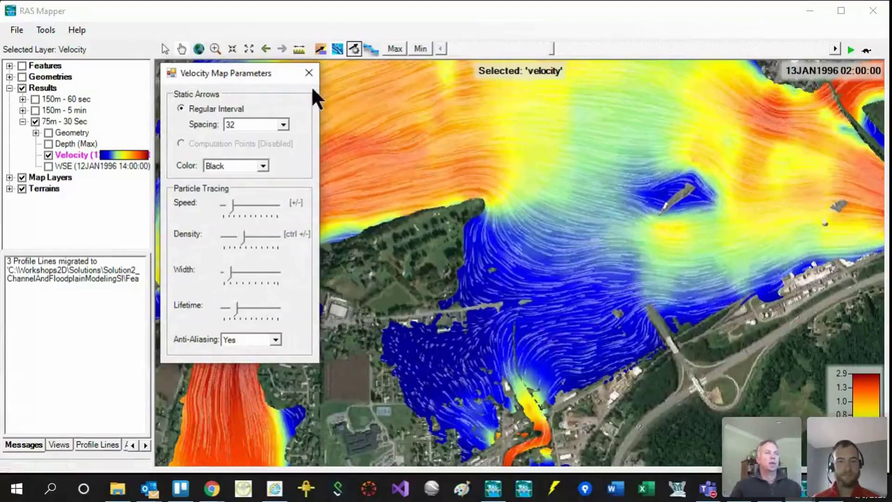
{"action": "left_click", "coordinate": [310, 72]}
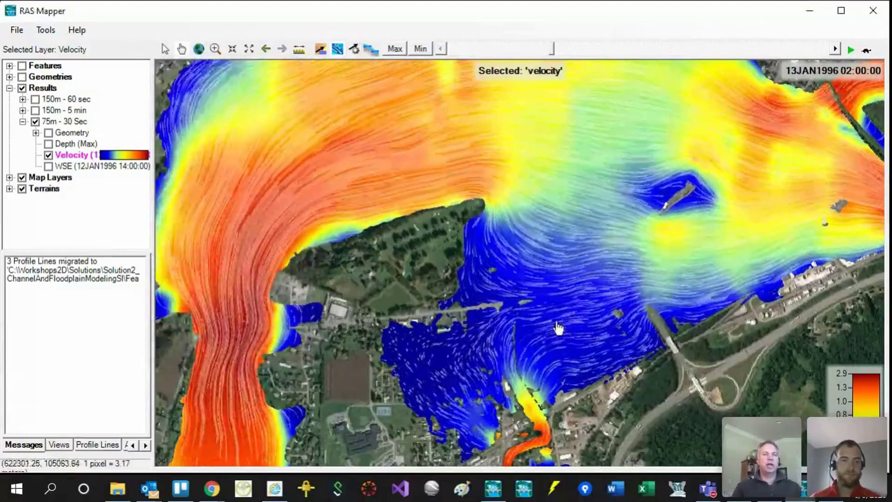
Step: Replace the 75m - 30 Sec velocity map with Depth (Max) and make the depth layer active
{"action": "scroll", "coordinate": [558, 328], "scroll_direction": "down", "scroll_amount": 1}
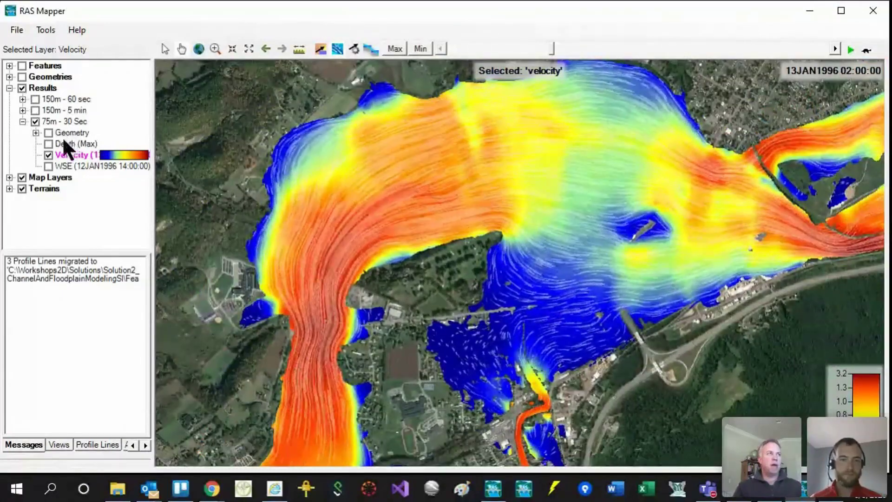
{"action": "left_click", "coordinate": [48, 154]}
{"action": "left_click", "coordinate": [48, 144]}
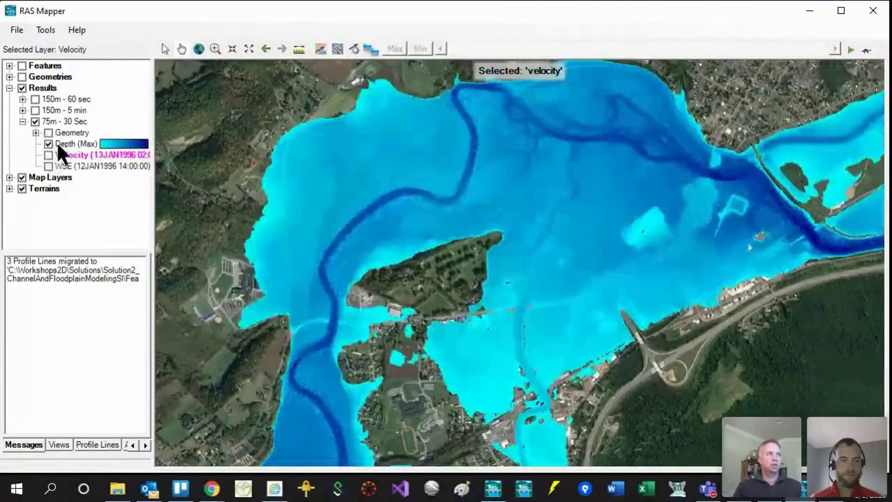
{"action": "left_click", "coordinate": [58, 145]}
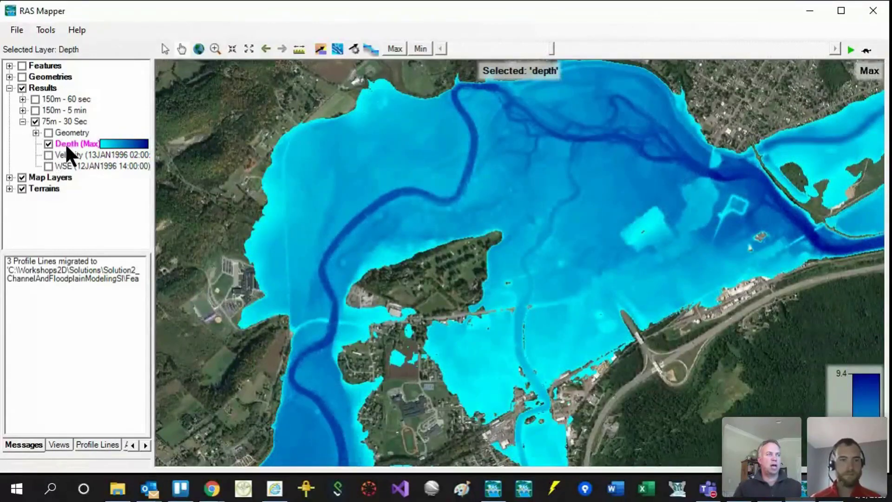
Step: Show particle tracing on the depth map by changing its profile from Max to 13JAN1996 03:00:00
{"action": "left_click", "coordinate": [338, 48]}
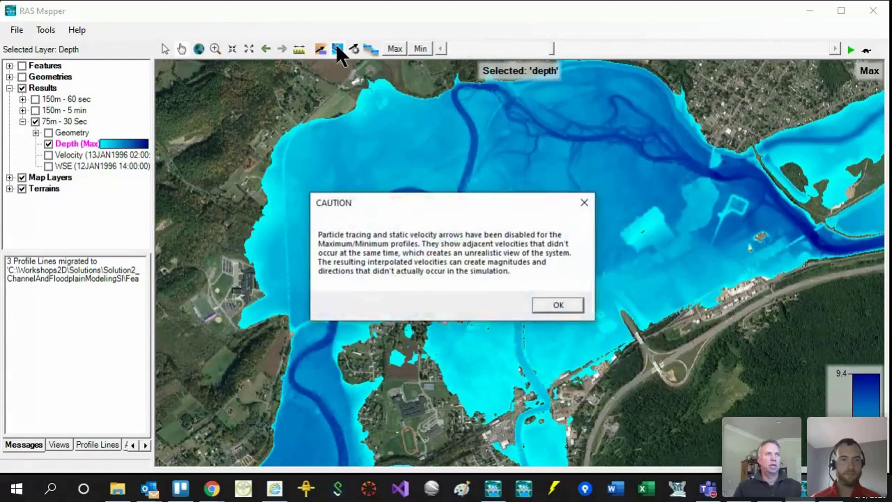
{"action": "left_click", "coordinate": [556, 306]}
{"action": "left_click", "coordinate": [598, 48]}
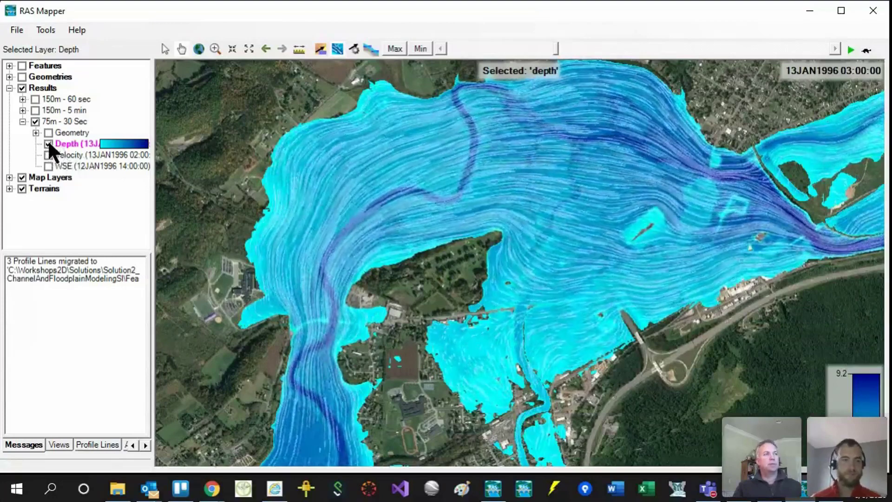
Step: Hide the depth map and display the 75m - 30 Sec WSE map as the active layer
{"action": "left_click", "coordinate": [49, 166]}
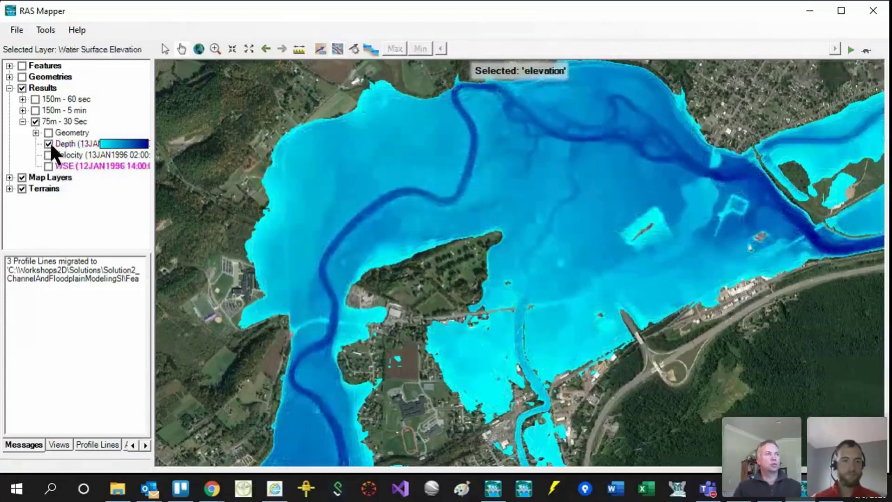
{"action": "left_click", "coordinate": [48, 143]}
{"action": "left_click", "coordinate": [48, 165]}
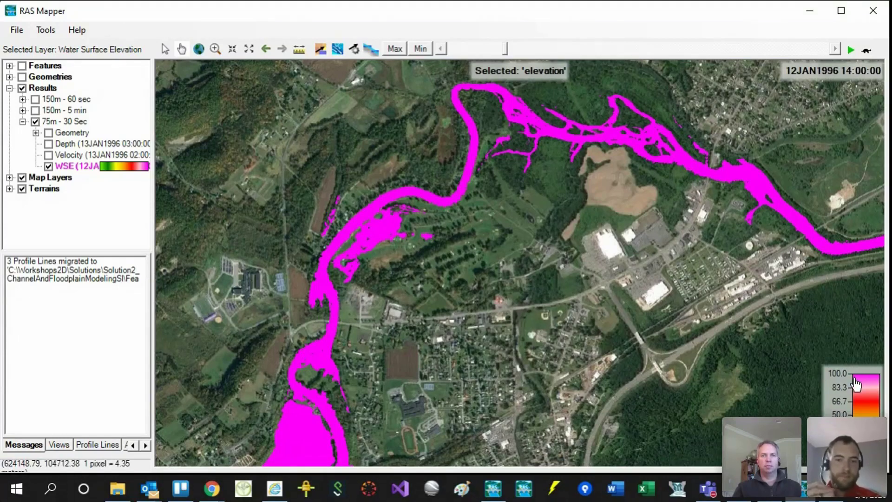
Step: Enable Update per Screen for the surface colours in the WSE layer's properties
{"action": "right_click", "coordinate": [59, 166]}
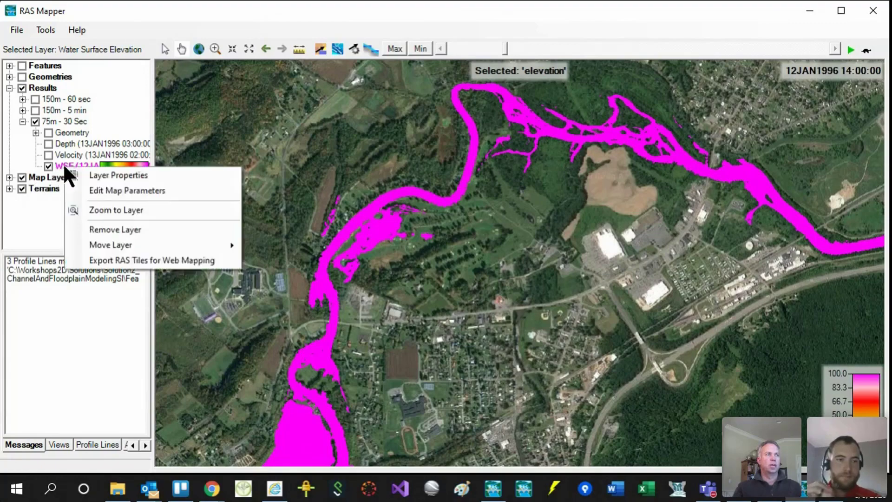
{"action": "left_click", "coordinate": [93, 175]}
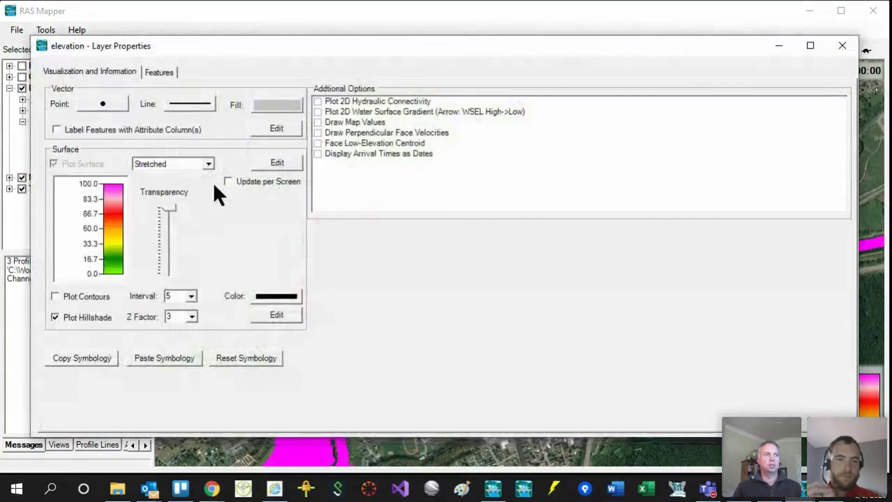
{"action": "left_click", "coordinate": [227, 181]}
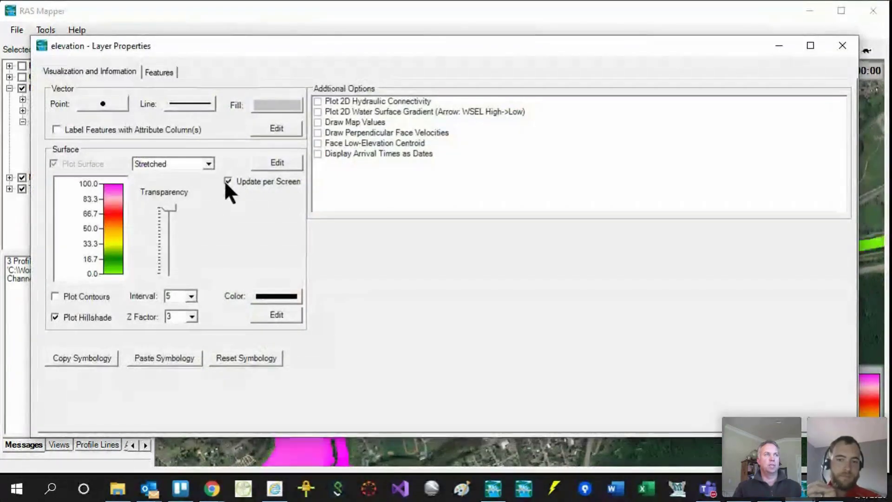
{"action": "left_click", "coordinate": [844, 45]}
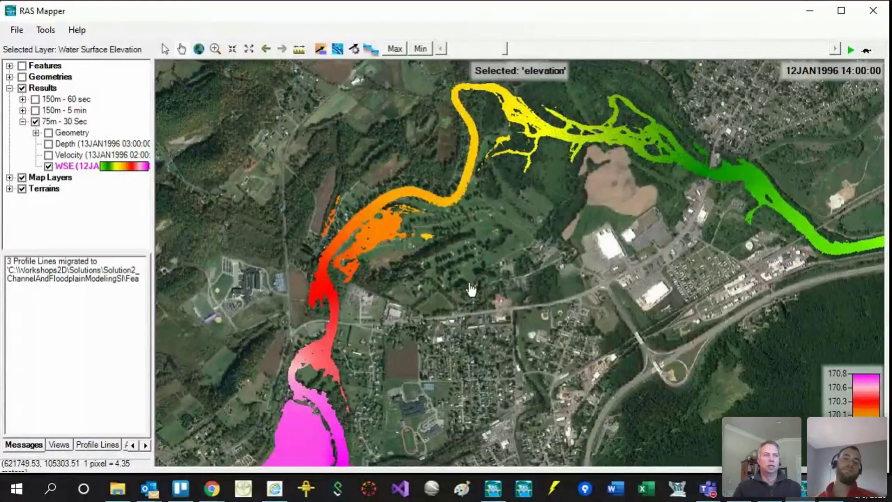
Step: Display the 75m - 30 Sec geometry mesh over the WSE map and examine the water surface across the cells near the river bend
{"action": "scroll", "coordinate": [432, 308], "scroll_direction": "down", "scroll_amount": 2}
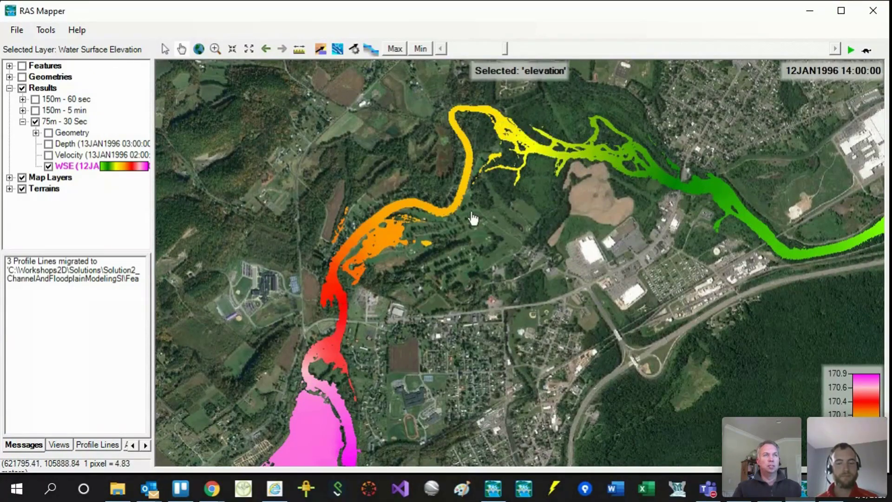
{"action": "scroll", "coordinate": [378, 216], "scroll_direction": "up", "scroll_amount": 4}
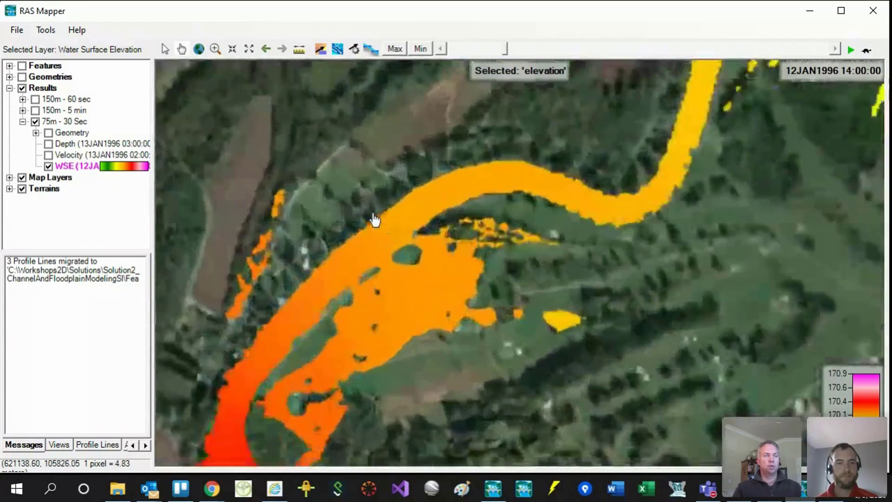
{"action": "scroll", "coordinate": [299, 235], "scroll_direction": "up", "scroll_amount": 2}
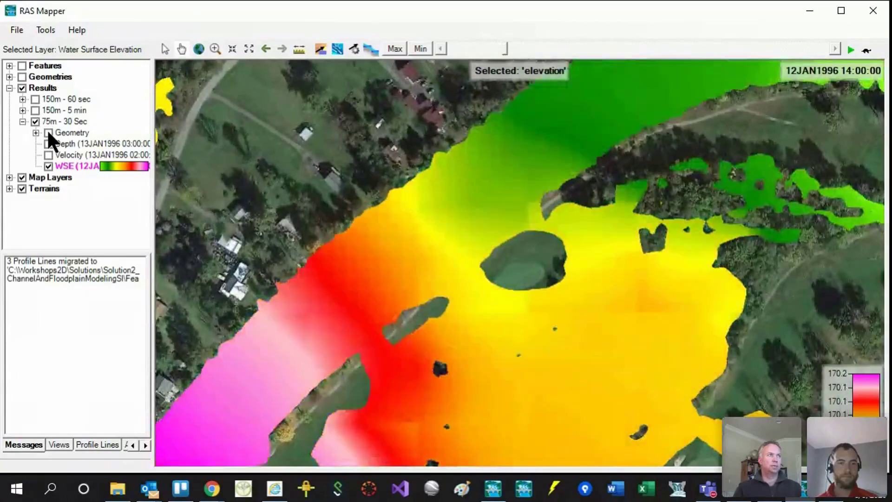
{"action": "left_click", "coordinate": [48, 132]}
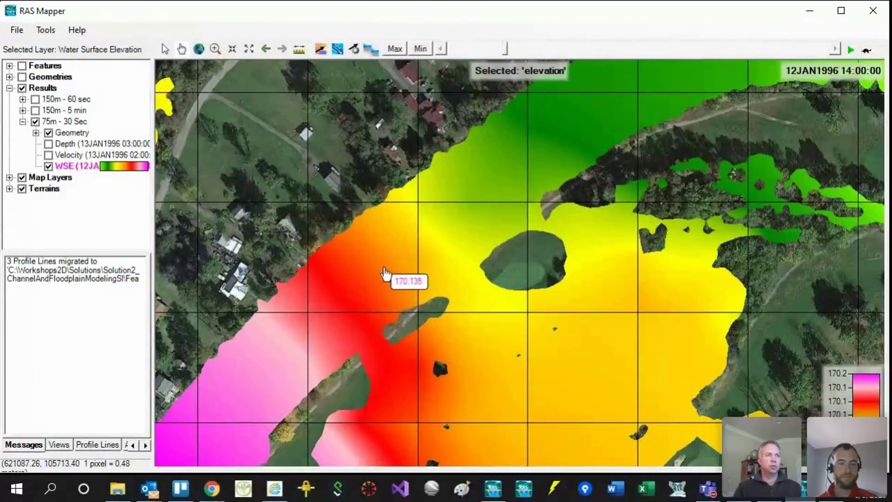
{"action": "scroll", "coordinate": [382, 270], "scroll_direction": "up", "scroll_amount": 1}
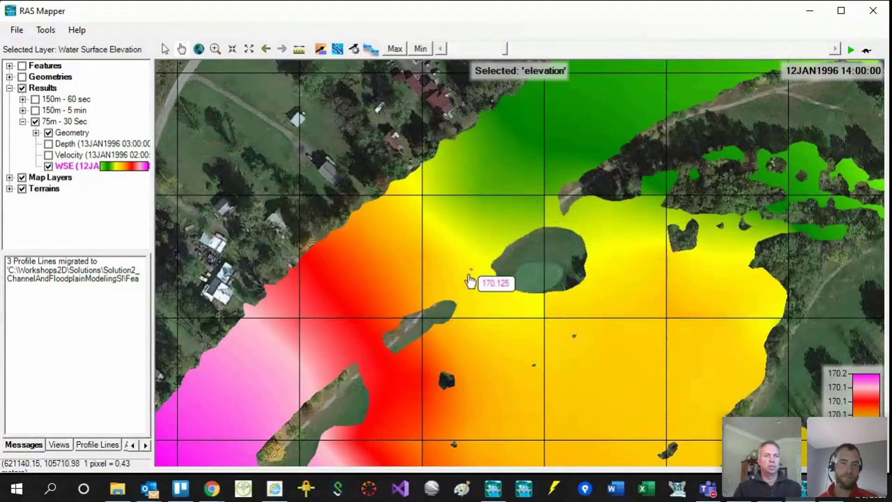
{"action": "scroll", "coordinate": [484, 261], "scroll_direction": "down", "scroll_amount": 1}
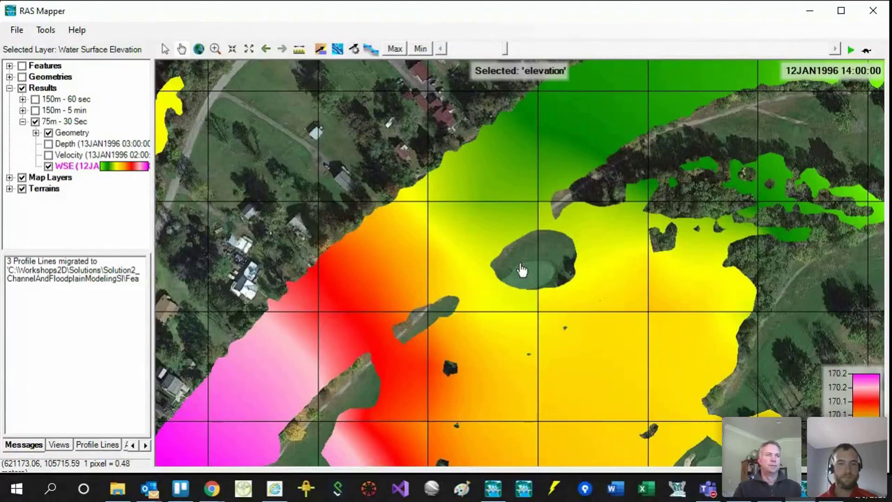
{"action": "scroll", "coordinate": [521, 270], "scroll_direction": "down", "scroll_amount": 1}
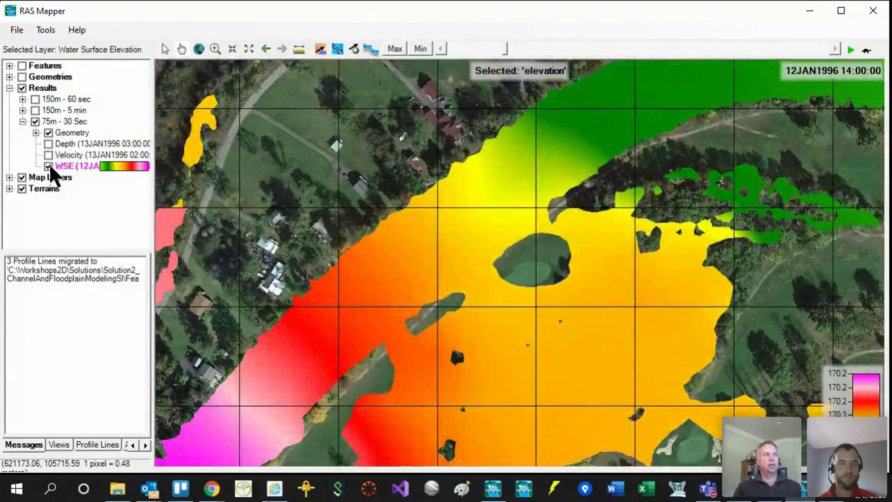
Step: Compare the 75m - 30 Sec depth map with the WSE map by displaying each alone, ending with WSE as the active layer
{"action": "left_click", "coordinate": [49, 166]}
{"action": "left_click", "coordinate": [48, 143]}
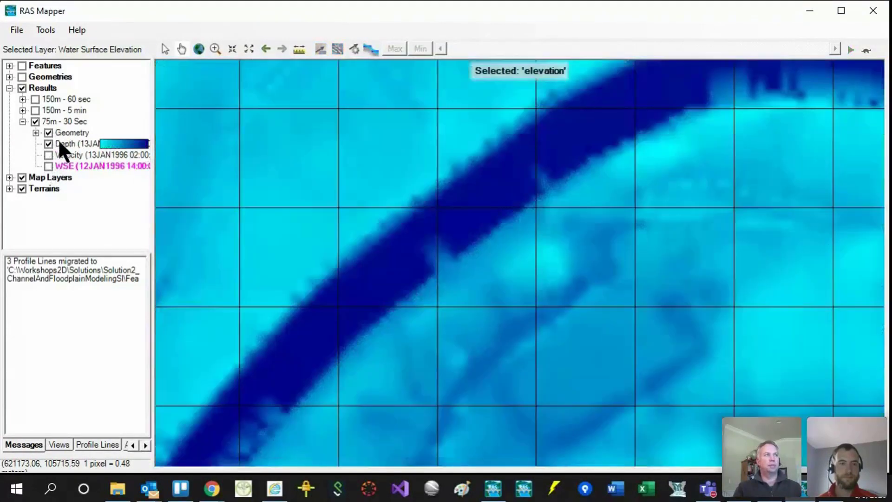
{"action": "left_click", "coordinate": [59, 142]}
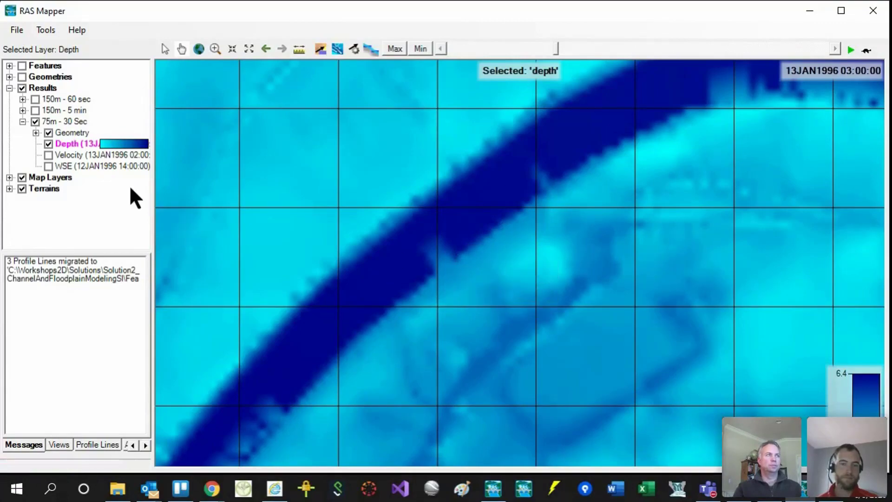
{"action": "left_click", "coordinate": [47, 143]}
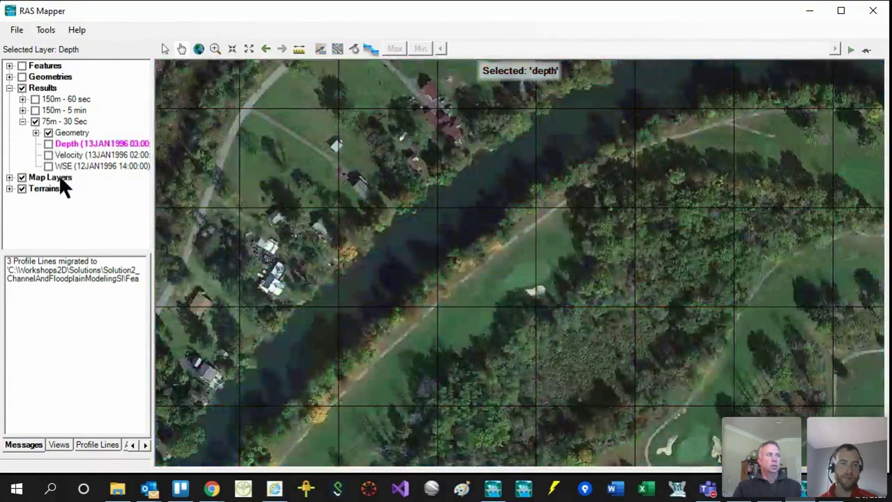
{"action": "left_click", "coordinate": [49, 166]}
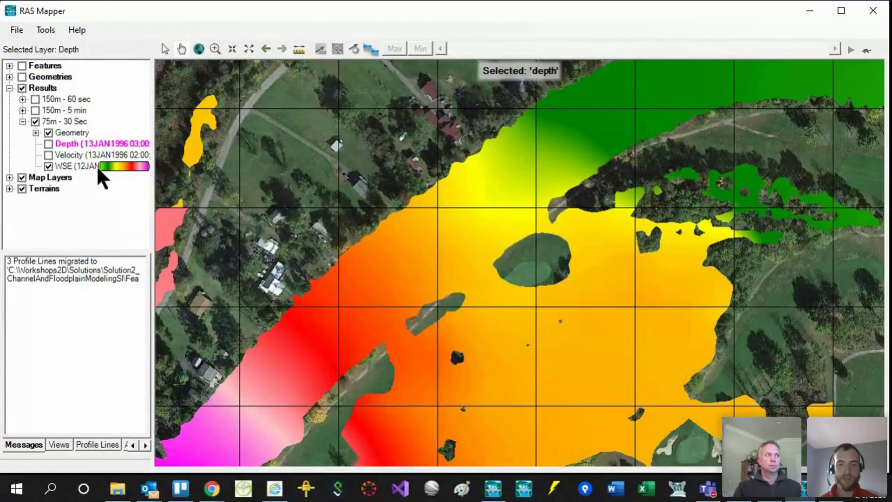
{"action": "left_click", "coordinate": [59, 163]}
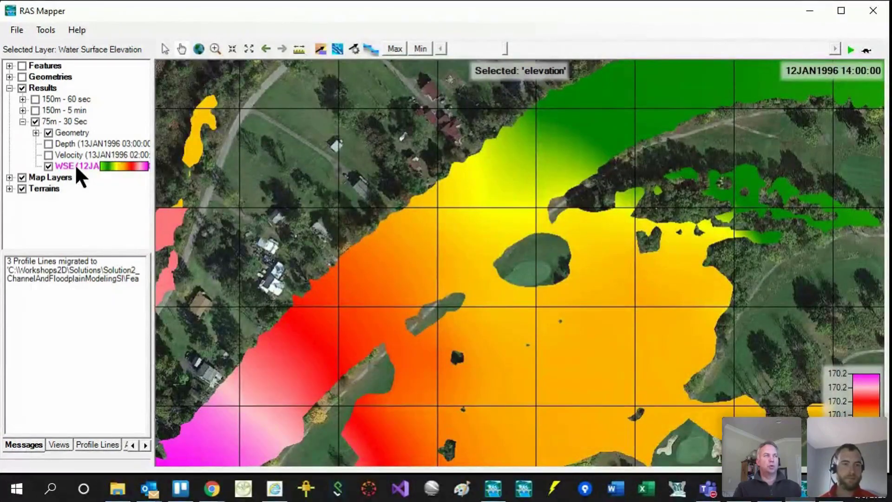
Step: Add a Courant results map layer to the 75m - 30 Sec results, generated in memory as a raster with associated terrain
{"action": "left_click", "coordinate": [59, 119]}
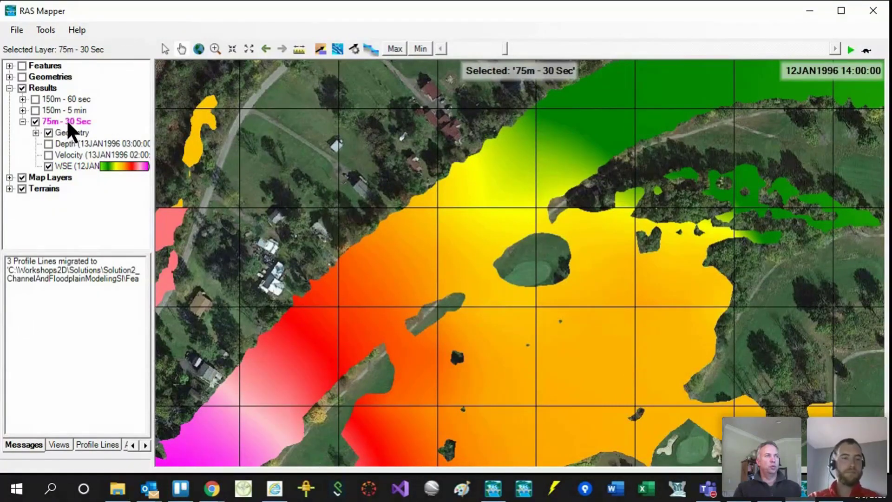
{"action": "right_click", "coordinate": [66, 119]}
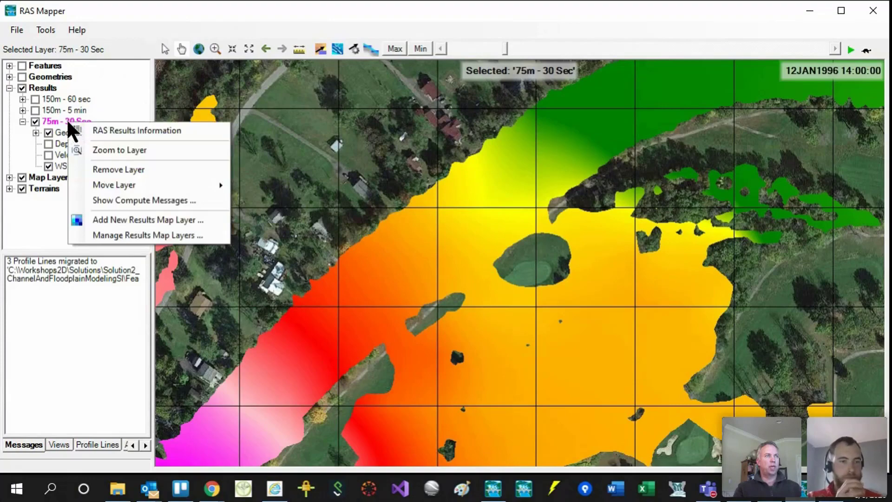
{"action": "left_click", "coordinate": [113, 220]}
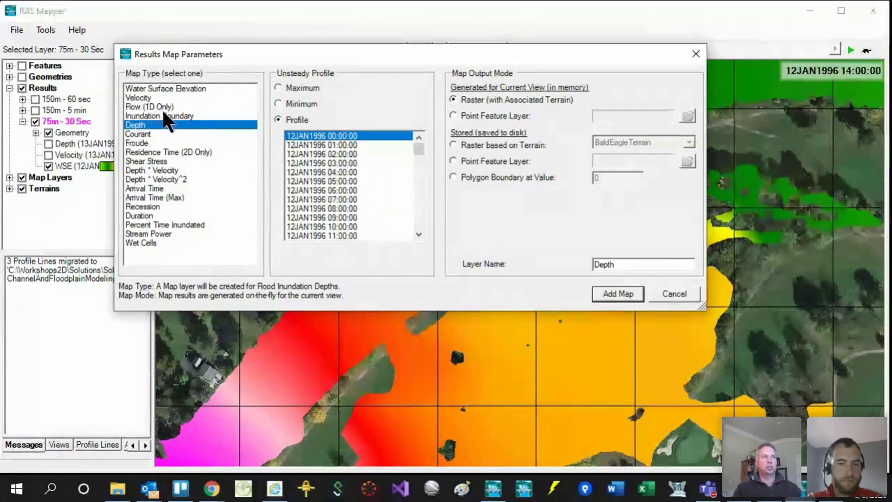
{"action": "left_click", "coordinate": [128, 133]}
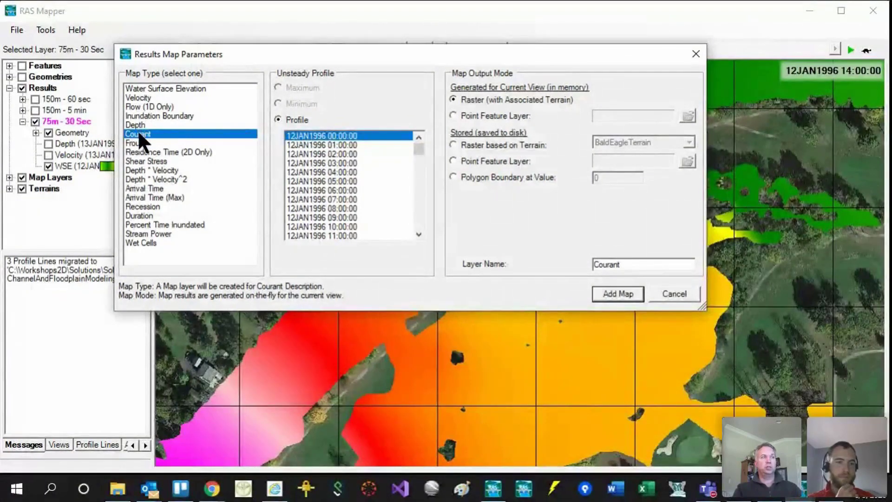
{"action": "left_click", "coordinate": [620, 294]}
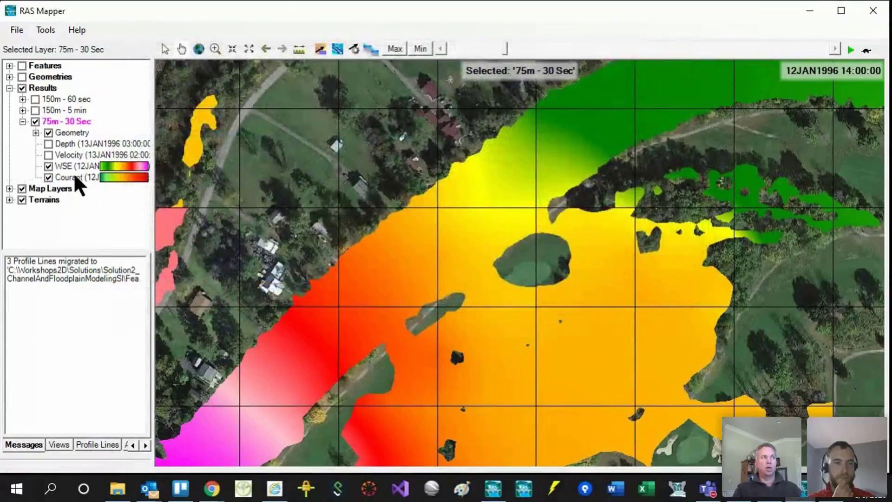
Step: Make the Courant map the active layer and hide the WSE map
{"action": "left_click", "coordinate": [74, 178]}
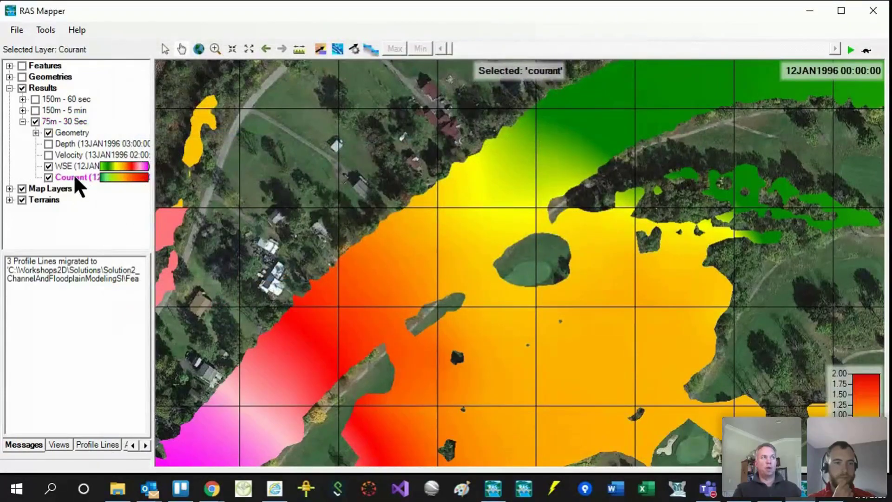
{"action": "left_click", "coordinate": [48, 166]}
{"action": "scroll", "coordinate": [575, 225], "scroll_direction": "down", "scroll_amount": 1}
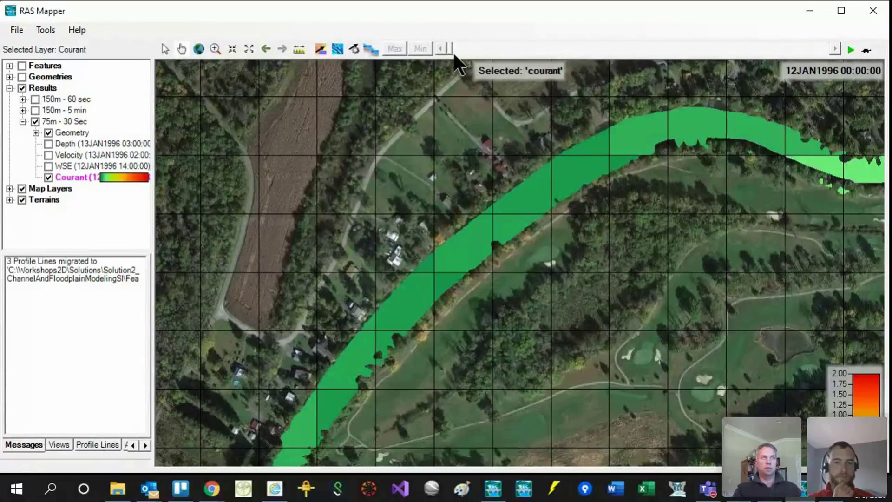
Step: Advance the Courant map's profile to 13JAN1996 09:00:00 and show the results over the wider river reach
{"action": "left_click_drag", "start_coordinate": [475, 48], "coordinate": [569, 48]}
{"action": "scroll", "coordinate": [525, 293], "scroll_direction": "down", "scroll_amount": 3}
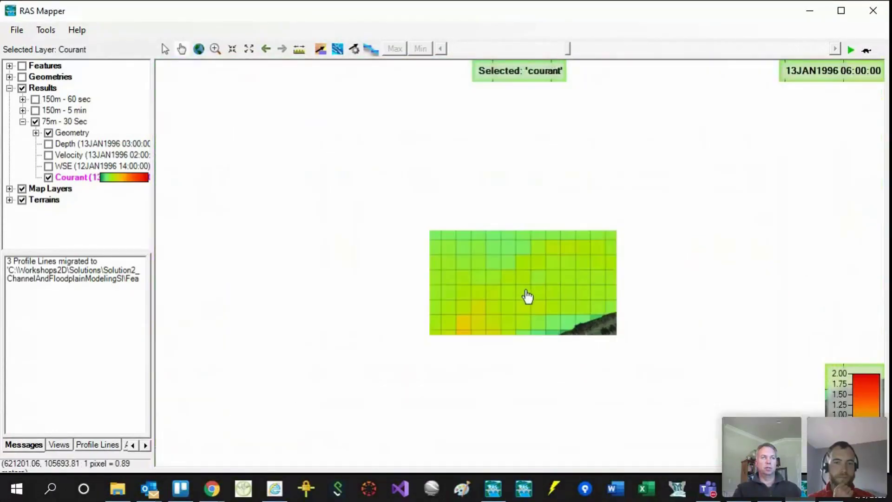
{"action": "scroll", "coordinate": [407, 293], "scroll_direction": "down", "scroll_amount": 4}
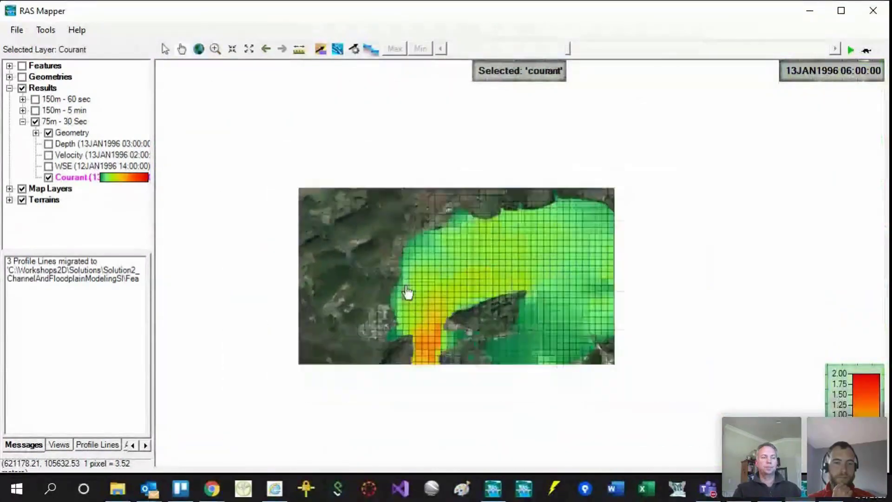
{"action": "scroll", "coordinate": [556, 275], "scroll_direction": "down", "scroll_amount": 3}
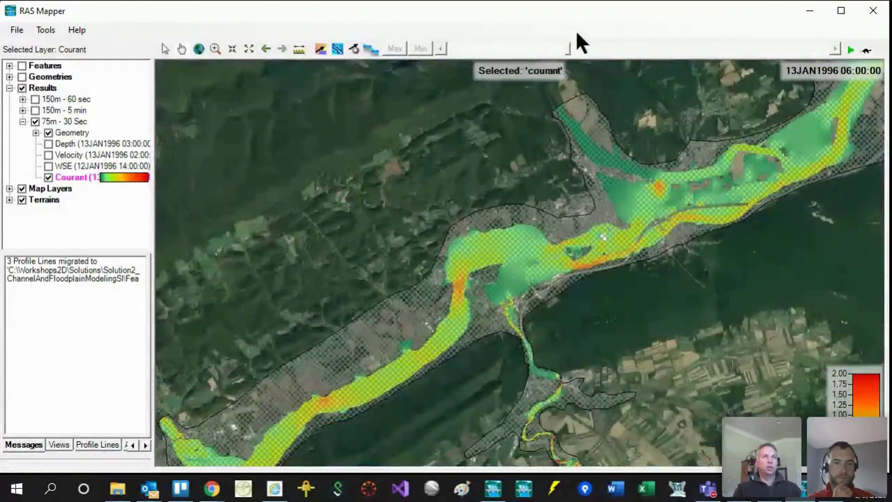
{"action": "mouse_move", "coordinate": [569, 47]}
{"action": "left_mouse_down"}
{"action": "mouse_move", "coordinate": [626, 48]}
{"action": "mouse_move", "coordinate": [580, 48]}
{"action": "left_mouse_up"}
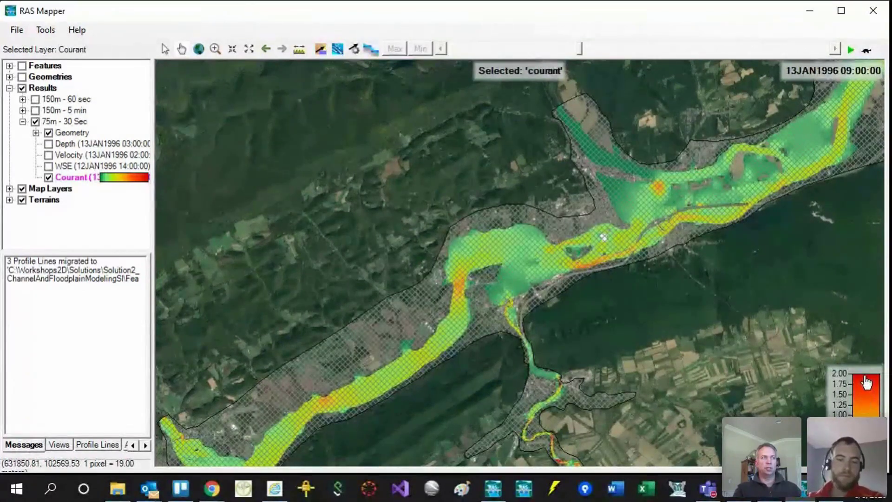
Step: Enable Update per Screen for the Courant layer's surface colours and inspect Courant values along the river
{"action": "right_click", "coordinate": [84, 176]}
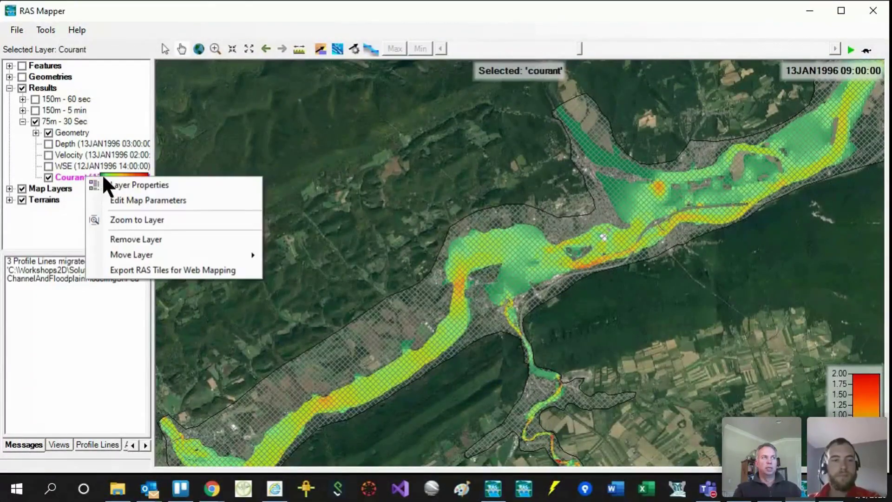
{"action": "left_click", "coordinate": [113, 184]}
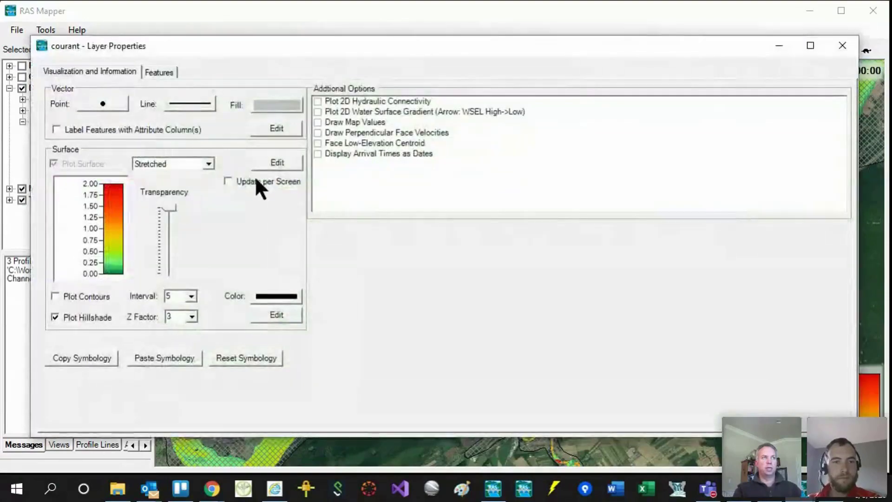
{"action": "left_click", "coordinate": [227, 181]}
{"action": "left_click", "coordinate": [846, 45]}
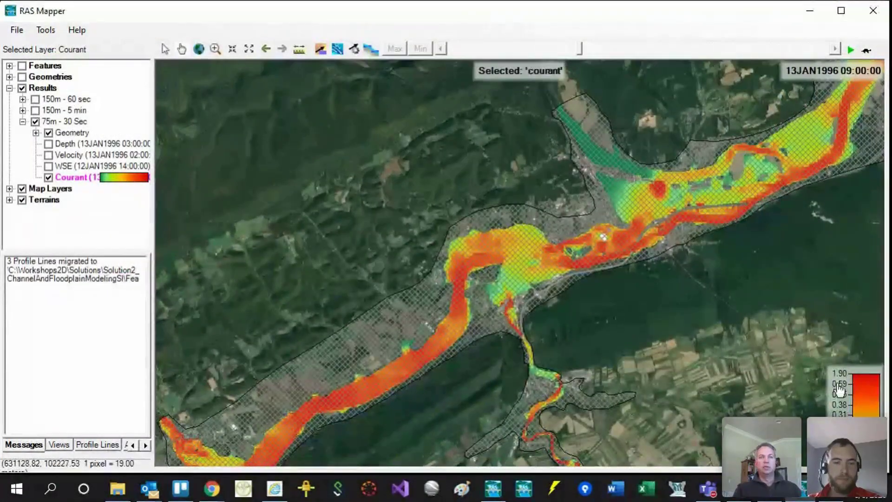
{"action": "mouse_move", "coordinate": [339, 403]}
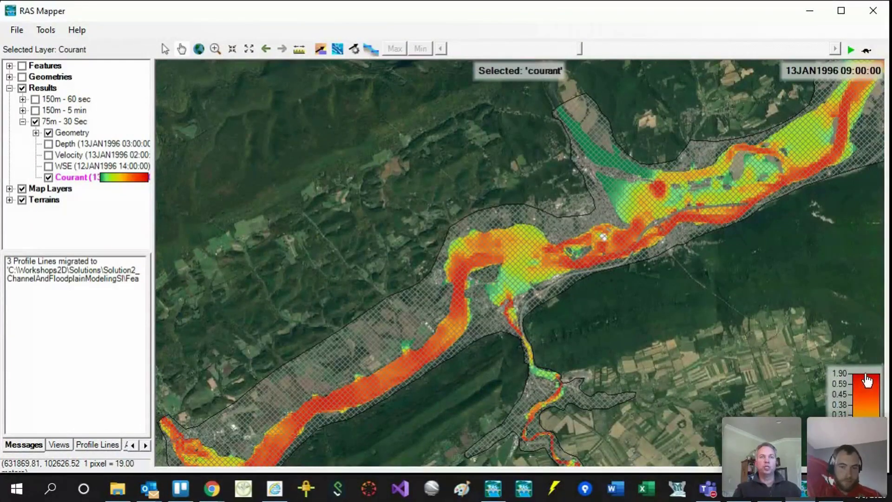
{"action": "mouse_move", "coordinate": [636, 253]}
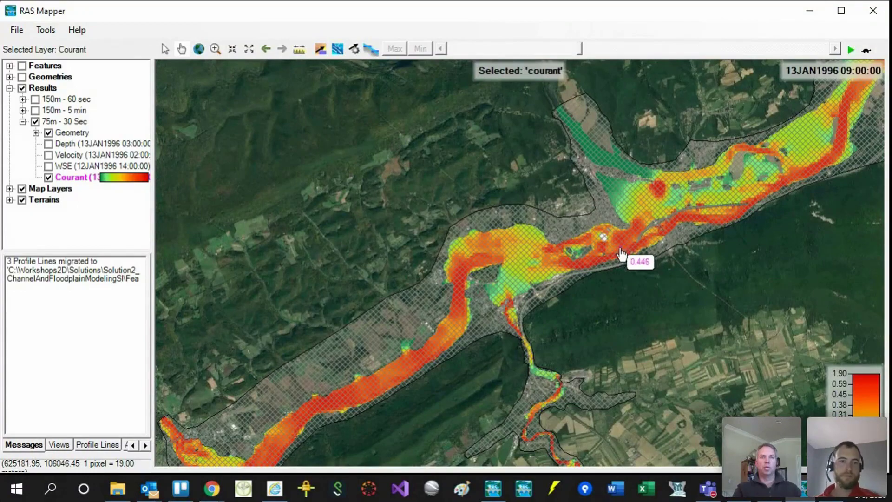
{"action": "mouse_move", "coordinate": [576, 254]}
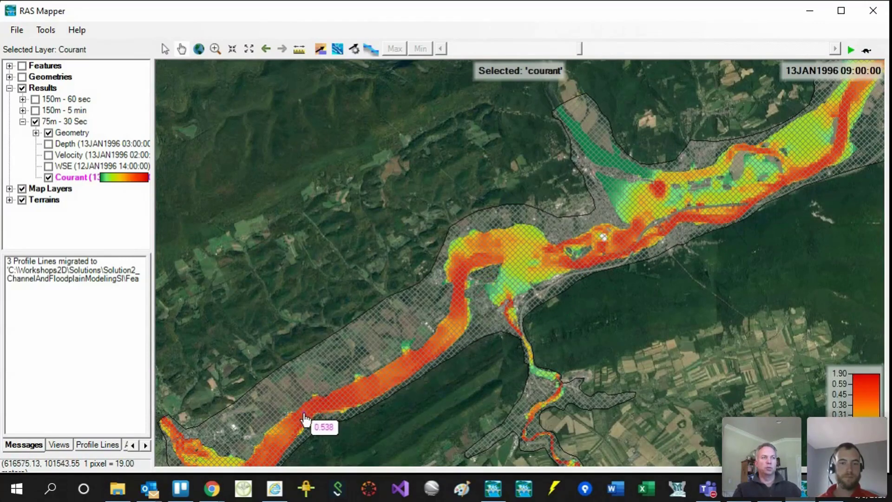
Step: Add a Depth map layer to the 75m - 30 Sec results for 13JAN1996 09:00:00, stored as a raster based on BaldEagleTerrain
{"action": "right_click", "coordinate": [58, 121]}
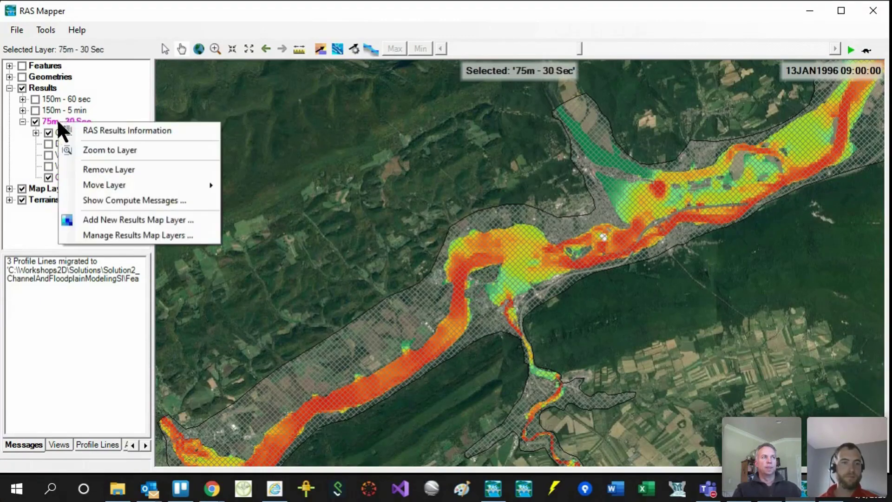
{"action": "left_click", "coordinate": [98, 218]}
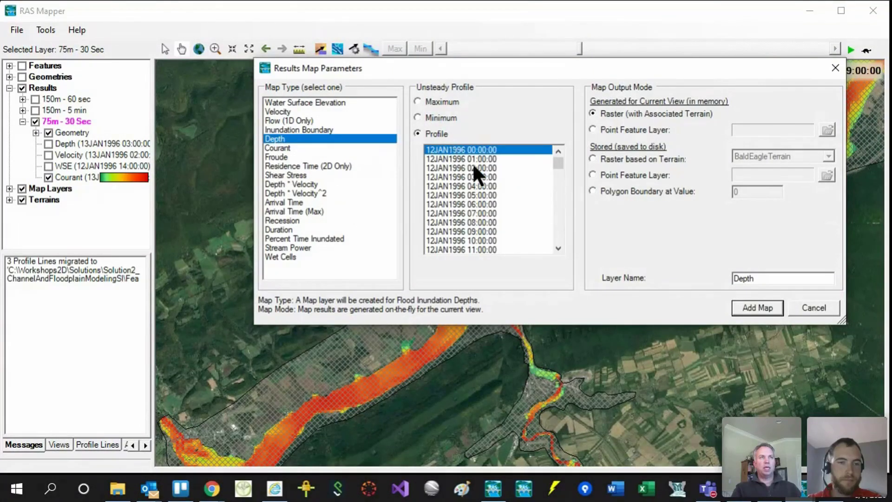
{"action": "left_click_drag", "start_coordinate": [559, 167], "coordinate": [557, 208]}
{"action": "left_click_drag", "start_coordinate": [676, 70], "coordinate": [642, 135]}
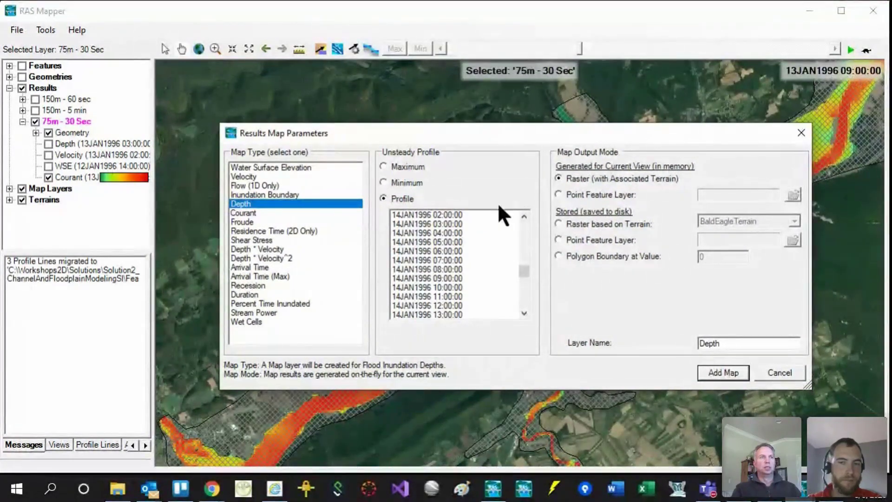
{"action": "left_click_drag", "start_coordinate": [524, 275], "coordinate": [523, 252]}
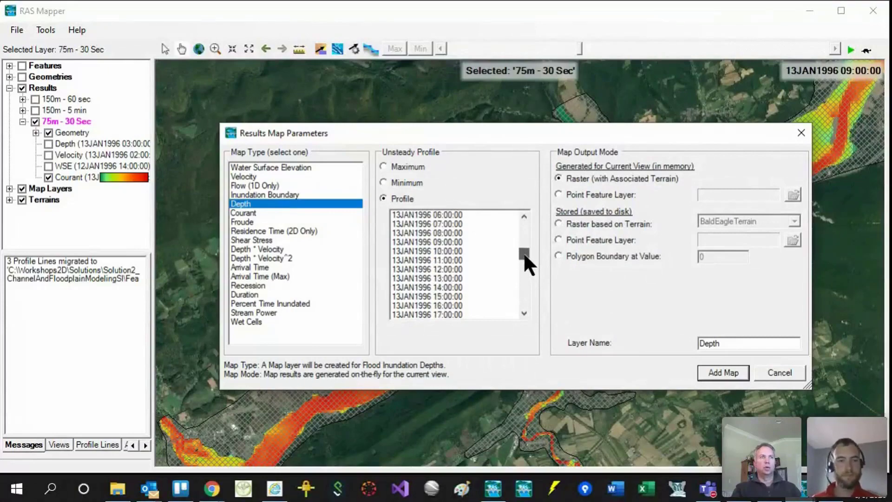
{"action": "left_click", "coordinate": [440, 237]}
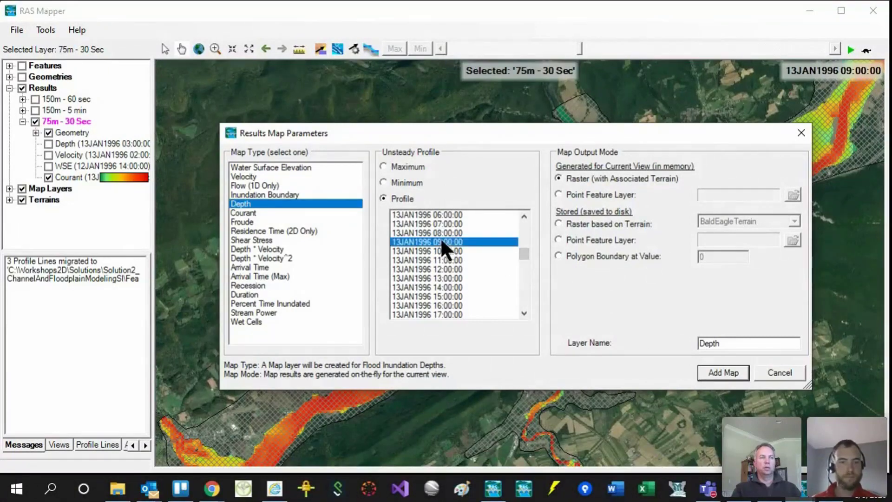
{"action": "left_click", "coordinate": [558, 223]}
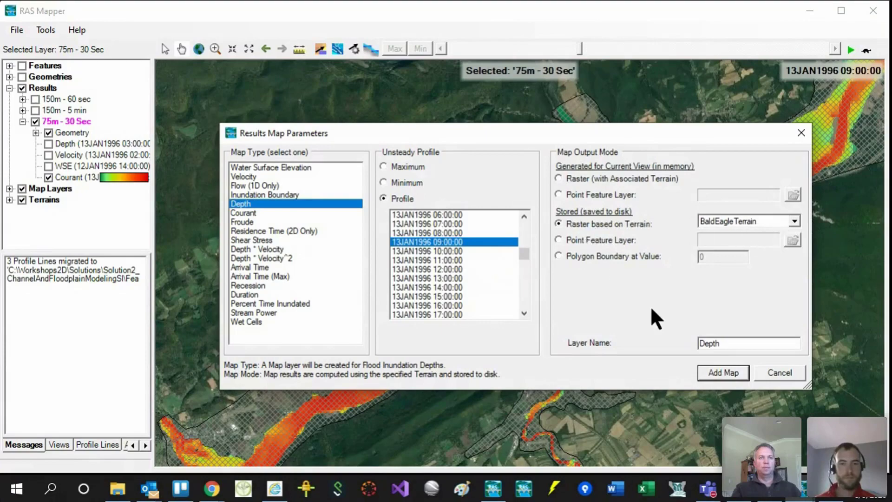
{"action": "left_click", "coordinate": [728, 371]}
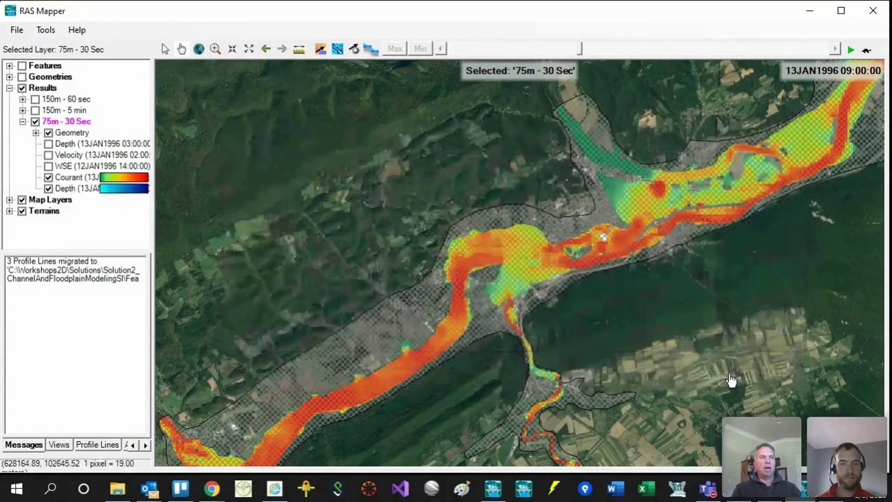
Step: Widen the layer list, compute the stored map for the 13JAN1996 09:00:00 depth layer, and hide the Courant layer to display it
{"action": "left_click", "coordinate": [71, 188]}
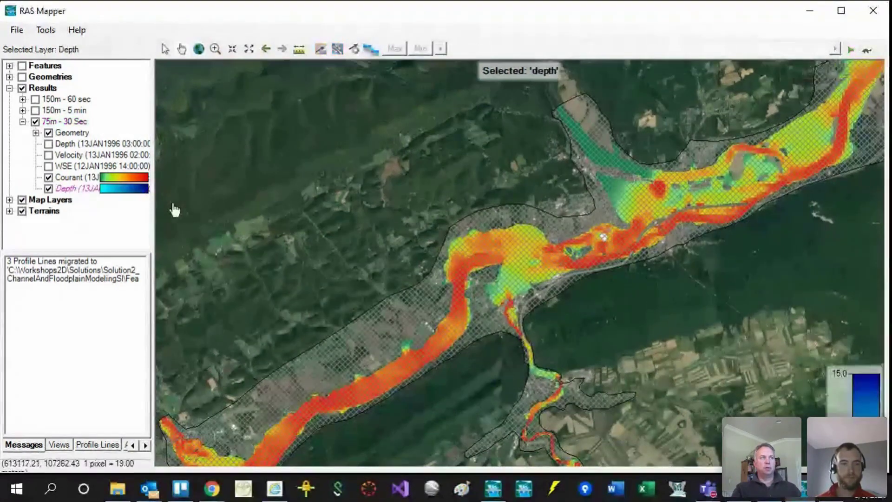
{"action": "left_click_drag", "start_coordinate": [154, 211], "coordinate": [268, 207]}
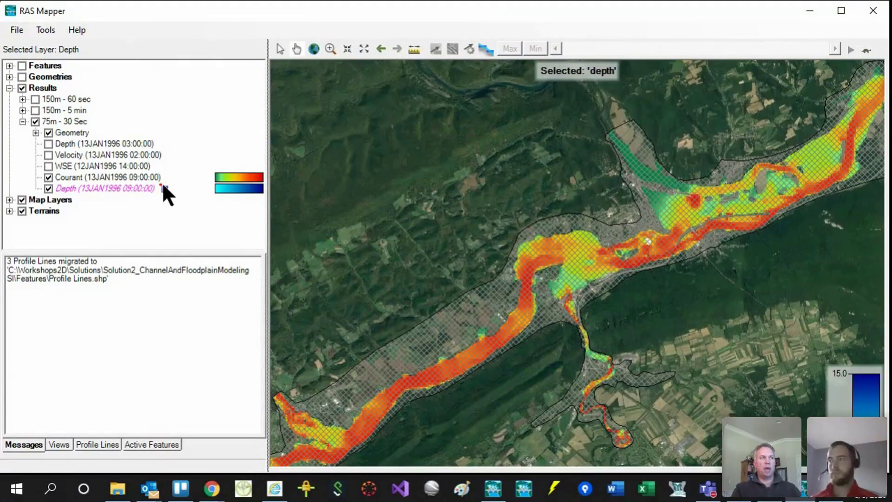
{"action": "left_click", "coordinate": [163, 185]}
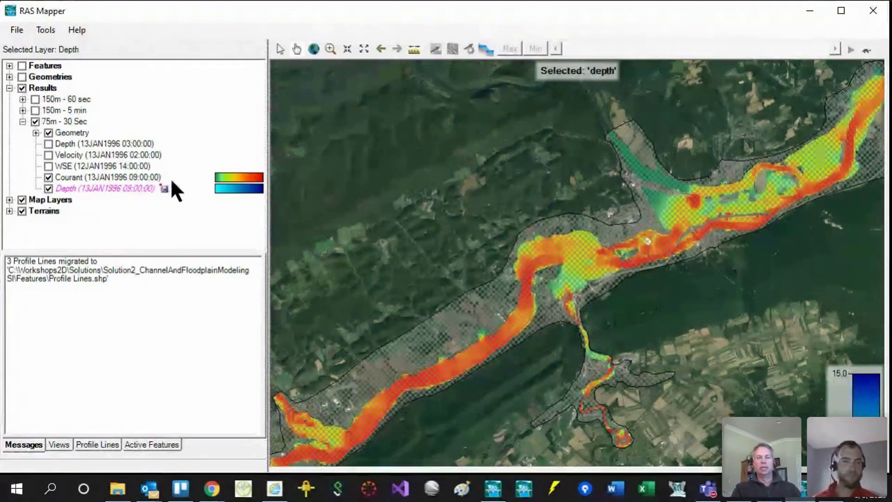
{"action": "right_click", "coordinate": [128, 186]}
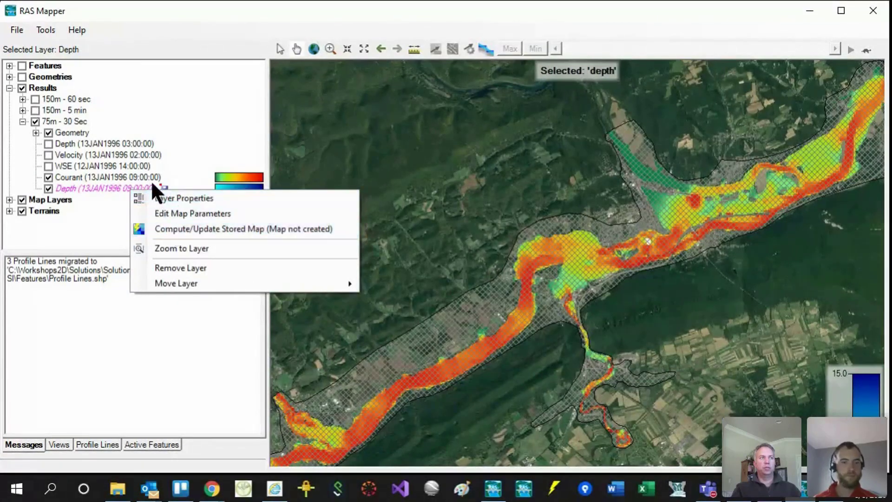
{"action": "left_click", "coordinate": [178, 229]}
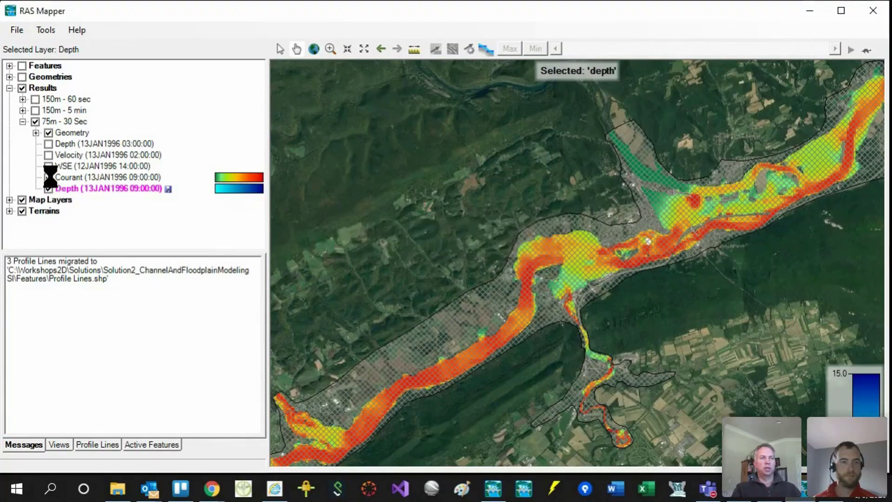
{"action": "left_click", "coordinate": [48, 177]}
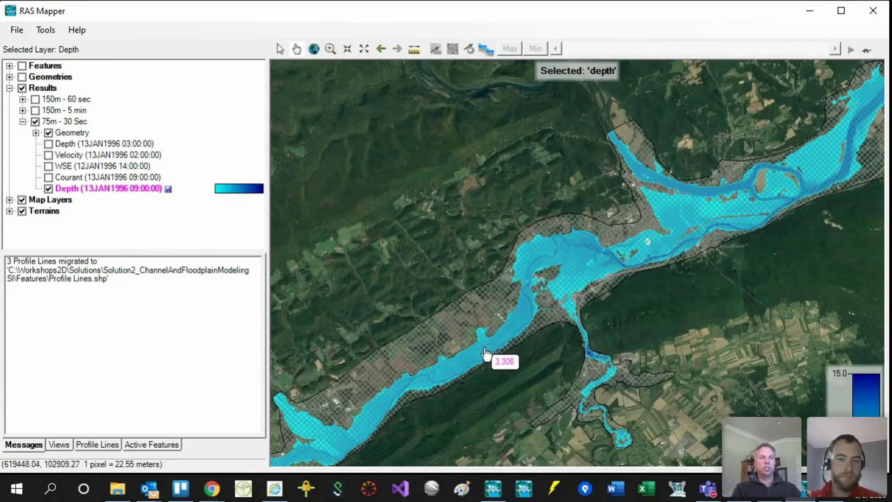
Step: Narrow the layer list to give the map more room
{"action": "right_click", "coordinate": [71, 185]}
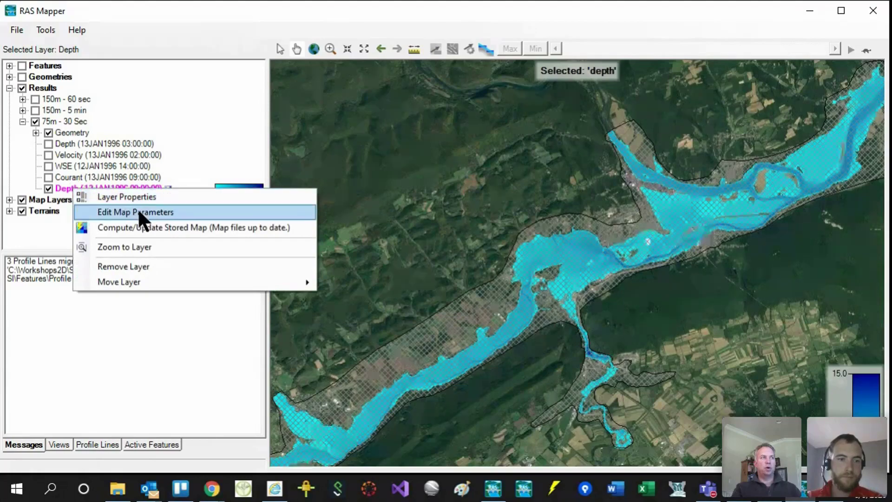
{"action": "left_click", "coordinate": [62, 187]}
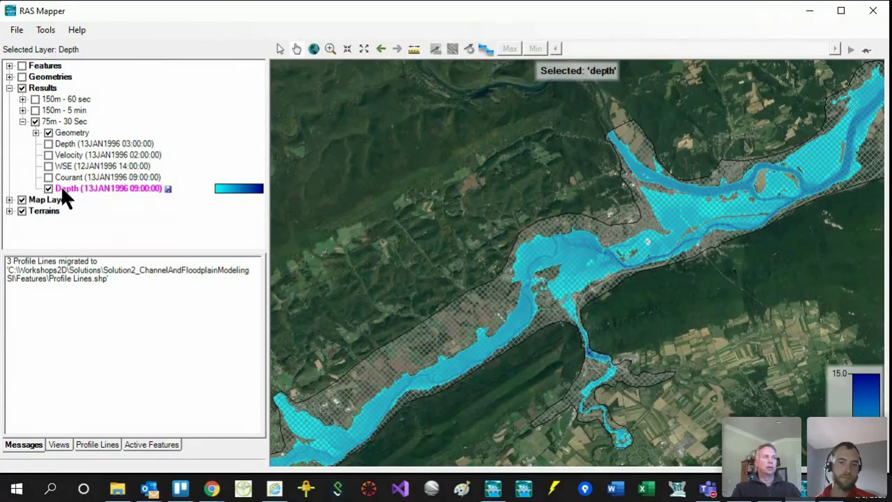
{"action": "left_click_drag", "start_coordinate": [631, 11], "coordinate": [633, 10]}
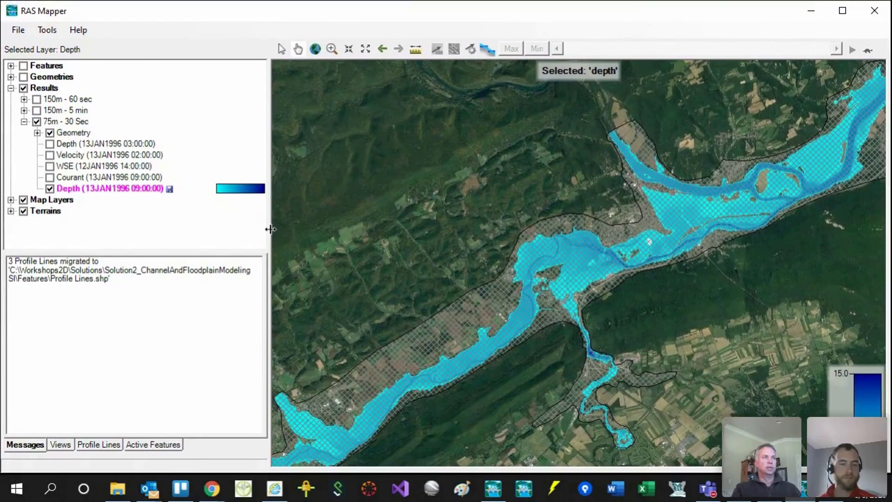
{"action": "left_click_drag", "start_coordinate": [270, 229], "coordinate": [245, 225]}
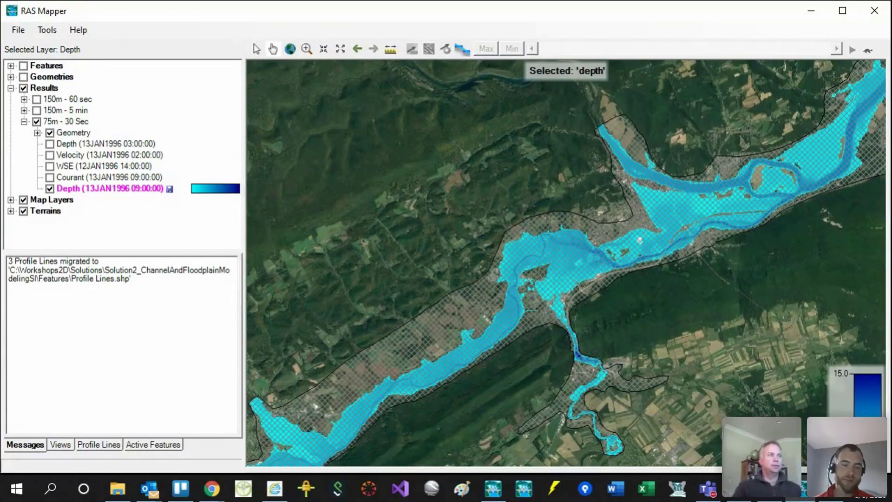
Step: Hide the stored Depth layer and display the Courant map over the full model extent
{"action": "left_click", "coordinate": [49, 188]}
{"action": "left_click", "coordinate": [50, 177]}
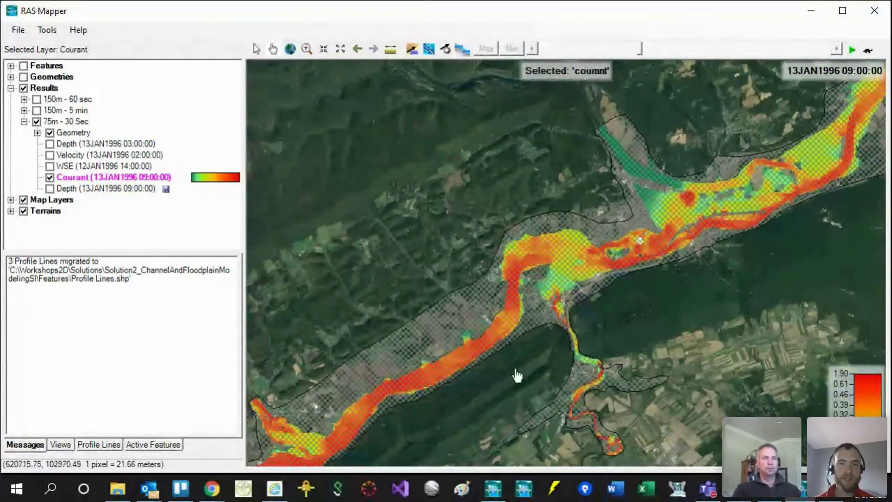
{"action": "mouse_move", "coordinate": [406, 394]}
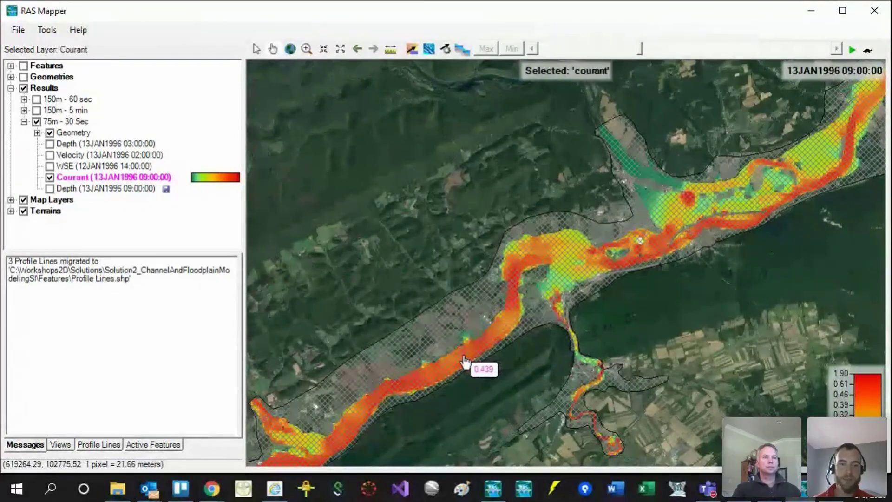
{"action": "scroll", "coordinate": [538, 346], "scroll_direction": "down", "scroll_amount": 2}
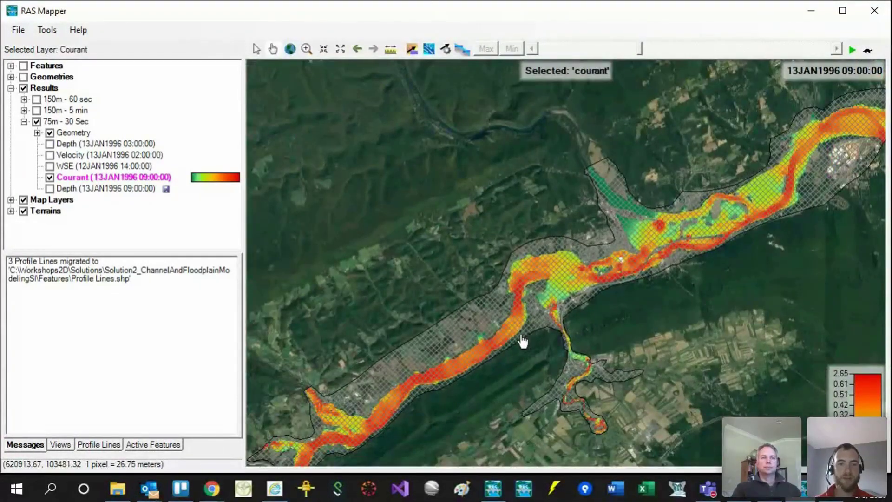
{"action": "scroll", "coordinate": [524, 249], "scroll_direction": "down", "scroll_amount": 1}
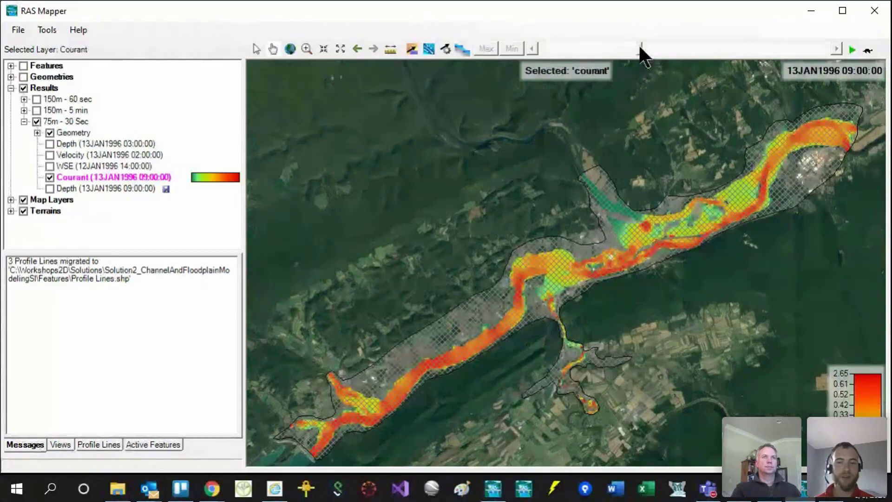
Step: Scrub the Courant map through the 13JAN1996 06:00:00, 08:00:00 and 05:00:00 profiles, and rewind it to 12JAN1996 00:00:00
{"action": "mouse_move", "coordinate": [640, 47]}
{"action": "left_mouse_down"}
{"action": "mouse_move", "coordinate": [621, 46]}
{"action": "mouse_move", "coordinate": [630, 50]}
{"action": "left_mouse_up"}
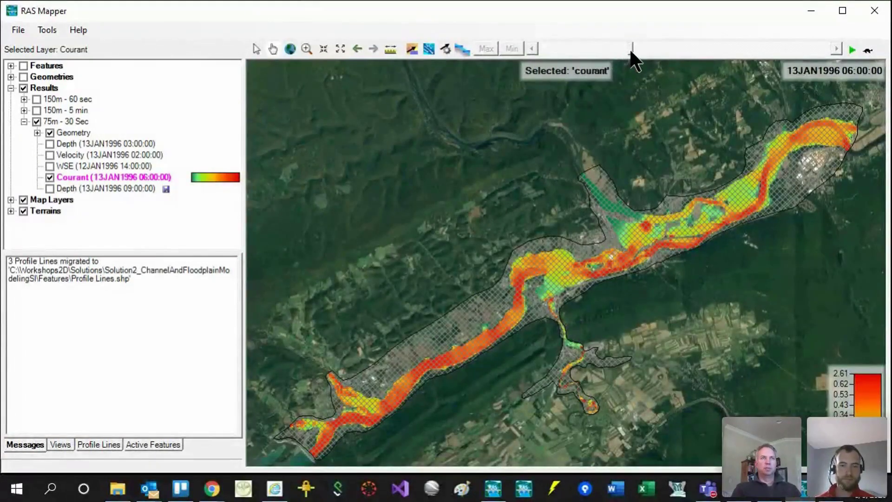
{"action": "mouse_move", "coordinate": [637, 52]}
{"action": "left_mouse_down"}
{"action": "mouse_move", "coordinate": [673, 54]}
{"action": "mouse_move", "coordinate": [602, 55]}
{"action": "mouse_move", "coordinate": [647, 65]}
{"action": "mouse_move", "coordinate": [638, 66]}
{"action": "left_mouse_up"}
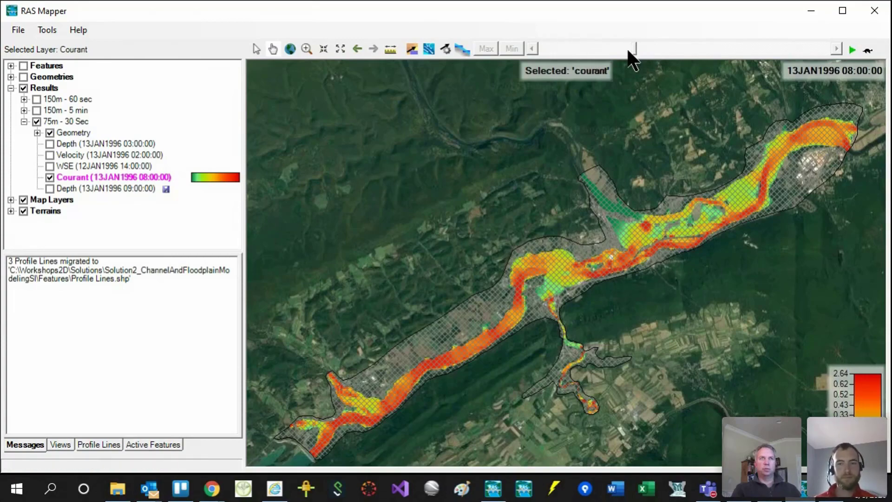
{"action": "mouse_move", "coordinate": [628, 51]}
{"action": "left_mouse_down"}
{"action": "mouse_move", "coordinate": [620, 52]}
{"action": "mouse_move", "coordinate": [660, 48]}
{"action": "mouse_move", "coordinate": [596, 48]}
{"action": "mouse_move", "coordinate": [669, 48]}
{"action": "mouse_move", "coordinate": [628, 49]}
{"action": "left_mouse_up"}
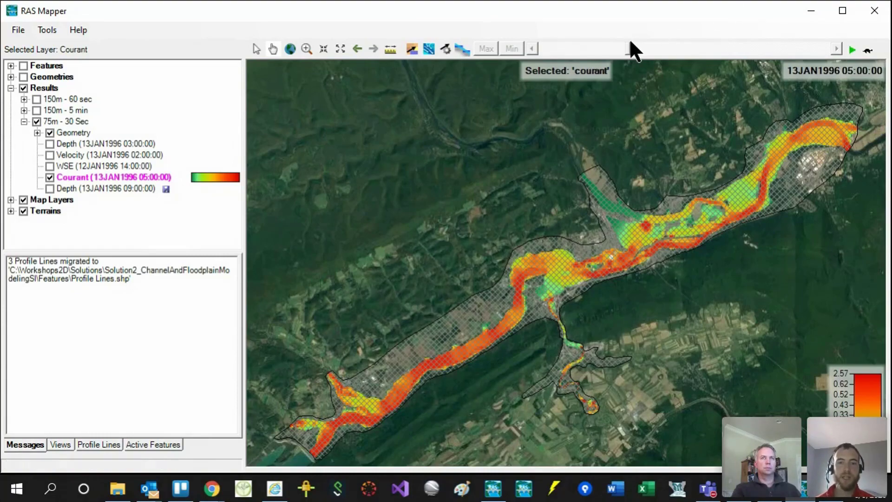
{"action": "left_click_drag", "start_coordinate": [631, 42], "coordinate": [548, 44]}
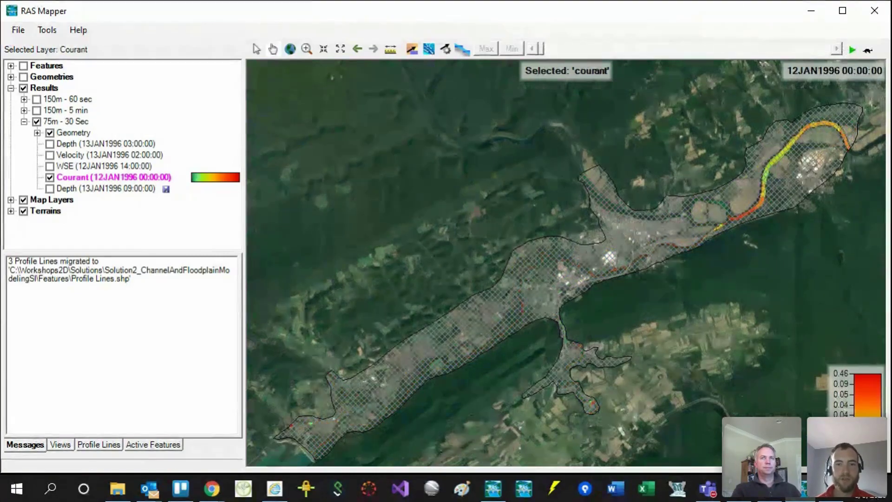
Step: Animate the Courant map to 13JAN1996 20:00:00, replay it from the start through 16JAN1996 00:00:00, and rewind it
{"action": "left_click", "coordinate": [853, 50]}
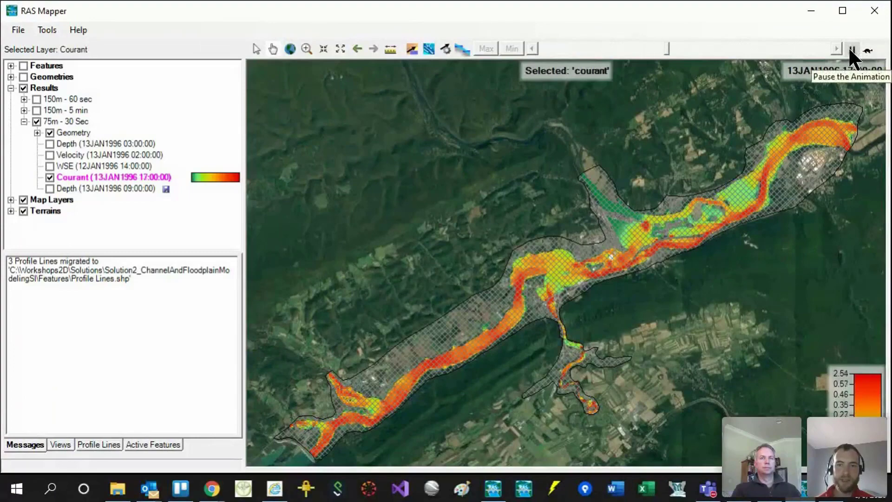
{"action": "left_click", "coordinate": [852, 50]}
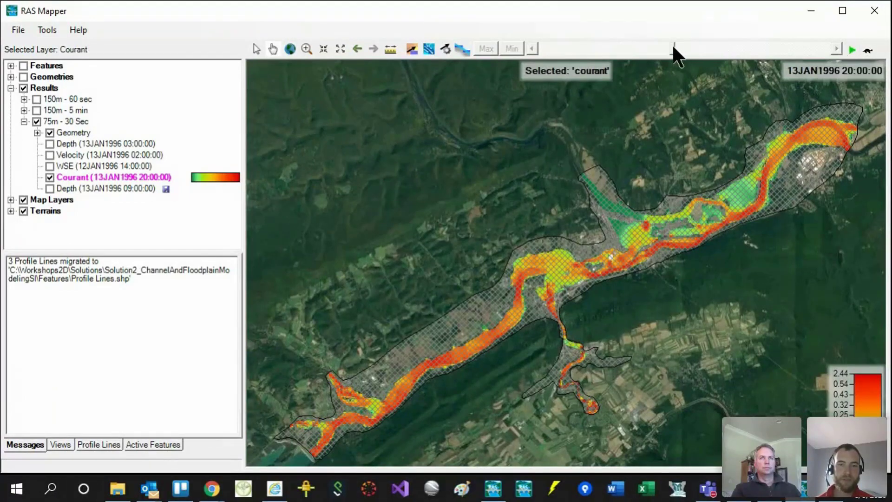
{"action": "left_click_drag", "start_coordinate": [674, 48], "coordinate": [524, 60]}
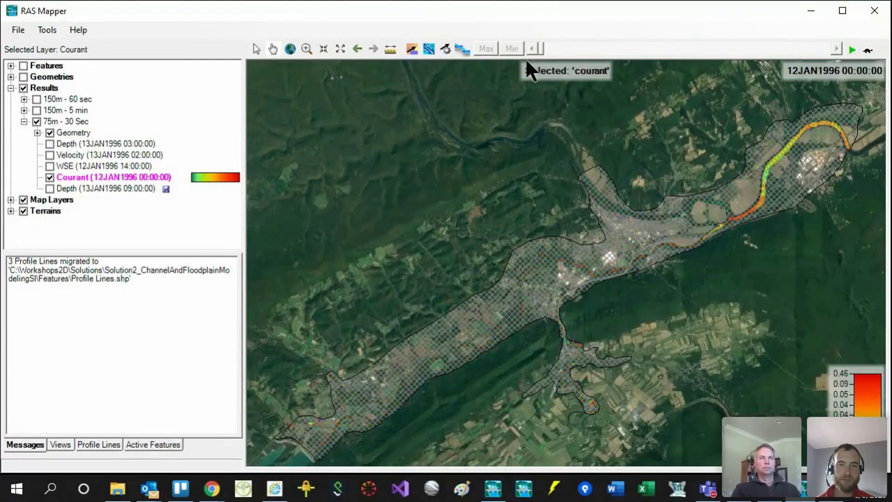
{"action": "left_click", "coordinate": [852, 49]}
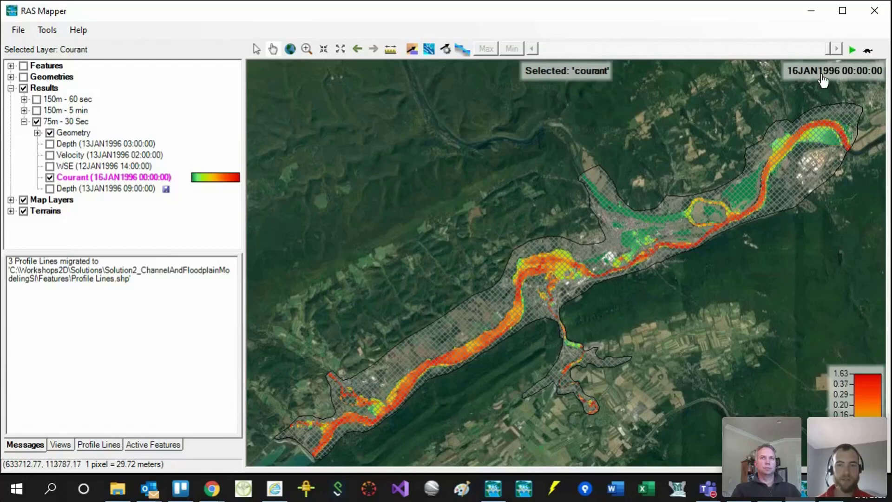
{"action": "left_click_drag", "start_coordinate": [825, 48], "coordinate": [553, 52]}
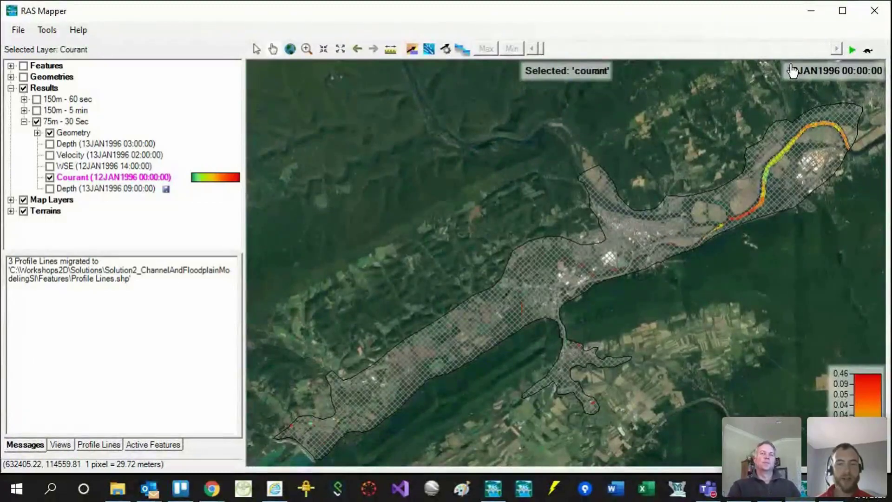
Step: Play the Courant animation up to 13JAN1996 01:00:00 and set the animation delay to 0.47 s
{"action": "left_click", "coordinate": [852, 50]}
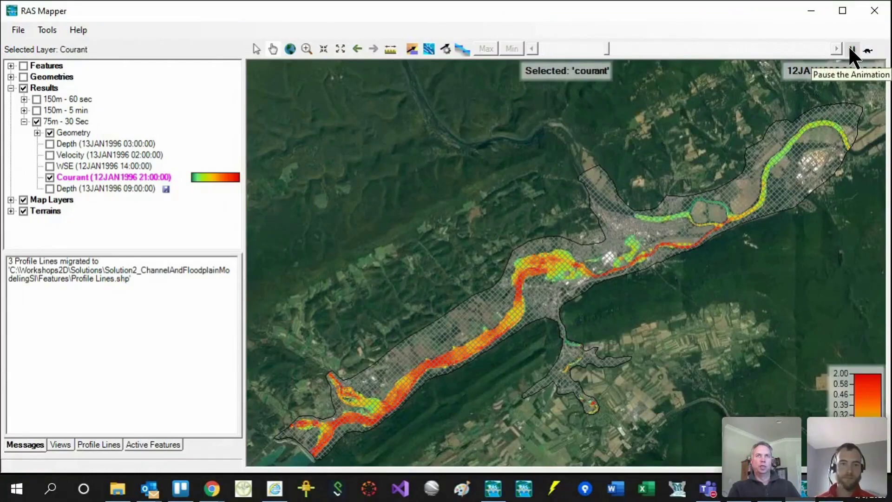
{"action": "left_click", "coordinate": [854, 51]}
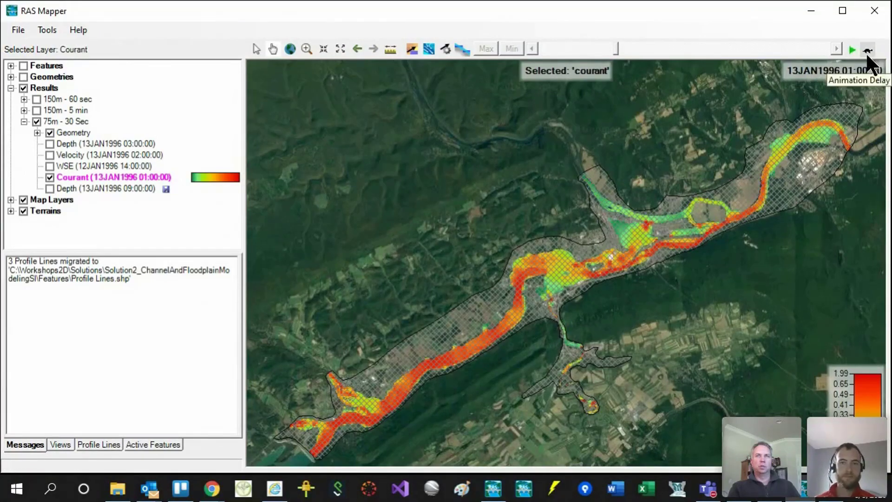
{"action": "left_click", "coordinate": [867, 50]}
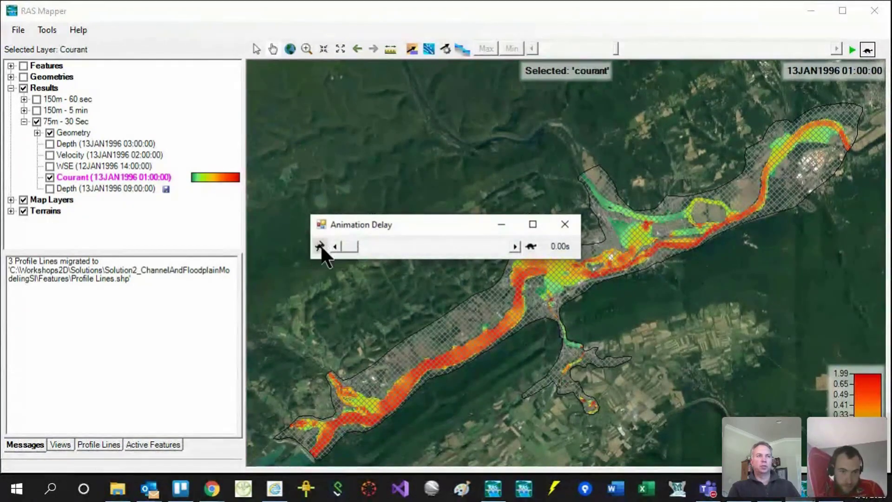
{"action": "left_click_drag", "start_coordinate": [351, 249], "coordinate": [426, 238]}
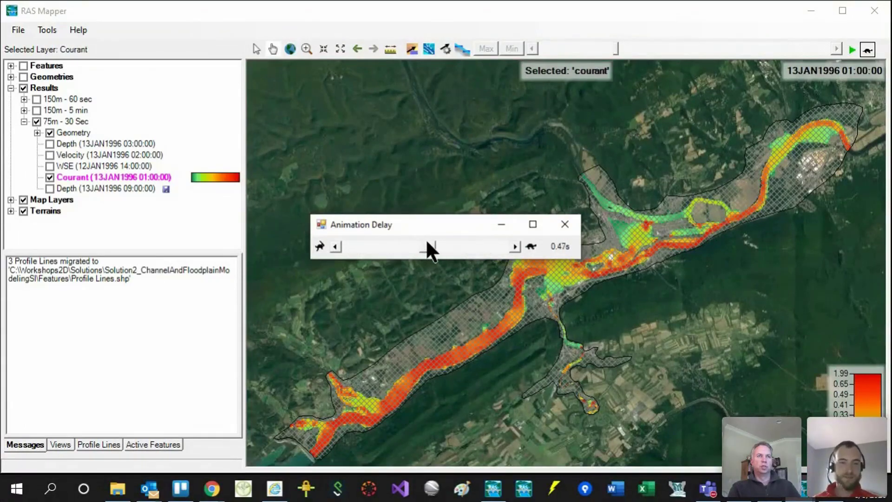
{"action": "left_click", "coordinate": [565, 224]}
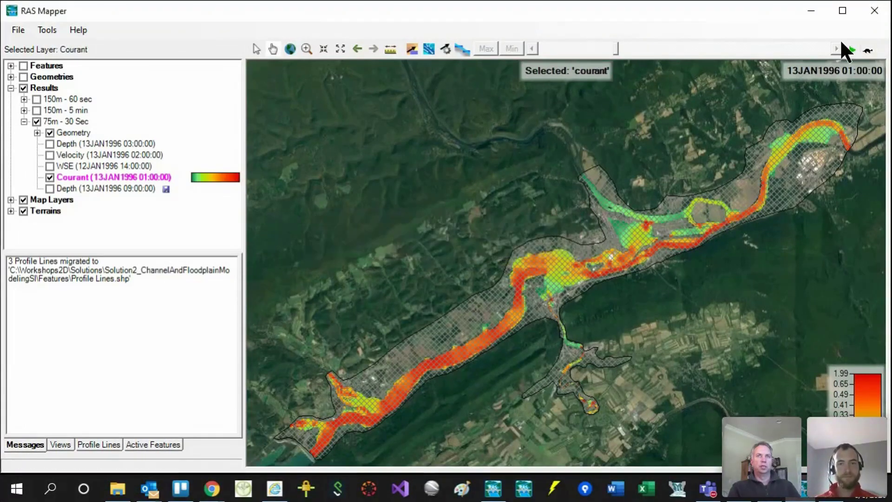
Step: Resume the Courant animation, pause it at 13JAN1996 20:00:00, and scrub forward through the remaining profiles
{"action": "left_click", "coordinate": [852, 49]}
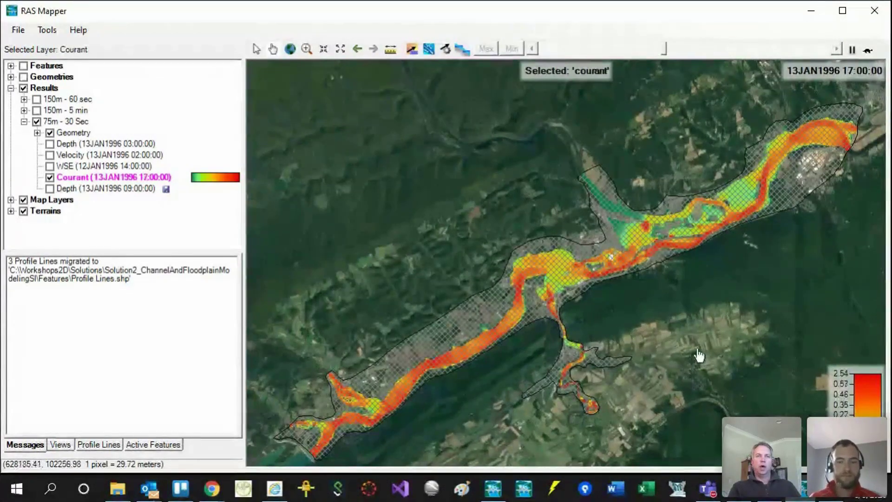
{"action": "left_click", "coordinate": [851, 49]}
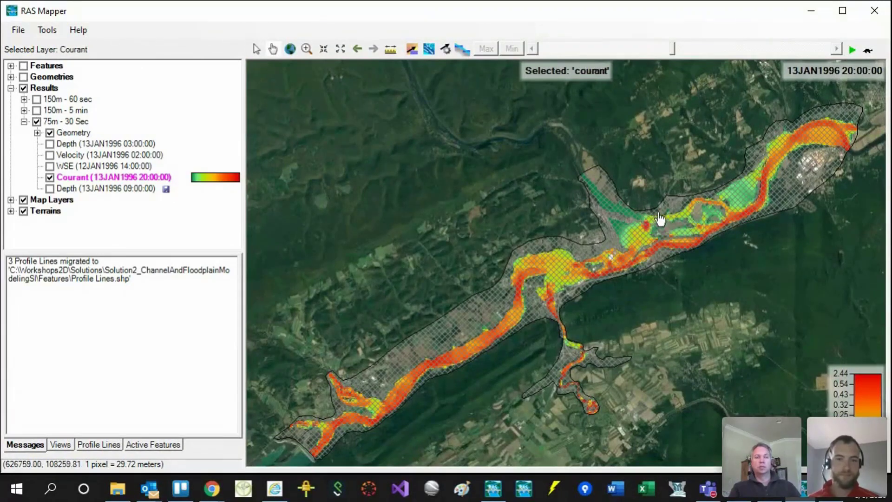
{"action": "mouse_move", "coordinate": [642, 237]}
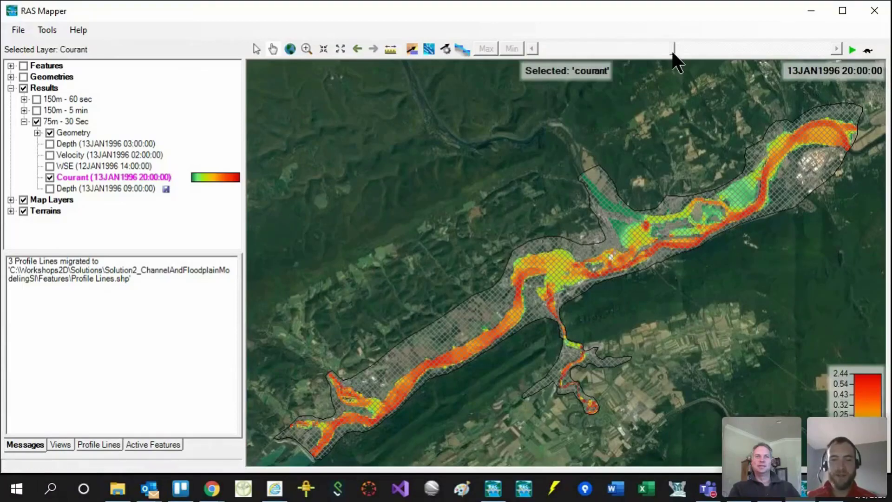
{"action": "left_click_drag", "start_coordinate": [675, 51], "coordinate": [802, 45]}
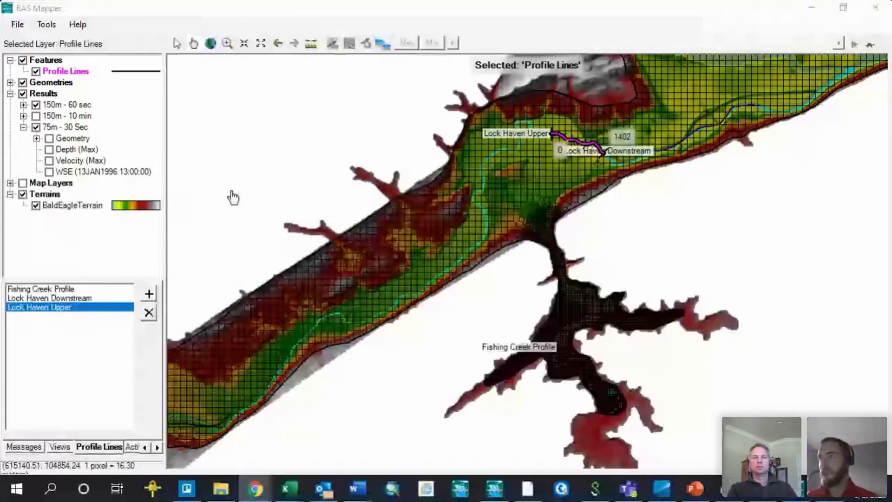
Step: Hide the 75m - 30 Sec results and the geometries, and display the Depth map of the 150m - 60 sec results
{"action": "left_click", "coordinate": [23, 127]}
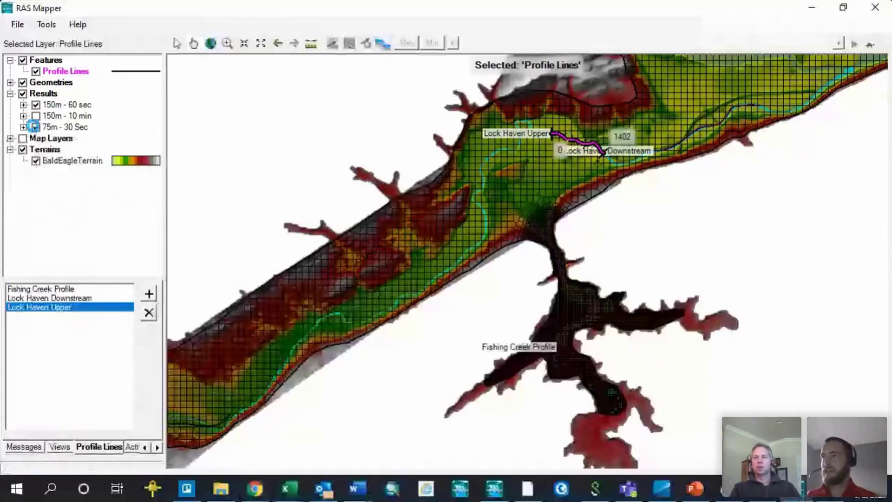
{"action": "left_click", "coordinate": [36, 127]}
{"action": "left_click", "coordinate": [24, 105]}
{"action": "left_click", "coordinate": [88, 127]}
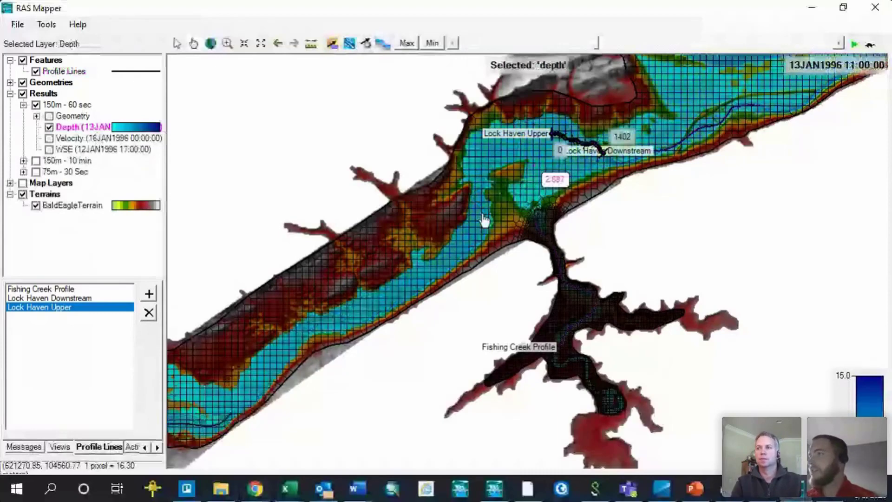
{"action": "scroll", "coordinate": [484, 219], "scroll_direction": "down", "scroll_amount": 2}
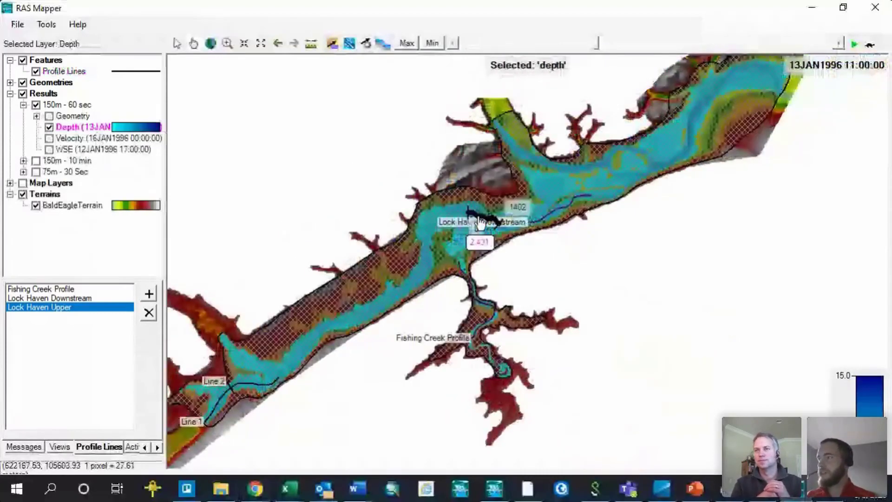
{"action": "left_click", "coordinate": [23, 83]}
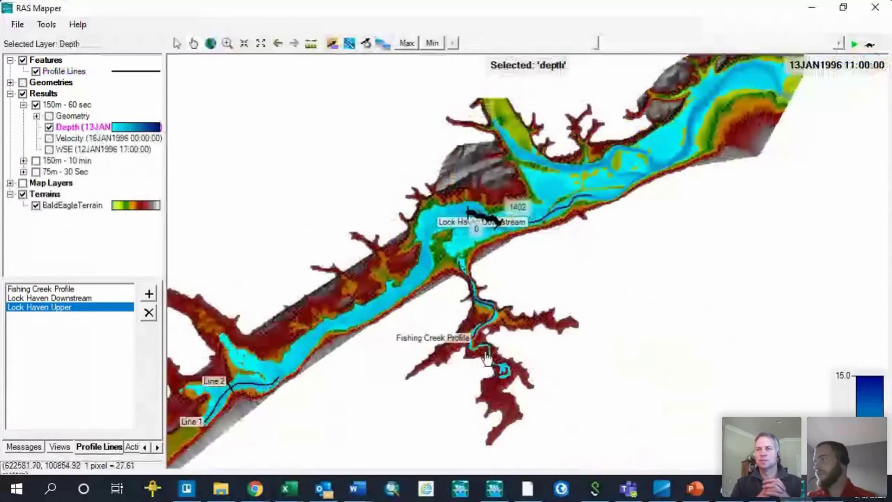
{"action": "left_click_drag", "start_coordinate": [485, 358], "coordinate": [538, 331]}
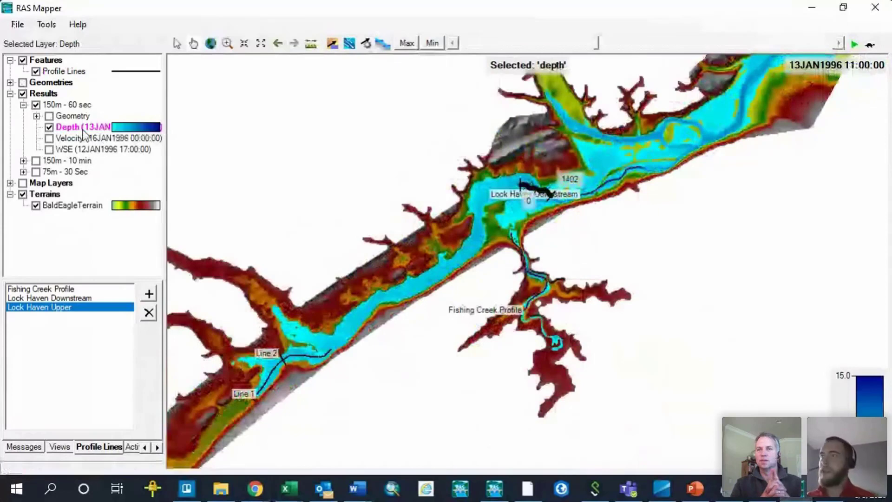
Step: Start a new results map layer for 150m - 60 sec as an Inundation Boundary at profile 12JAN1996 02:00:00
{"action": "right_click", "coordinate": [58, 104]}
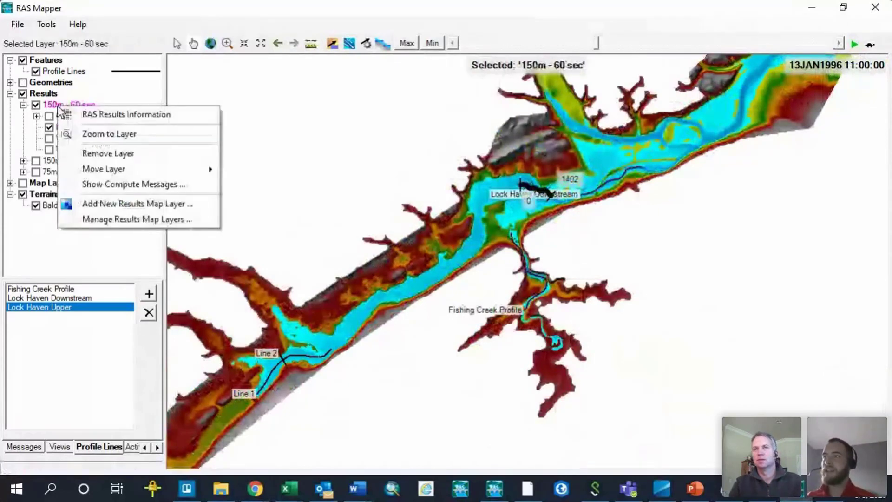
{"action": "left_click", "coordinate": [156, 218]}
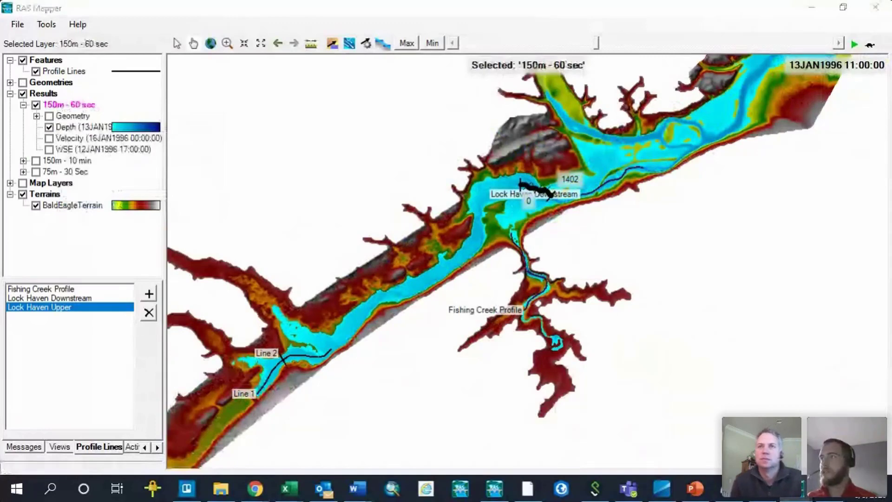
{"action": "left_click_drag", "start_coordinate": [0, 121], "coordinate": [442, 121]}
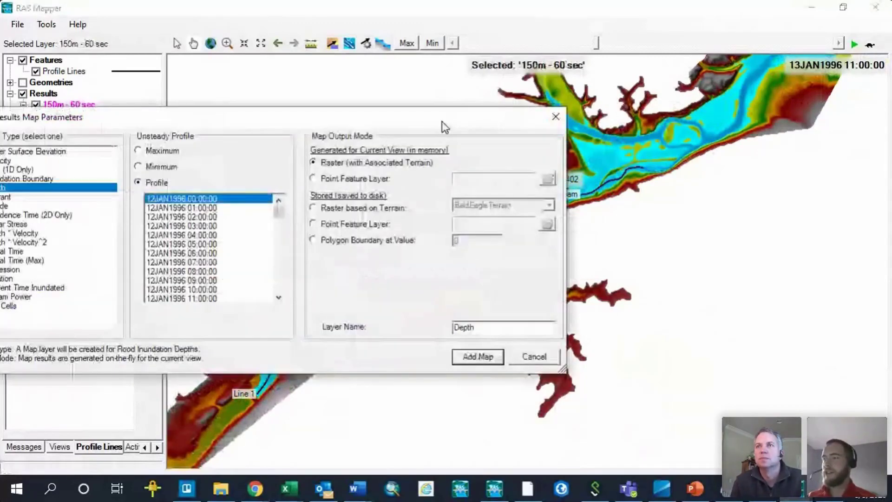
{"action": "left_click_drag", "start_coordinate": [442, 121], "coordinate": [546, 123]}
{"action": "left_click", "coordinate": [139, 180]}
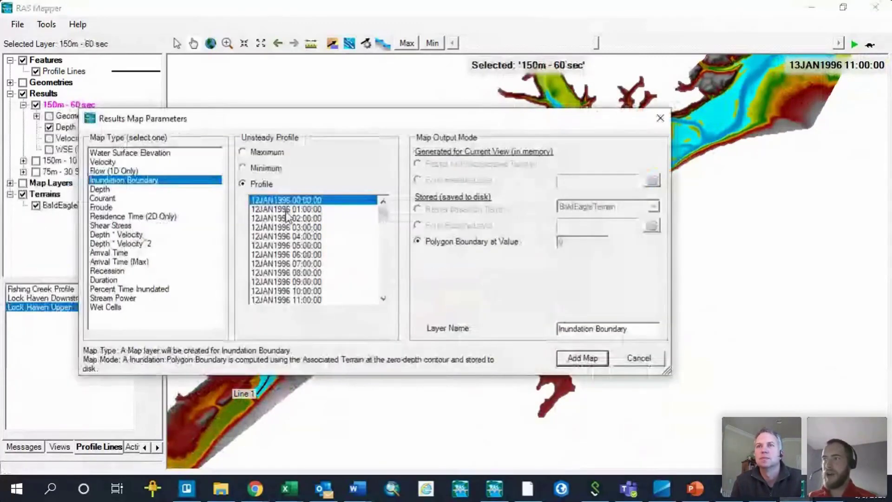
{"action": "left_click", "coordinate": [285, 263]}
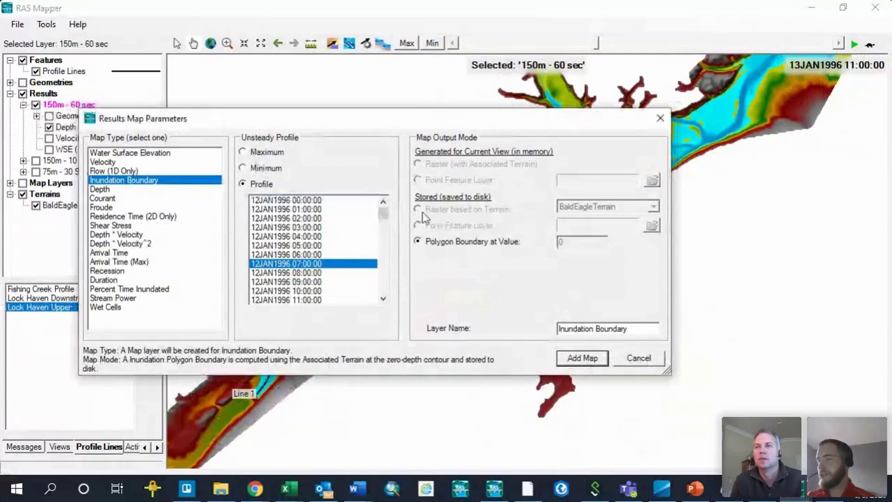
{"action": "left_click", "coordinate": [279, 218]}
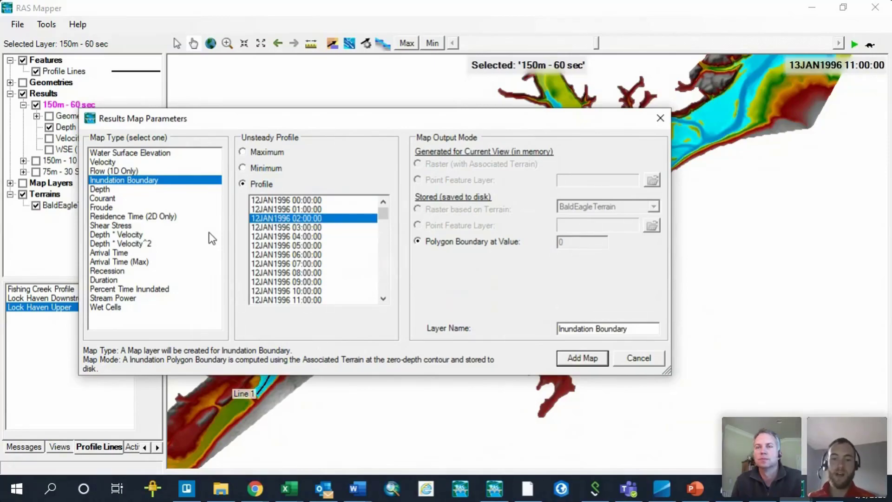
Step: Change the new layer to a Depth map of the Maximum profile, stored as a polygon boundary at value 1, and add it
{"action": "left_click", "coordinate": [111, 189]}
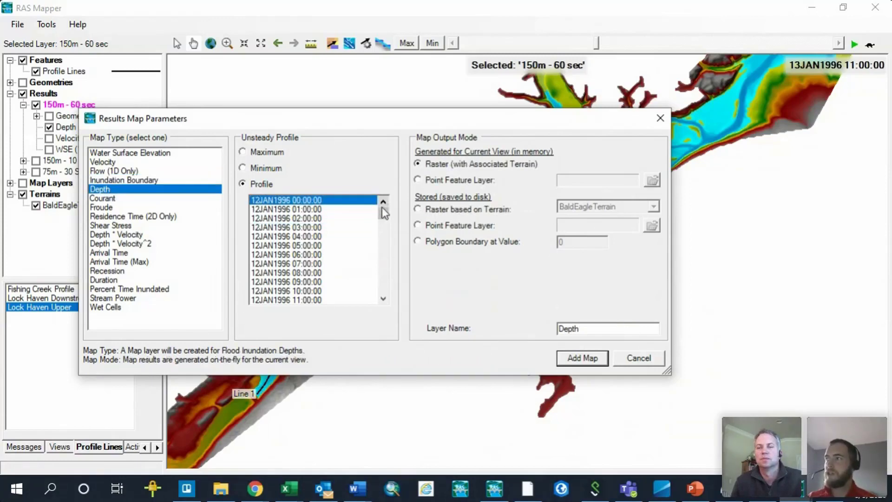
{"action": "scroll", "coordinate": [372, 209], "scroll_direction": "down", "scroll_amount": 9}
{"action": "left_click", "coordinate": [280, 274]}
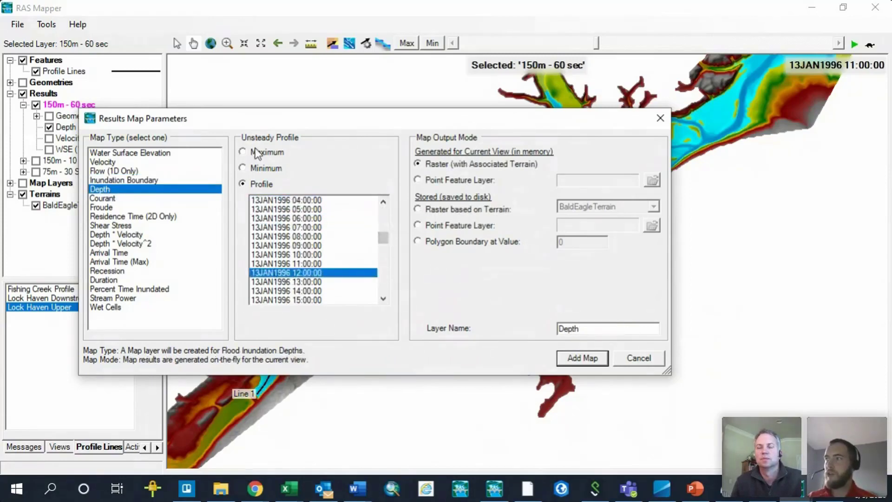
{"action": "left_click", "coordinate": [243, 152]}
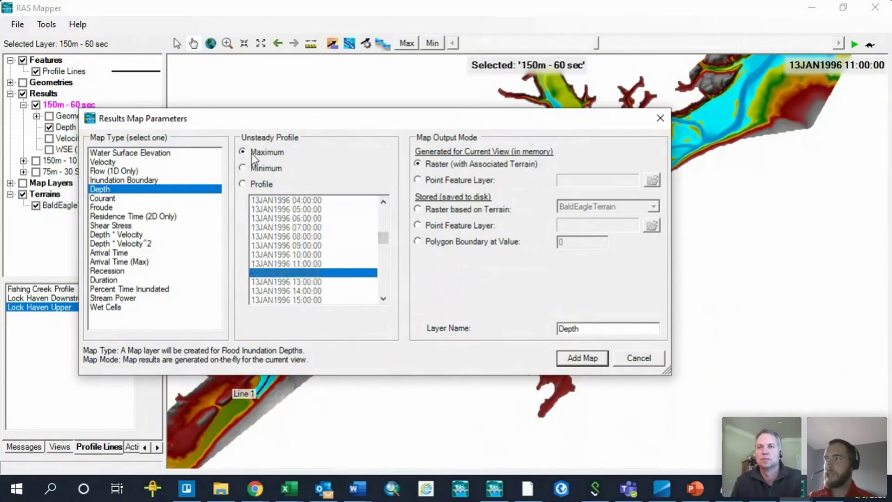
{"action": "left_click", "coordinate": [418, 242]}
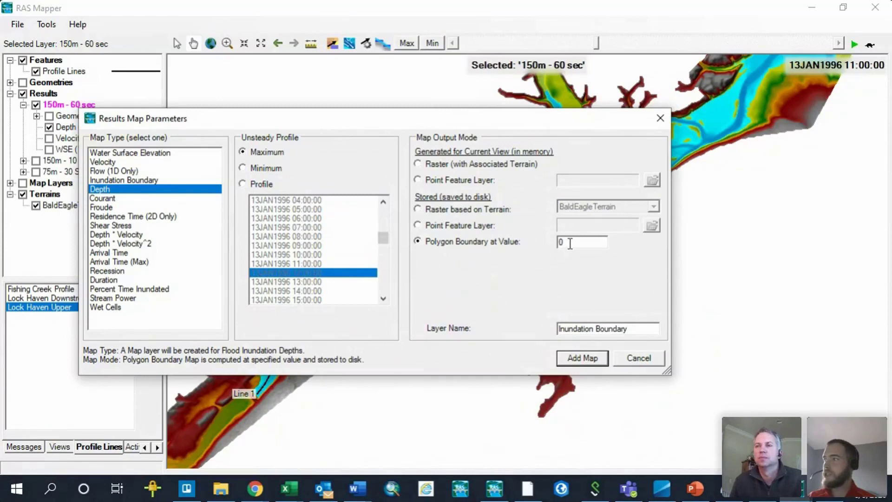
{"action": "double_click", "coordinate": [570, 242]}
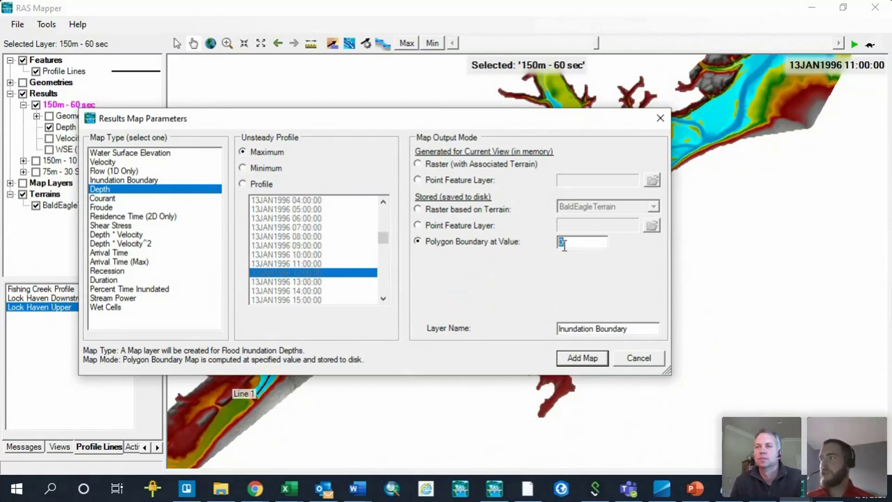
{"action": "type", "text": "1"}
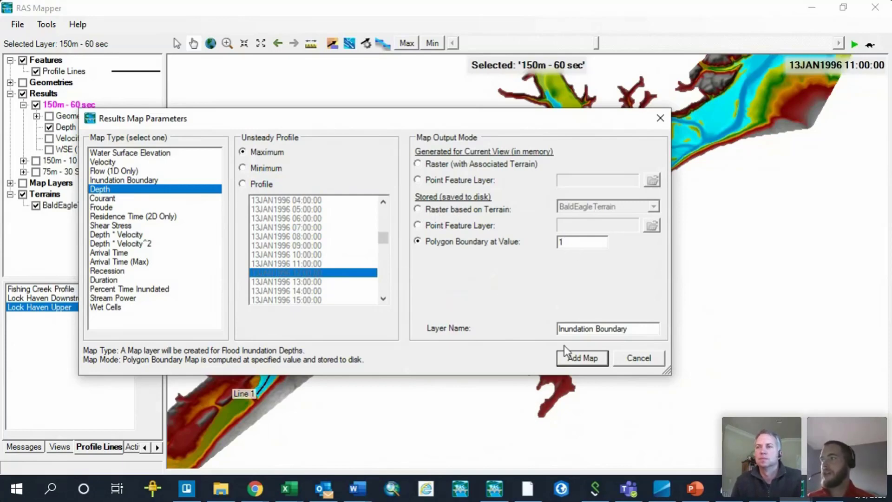
{"action": "left_click", "coordinate": [577, 359]}
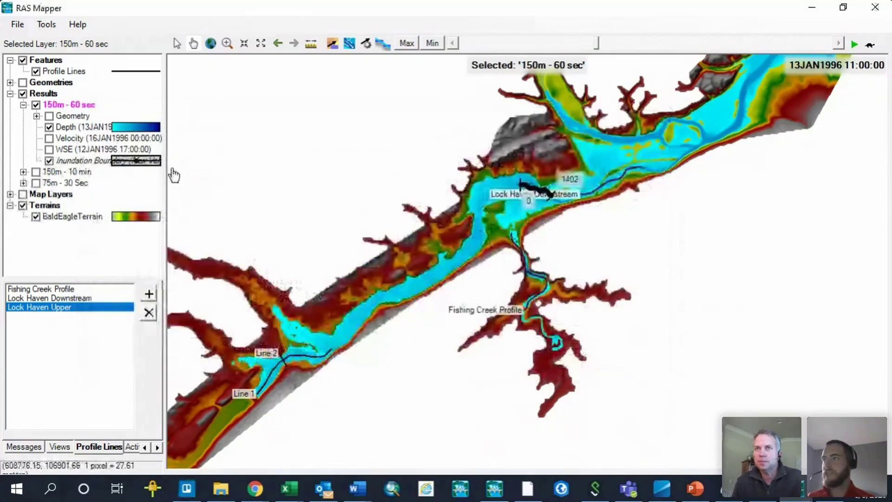
Step: Widen the layer list and compute the stored map for the new Inundation Boundary layer
{"action": "left_click_drag", "start_coordinate": [167, 176], "coordinate": [287, 178]}
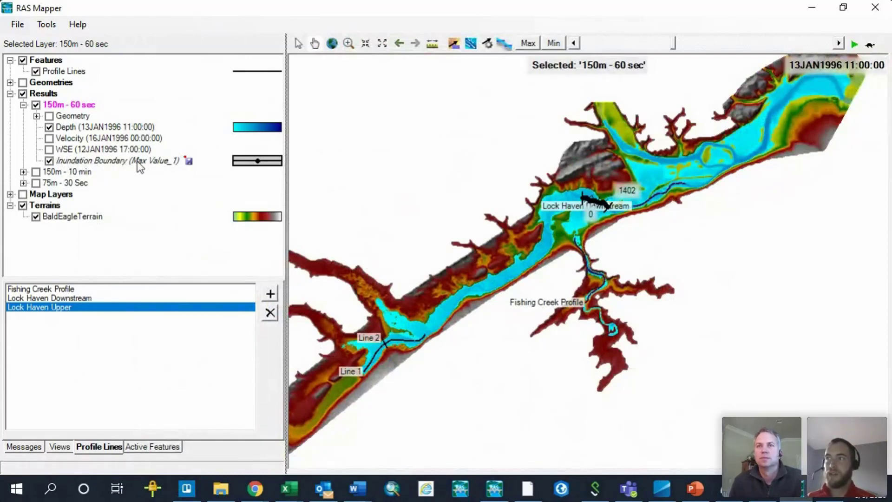
{"action": "right_click", "coordinate": [113, 164]}
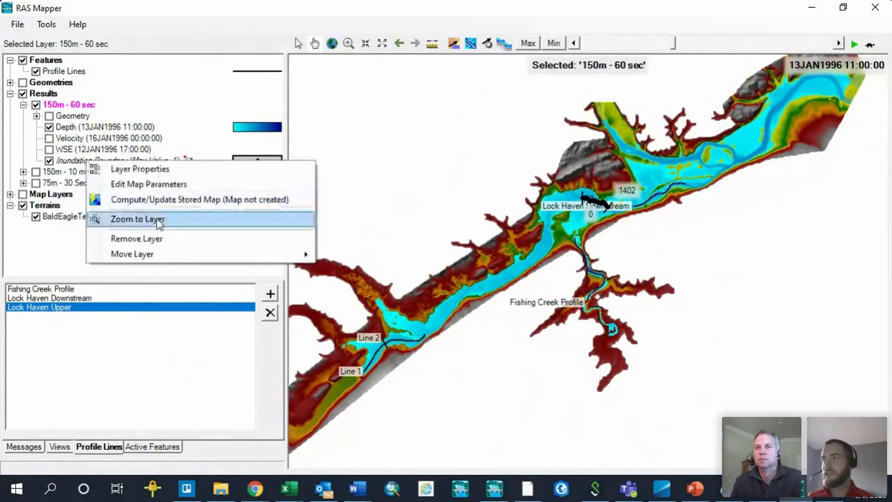
{"action": "left_click", "coordinate": [145, 199]}
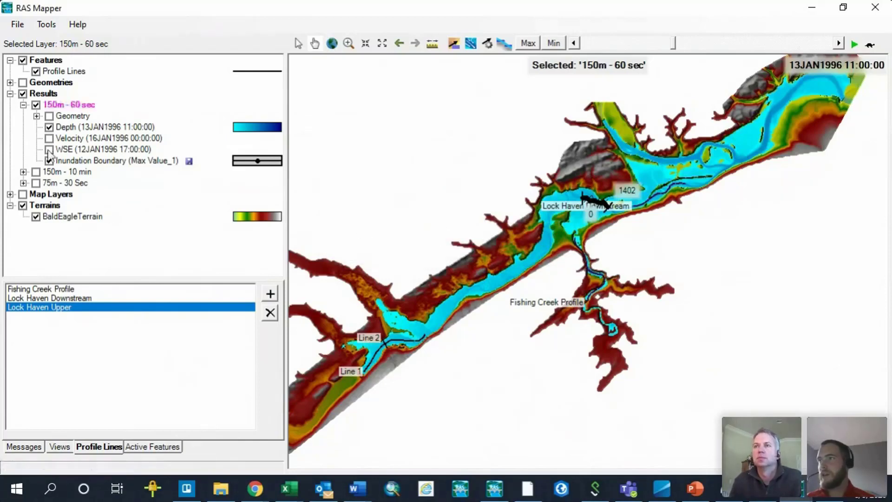
Step: Hide the Depth map and examine the inundation boundary along the river reach northeast of Line 2
{"action": "left_click", "coordinate": [49, 126]}
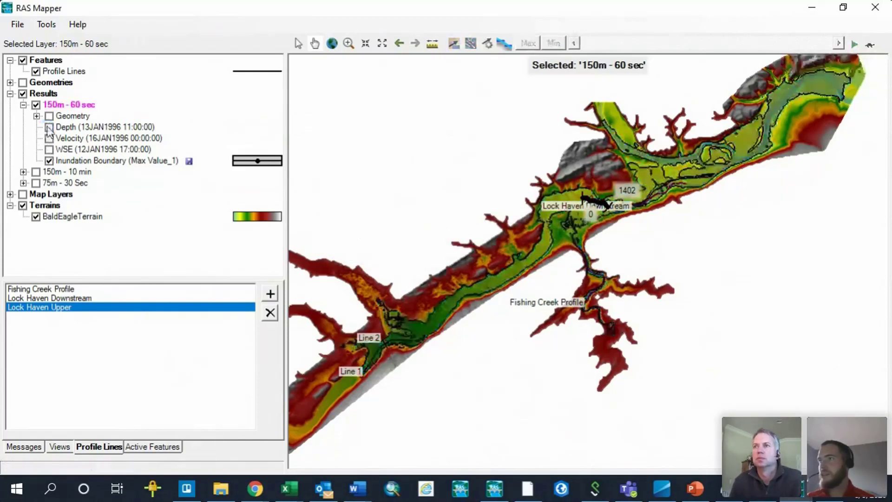
{"action": "scroll", "coordinate": [456, 321], "scroll_direction": "up", "scroll_amount": 2}
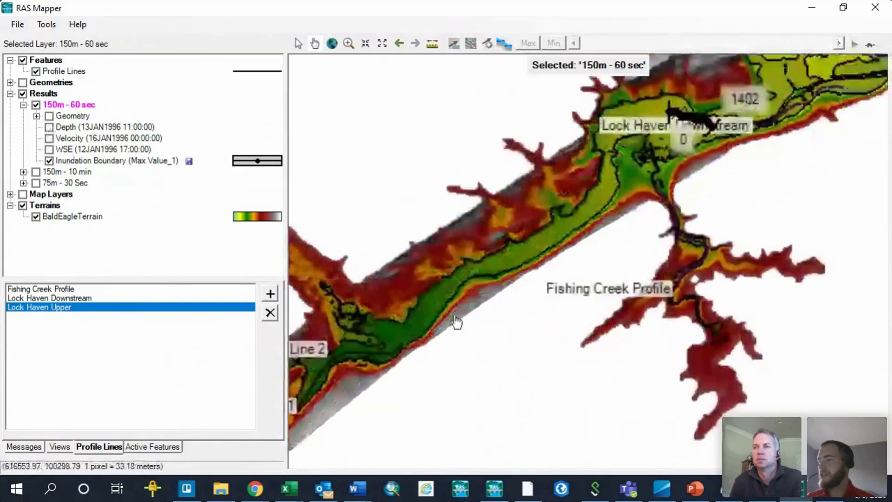
{"action": "scroll", "coordinate": [470, 313], "scroll_direction": "up", "scroll_amount": 4}
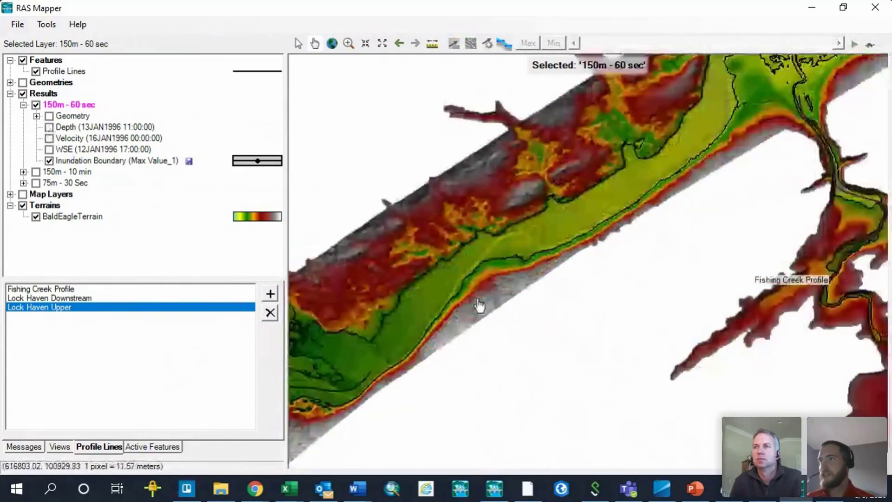
{"action": "left_click_drag", "start_coordinate": [480, 305], "coordinate": [552, 321]}
Step: Show the Depth map at its maximum profile to compare it with the boundary, and hide it again
{"action": "left_click", "coordinate": [55, 126]}
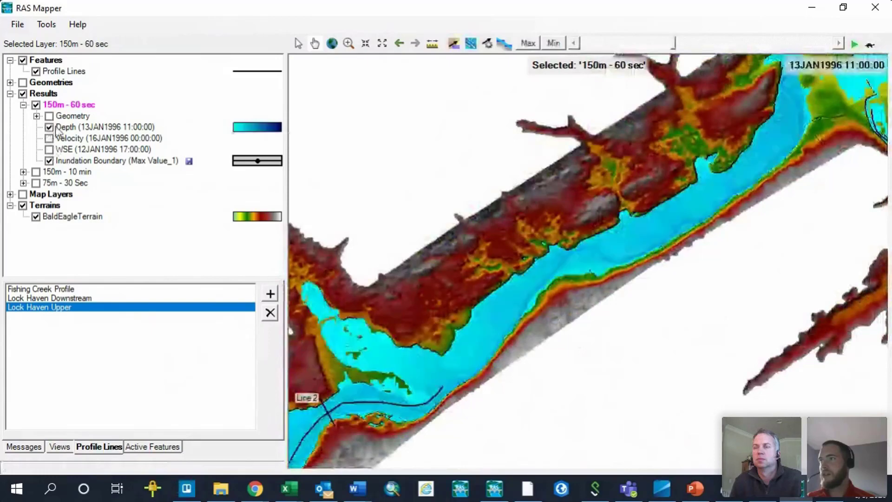
{"action": "left_click", "coordinate": [58, 127]}
{"action": "left_click", "coordinate": [528, 43]}
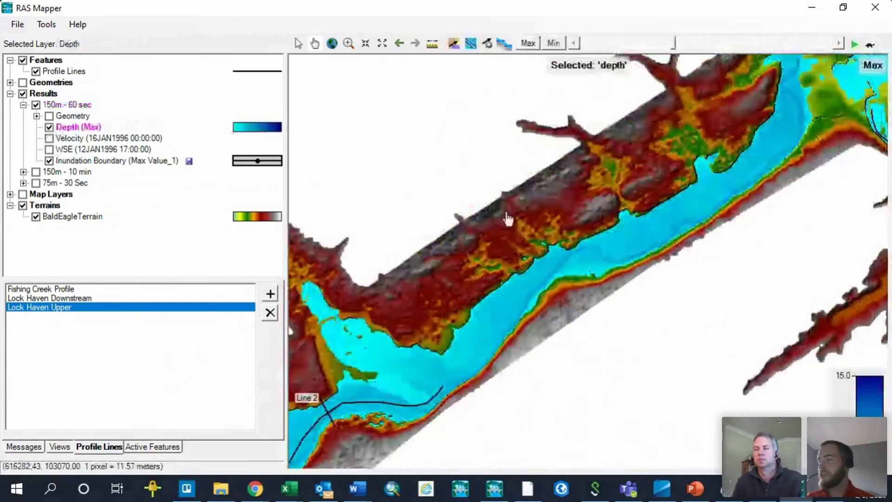
{"action": "left_click", "coordinate": [49, 127]}
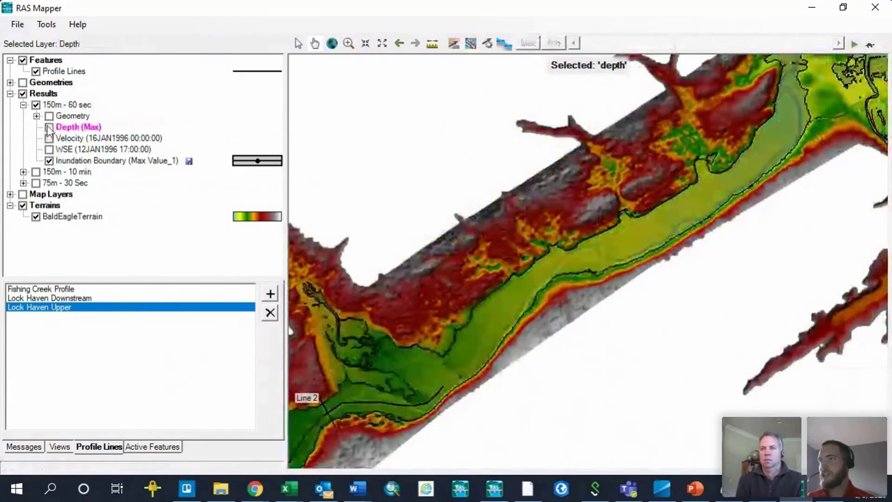
Step: Move the Inundation Boundary layer to the top of the 150m - 60 sec results
{"action": "left_click", "coordinate": [73, 161]}
{"action": "right_click", "coordinate": [73, 161]}
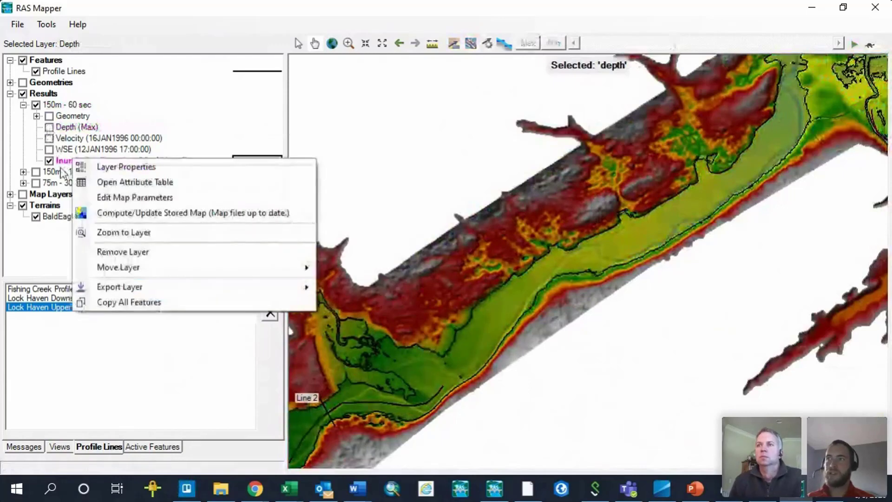
{"action": "left_click", "coordinate": [61, 172]}
{"action": "left_click", "coordinate": [68, 161]}
{"action": "right_click", "coordinate": [68, 161]}
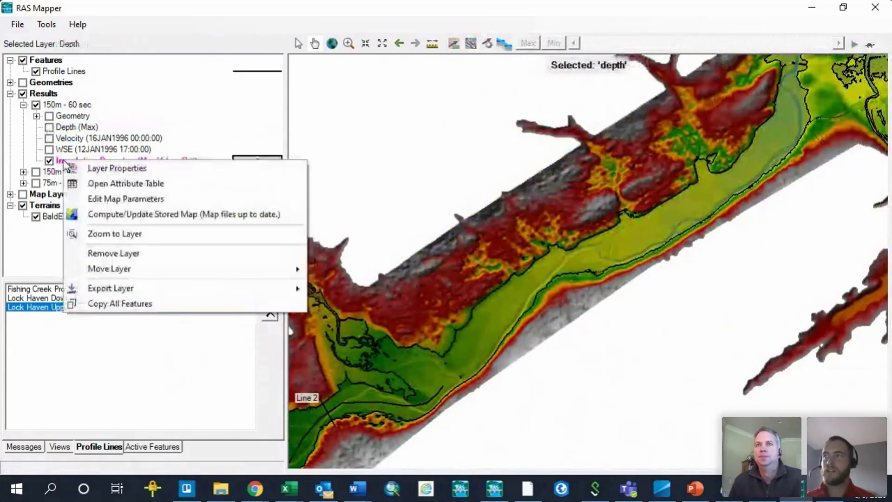
{"action": "mouse_move", "coordinate": [224, 274]}
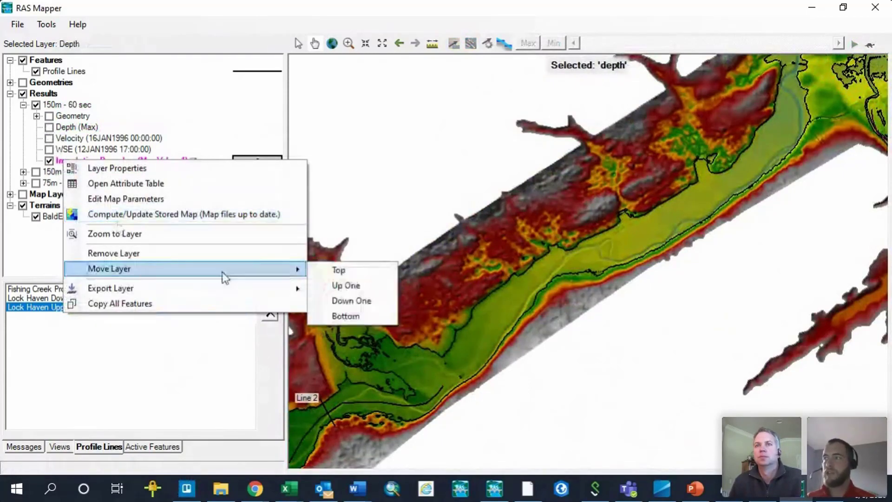
{"action": "left_click", "coordinate": [338, 271]}
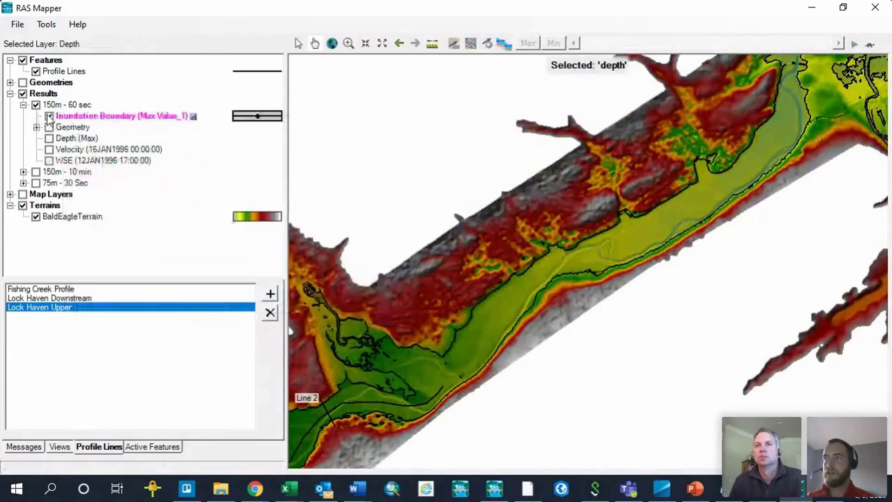
Step: Display the maximum Depth map beneath the inundation boundary and check depths in the shallow areas outside it near Line 2
{"action": "left_click", "coordinate": [49, 138]}
{"action": "left_click_drag", "start_coordinate": [346, 409], "coordinate": [428, 302]}
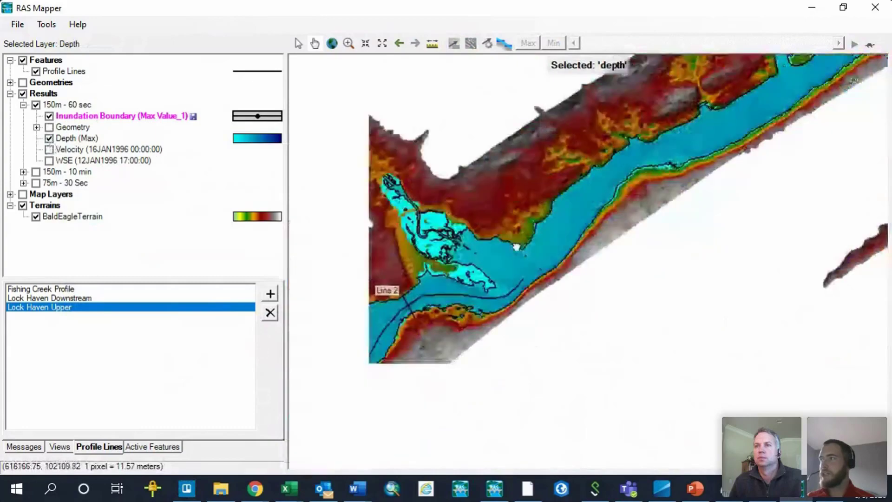
{"action": "scroll", "coordinate": [427, 302], "scroll_direction": "up", "scroll_amount": 1}
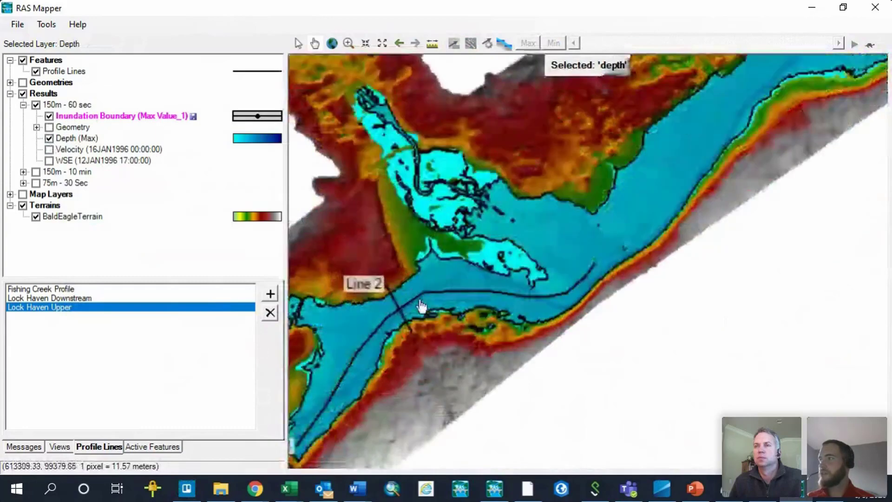
{"action": "scroll", "coordinate": [421, 307], "scroll_direction": "up", "scroll_amount": 1}
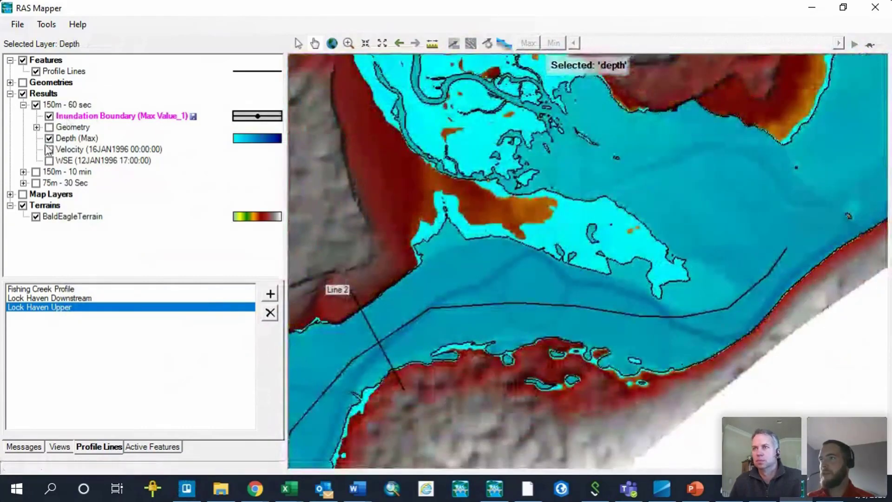
{"action": "left_click", "coordinate": [74, 138]}
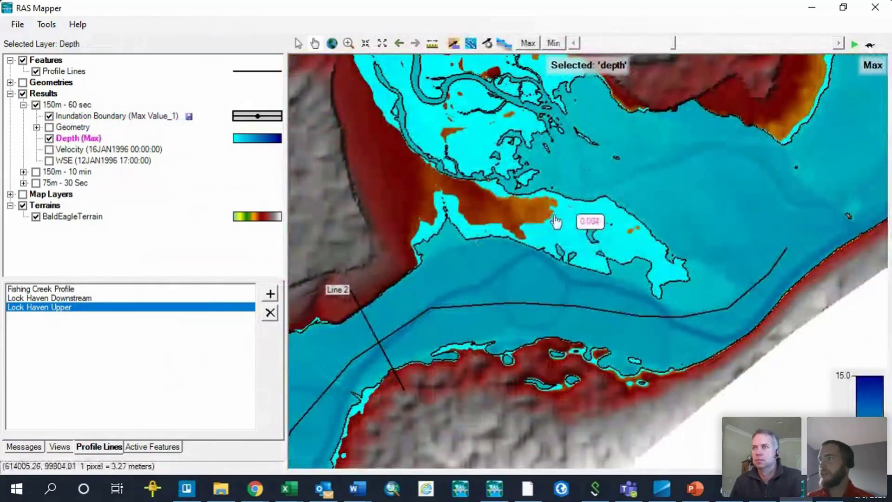
{"action": "left_click_drag", "start_coordinate": [508, 207], "coordinate": [475, 307]}
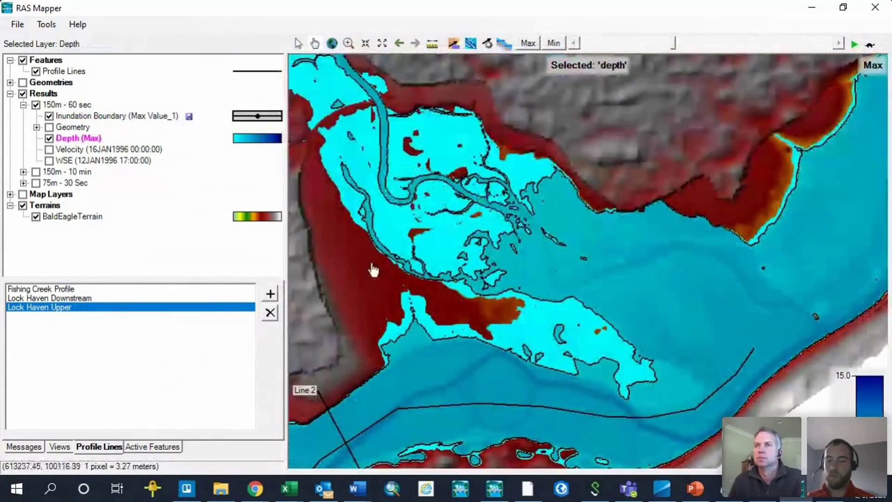
Step: Hide the Inundation Boundary layer, leaving the maximum Depth map displayed around Line 1 and Line 2
{"action": "scroll", "coordinate": [369, 256], "scroll_direction": "down", "scroll_amount": 4}
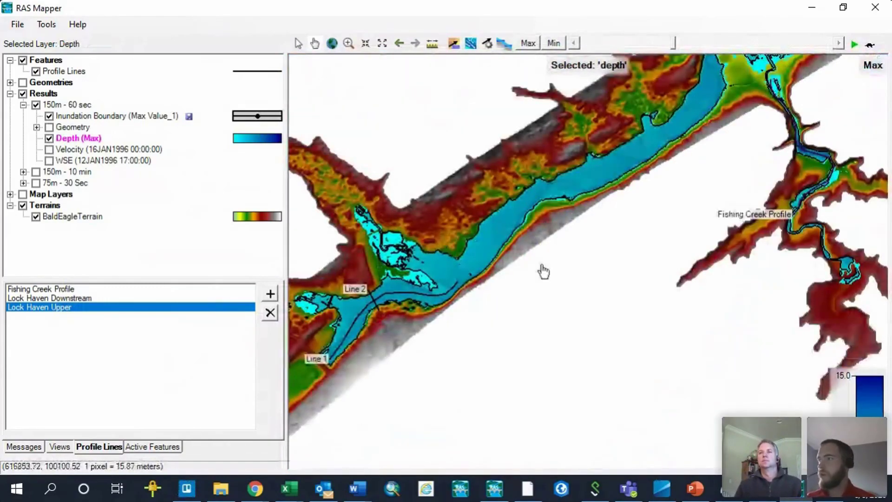
{"action": "left_click_drag", "start_coordinate": [559, 272], "coordinate": [525, 378]}
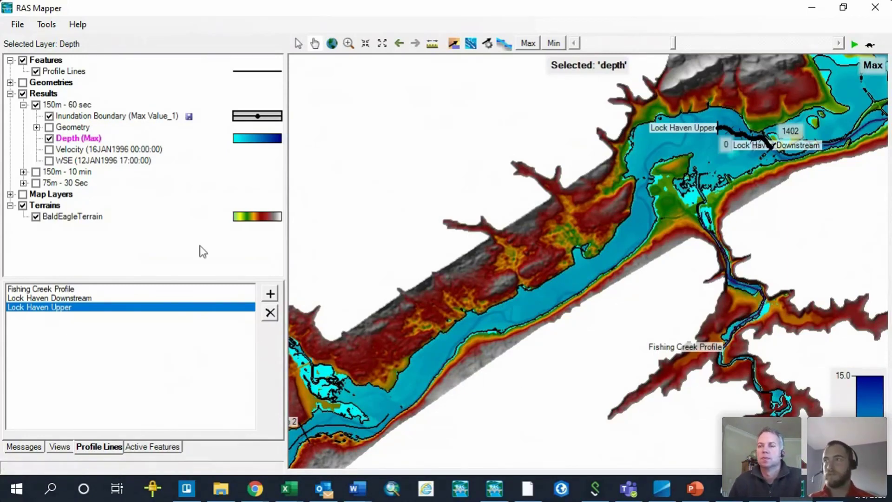
{"action": "left_click", "coordinate": [49, 116]}
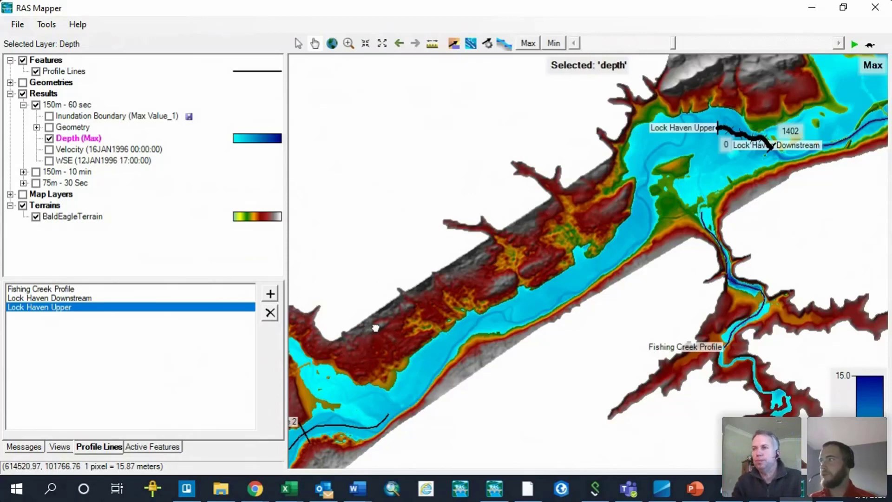
{"action": "left_click_drag", "start_coordinate": [386, 313], "coordinate": [486, 216]}
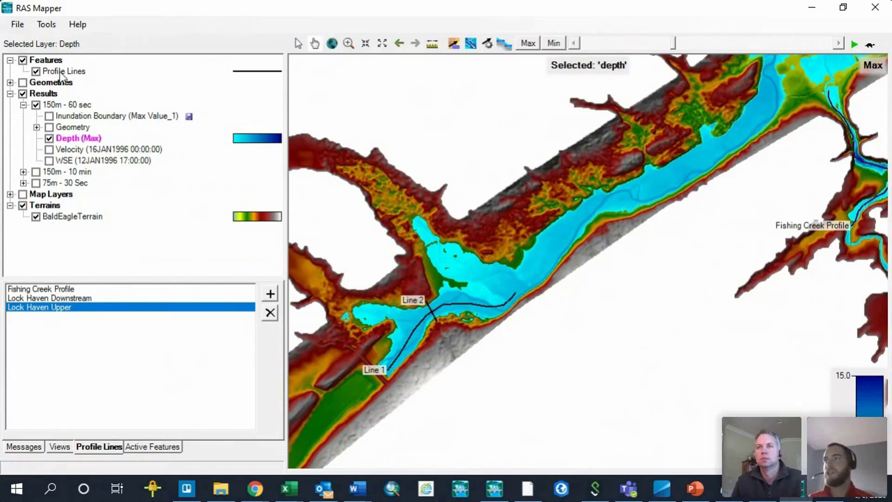
Step: Delete Line 1 from the Profile Lines layer in an edit session and save the edits
{"action": "left_click", "coordinate": [62, 72]}
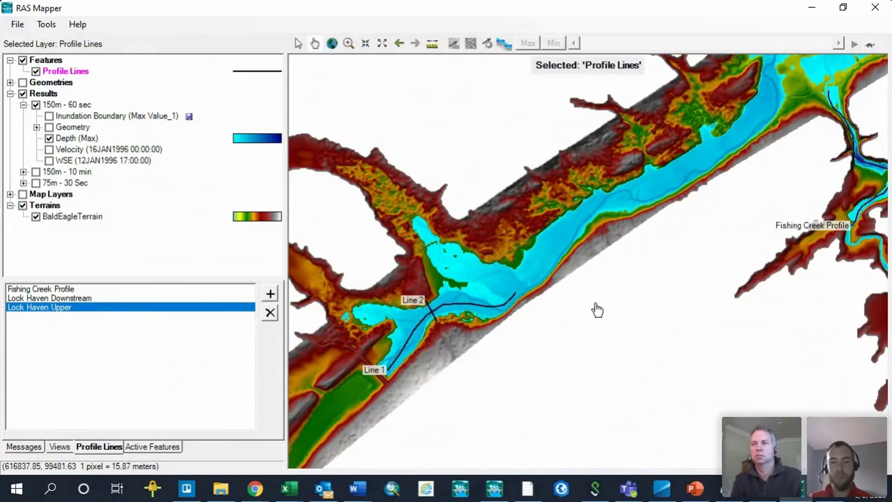
{"action": "left_click_drag", "start_coordinate": [611, 272], "coordinate": [559, 360]}
{"action": "left_click_drag", "start_coordinate": [509, 393], "coordinate": [606, 304]}
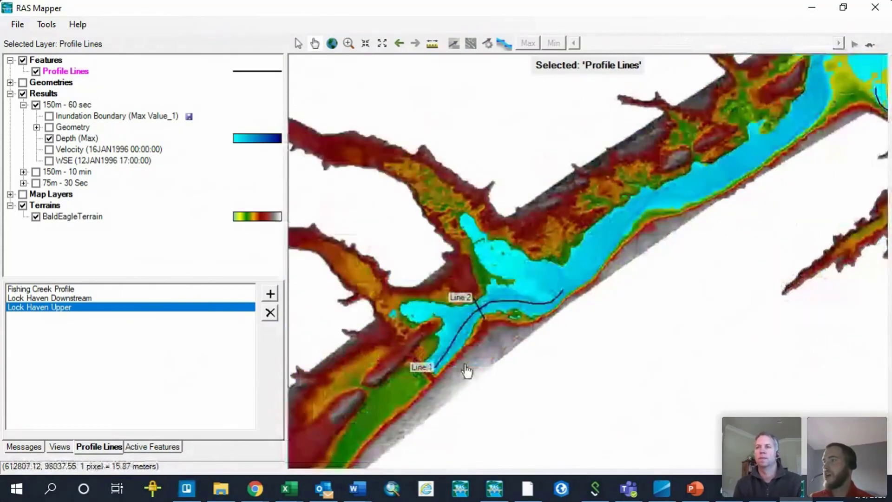
{"action": "scroll", "coordinate": [472, 340], "scroll_direction": "up", "scroll_amount": 3}
{"action": "left_click_drag", "start_coordinate": [472, 341], "coordinate": [523, 337]}
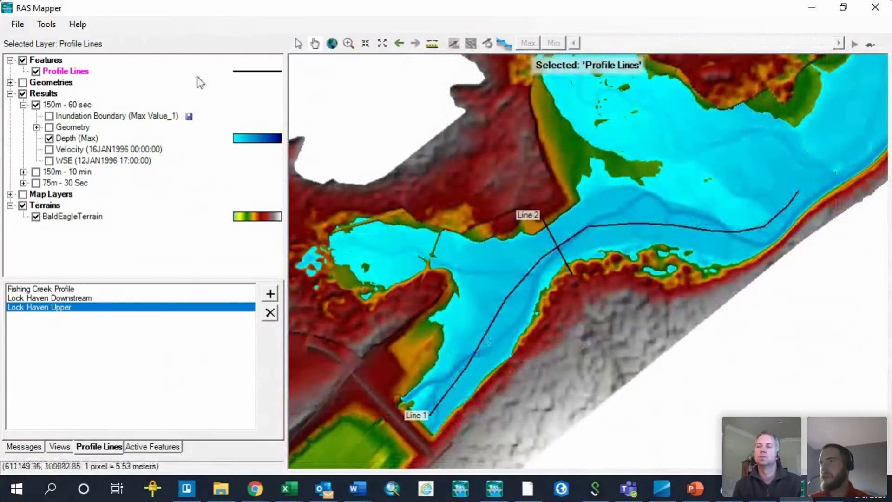
{"action": "right_click", "coordinate": [66, 73]}
{"action": "left_click", "coordinate": [119, 116]}
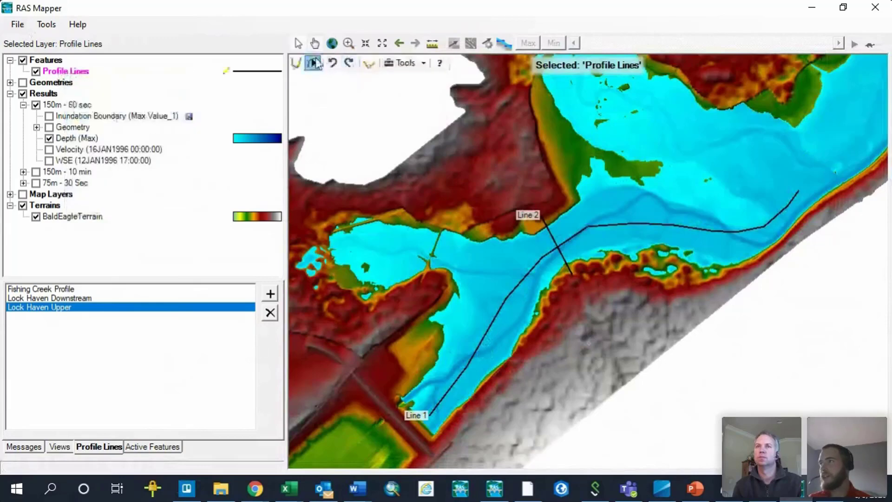
{"action": "left_click", "coordinate": [492, 330]}
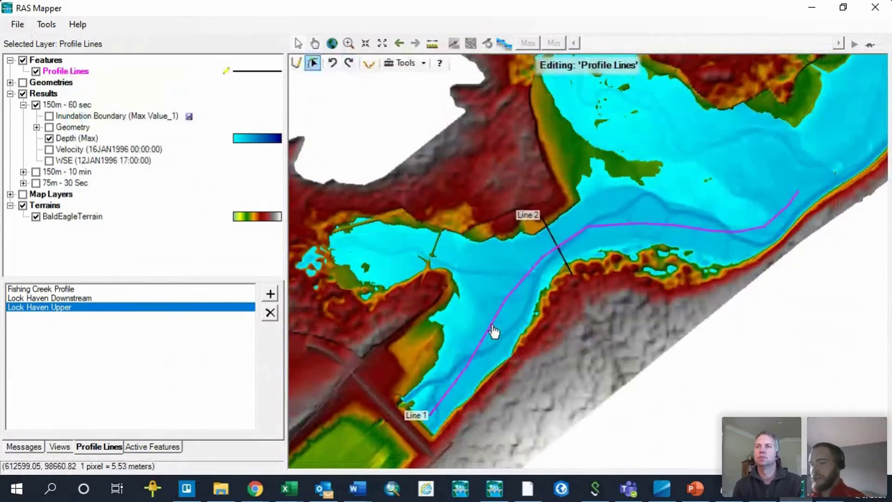
{"action": "key", "text": "Delete"}
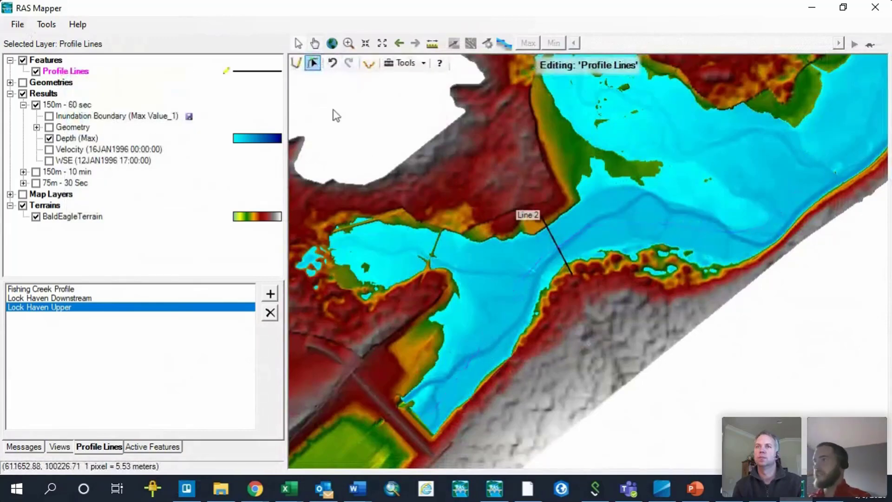
{"action": "right_click", "coordinate": [56, 76]}
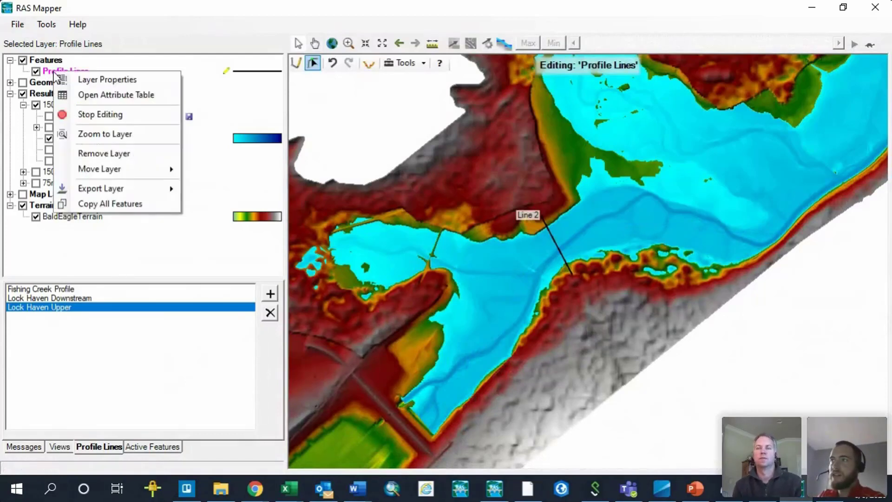
{"action": "left_click", "coordinate": [88, 114]}
{"action": "left_click", "coordinate": [398, 287]}
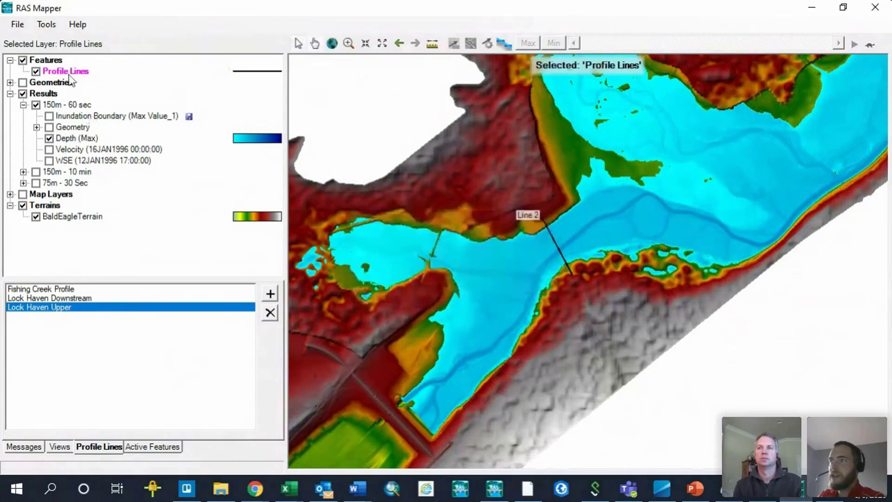
Step: Draw a new profile line named Line 1 along the river channel, from the southwestern edge of the flooded area across Line 2 to the bend beyond
{"action": "right_click", "coordinate": [57, 70]}
{"action": "left_click", "coordinate": [97, 115]}
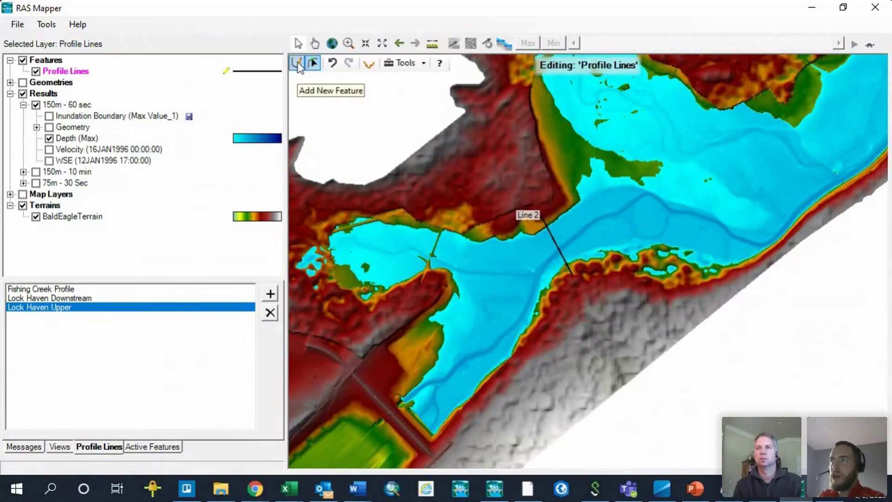
{"action": "left_click", "coordinate": [298, 64]}
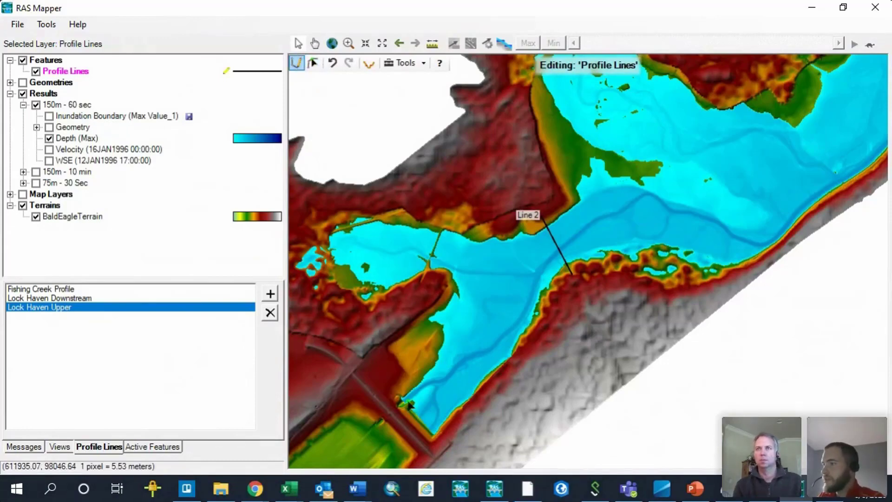
{"action": "left_click", "coordinate": [425, 412]}
{"action": "left_click", "coordinate": [437, 393]}
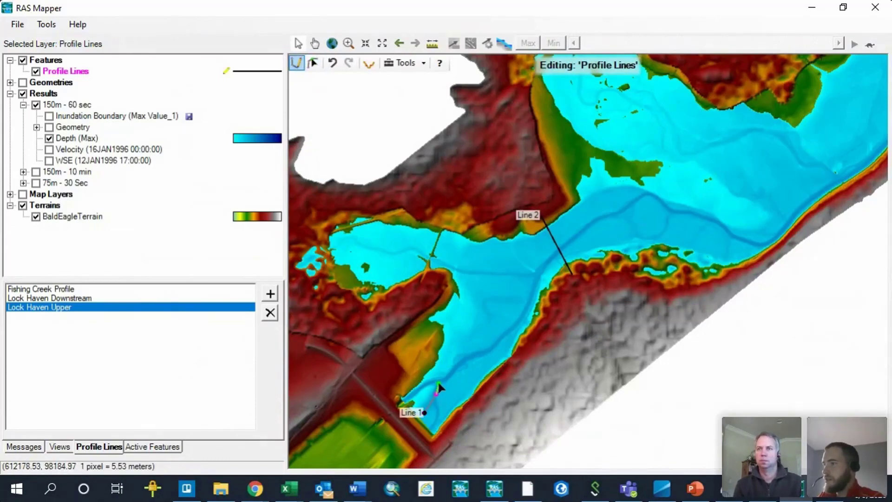
{"action": "left_click", "coordinate": [439, 383]}
{"action": "left_click", "coordinate": [448, 378]}
{"action": "left_click", "coordinate": [457, 368]}
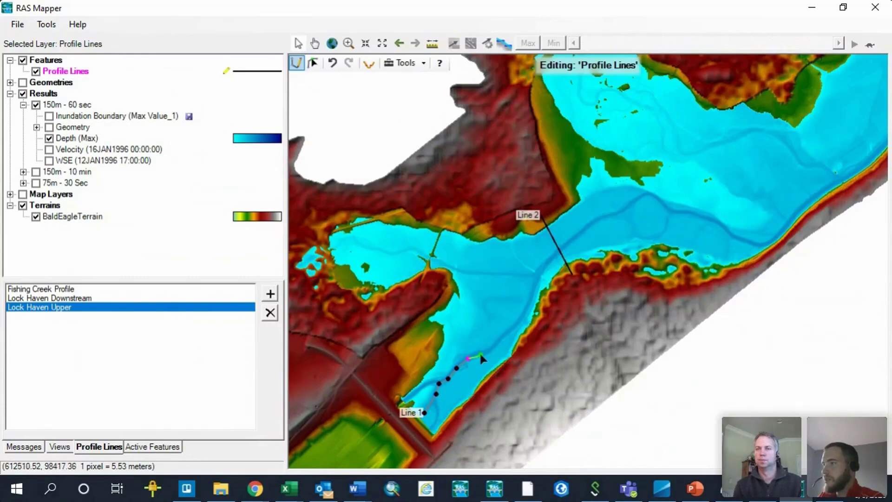
{"action": "left_click", "coordinate": [469, 358]}
{"action": "left_click", "coordinate": [486, 352]}
{"action": "left_click", "coordinate": [498, 343]}
{"action": "left_click", "coordinate": [509, 331]}
{"action": "left_click", "coordinate": [527, 311]}
{"action": "left_click", "coordinate": [535, 284]}
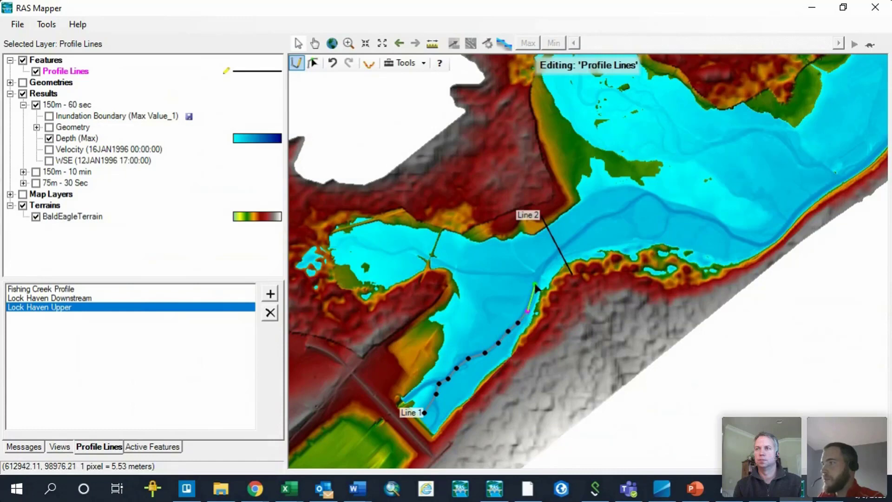
{"action": "left_click", "coordinate": [539, 269]}
{"action": "left_click", "coordinate": [565, 244]}
{"action": "left_click", "coordinate": [580, 233]}
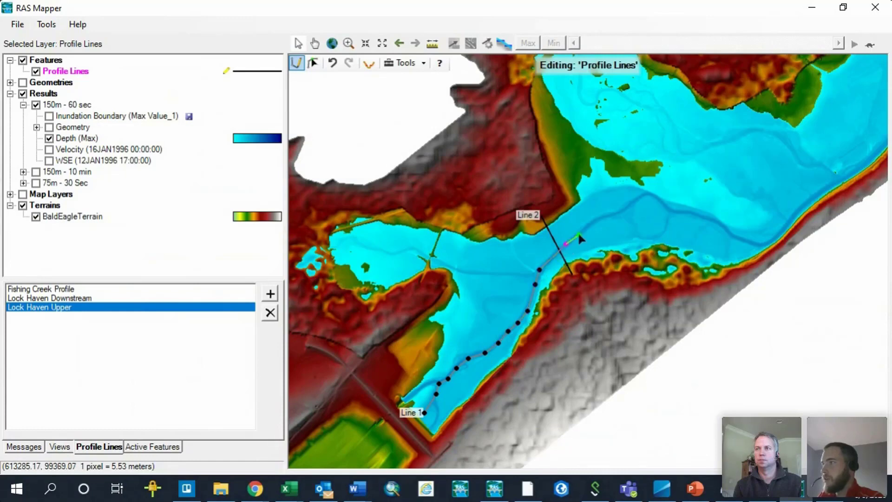
{"action": "left_click", "coordinate": [592, 224]}
{"action": "left_click", "coordinate": [604, 217]}
{"action": "left_click", "coordinate": [613, 212]}
{"action": "left_click", "coordinate": [622, 211]}
{"action": "left_click", "coordinate": [634, 202]}
{"action": "left_click", "coordinate": [640, 199]}
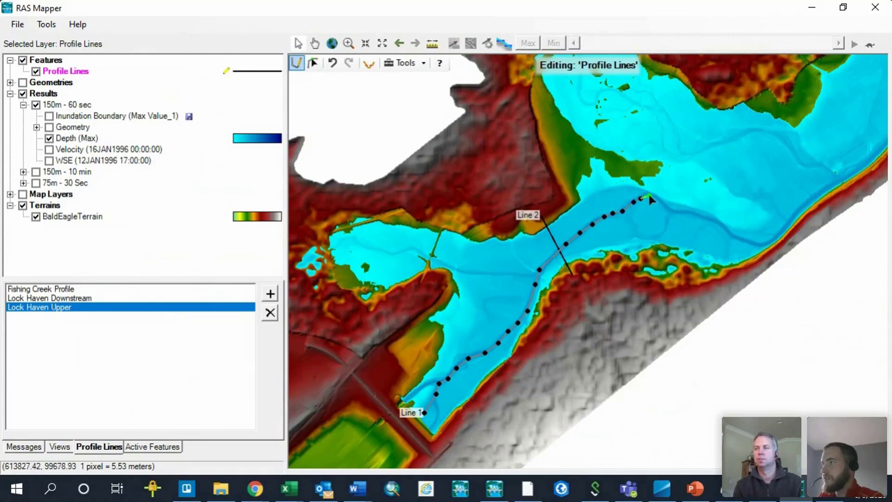
{"action": "left_click", "coordinate": [647, 196]}
{"action": "double_click", "coordinate": [655, 197]}
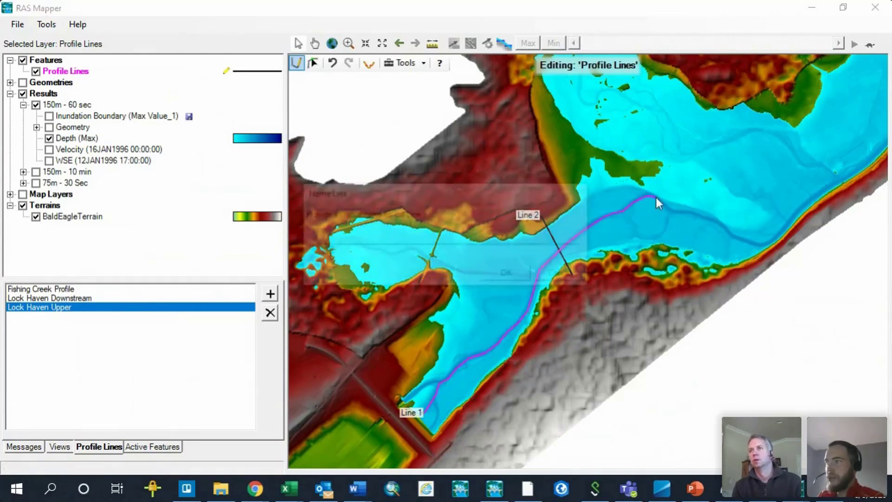
{"action": "left_click", "coordinate": [504, 272]}
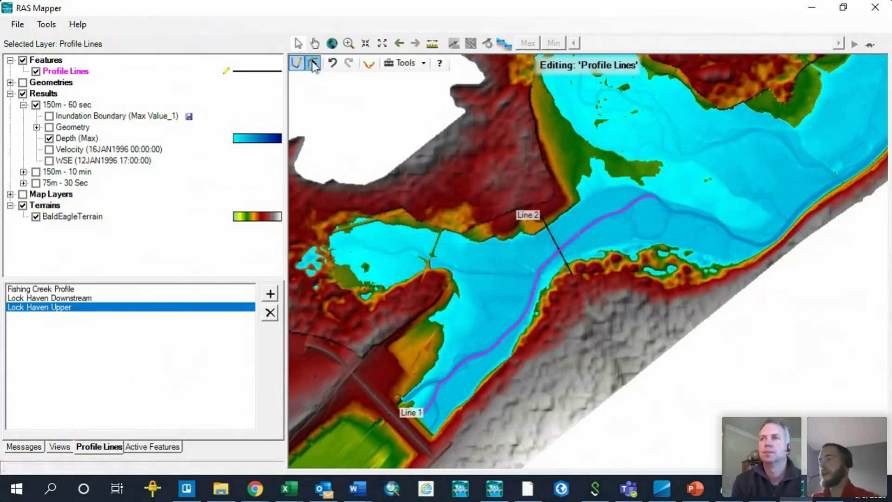
Step: Stop editing the Profile Lines layer and save the new line
{"action": "left_click", "coordinate": [314, 66]}
{"action": "right_click", "coordinate": [55, 72]}
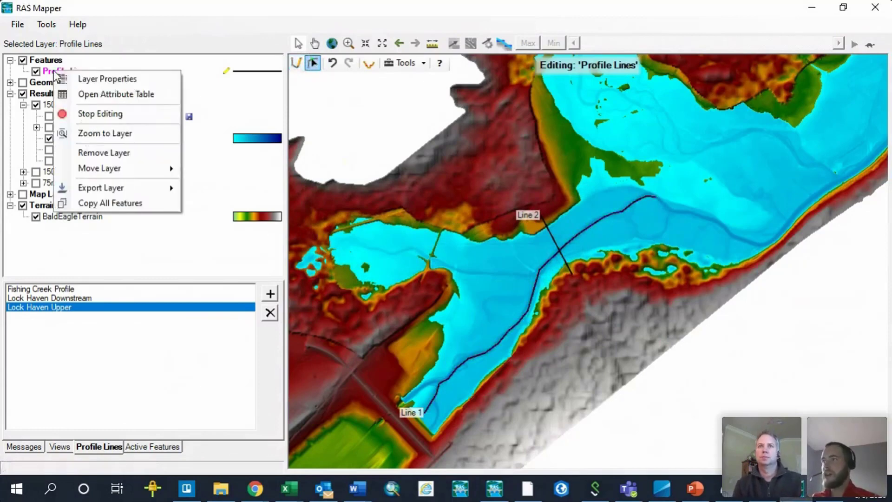
{"action": "left_click", "coordinate": [100, 113]}
{"action": "left_click", "coordinate": [395, 286]}
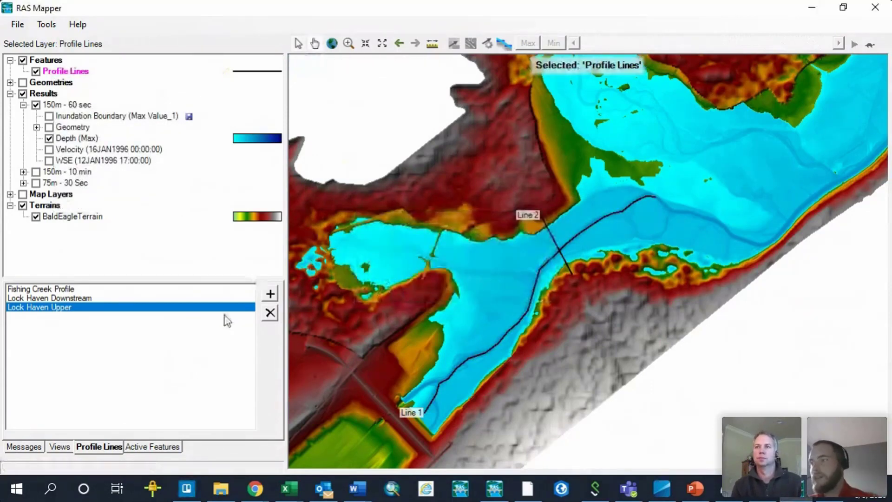
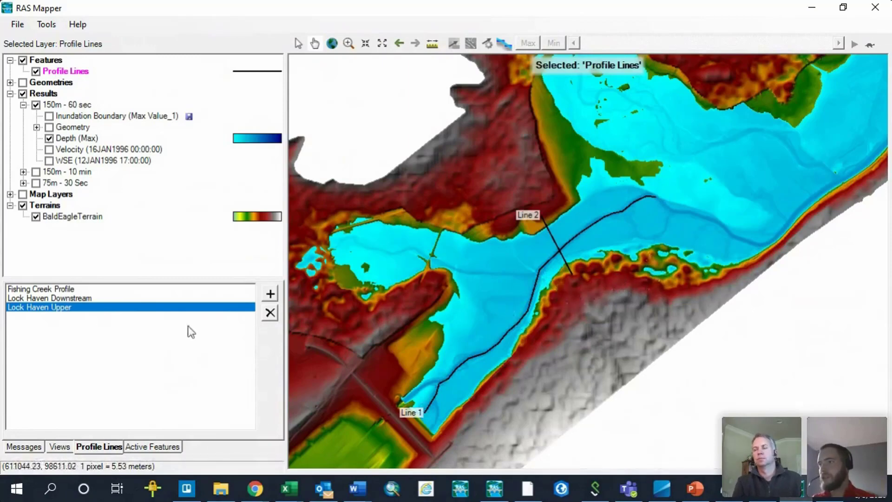
Step: Hide the Depth map and check which plot options Line 1 offers without any result map displayed
{"action": "left_click", "coordinate": [49, 138]}
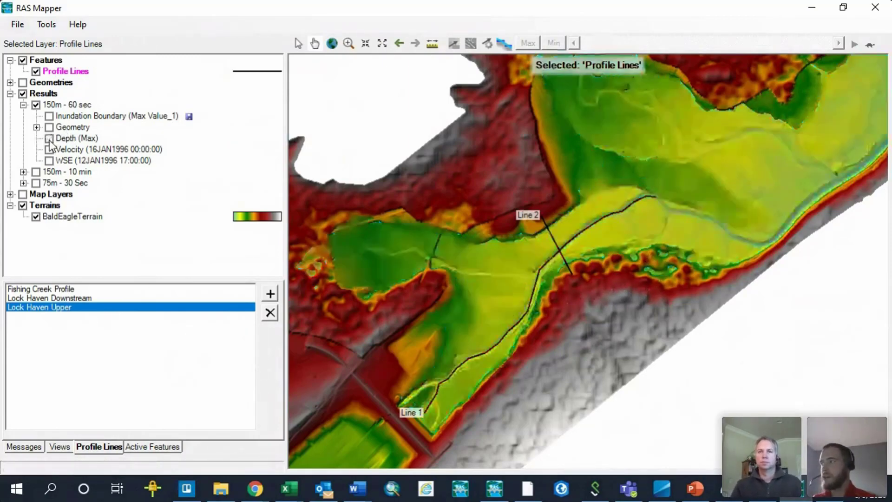
{"action": "right_click", "coordinate": [522, 327]}
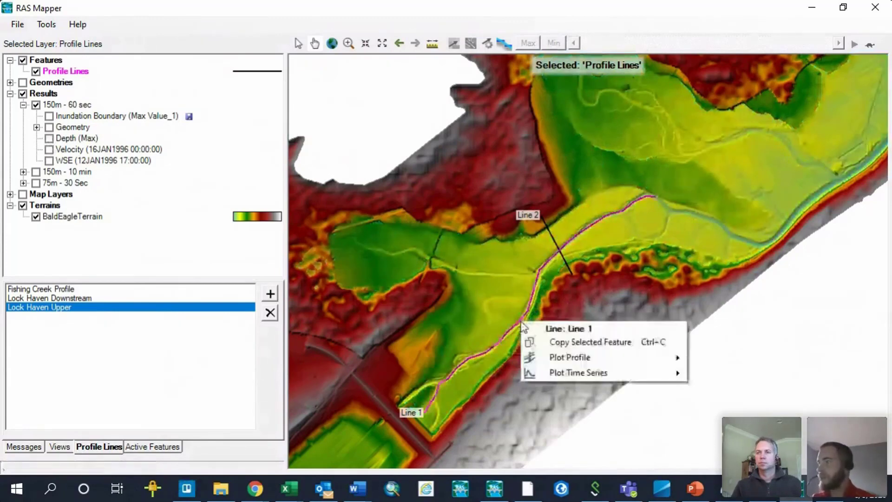
{"action": "mouse_move", "coordinate": [577, 362]}
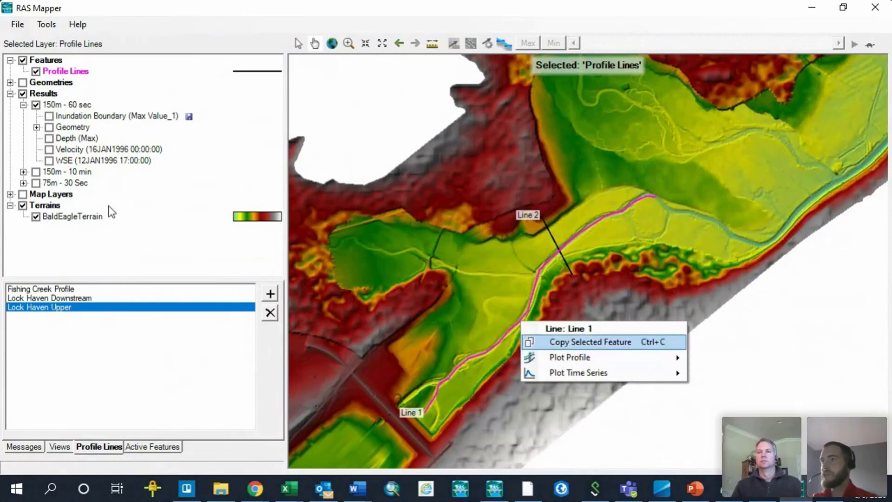
Step: Display the maximum Depth map again and plot the depth profile along Line 1
{"action": "left_click", "coordinate": [49, 138]}
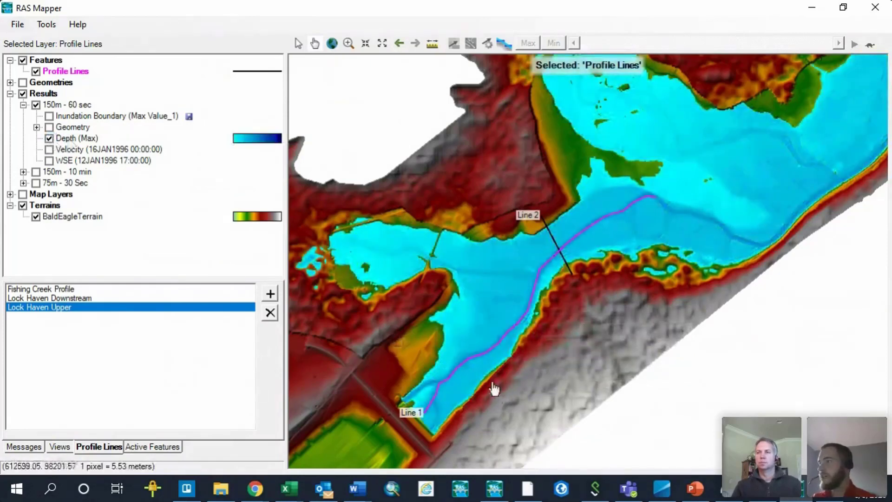
{"action": "right_click", "coordinate": [486, 357]}
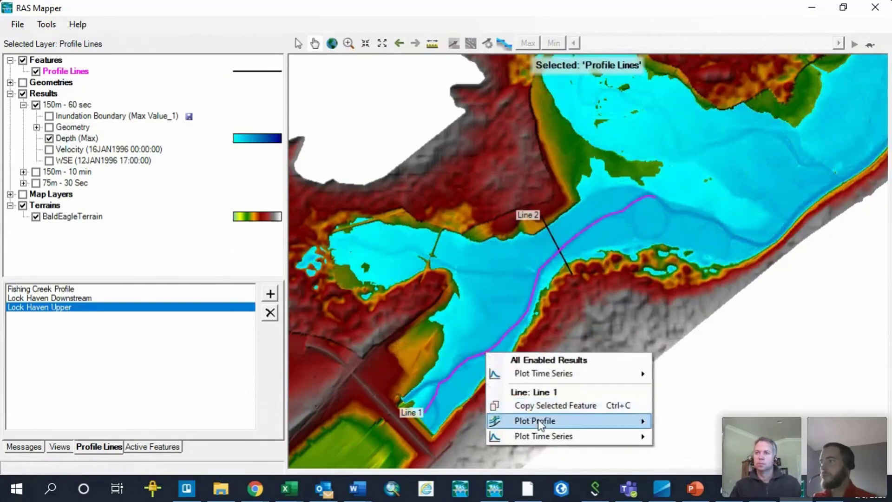
{"action": "mouse_move", "coordinate": [549, 420]}
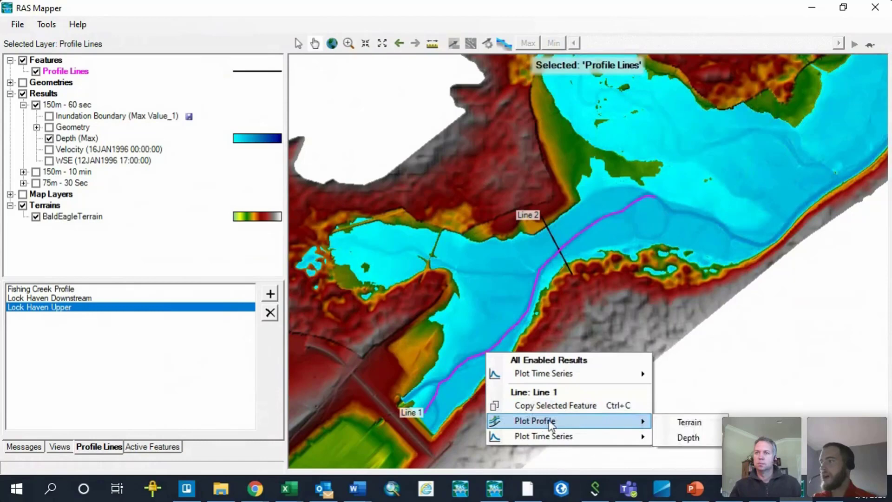
{"action": "left_click", "coordinate": [696, 436]}
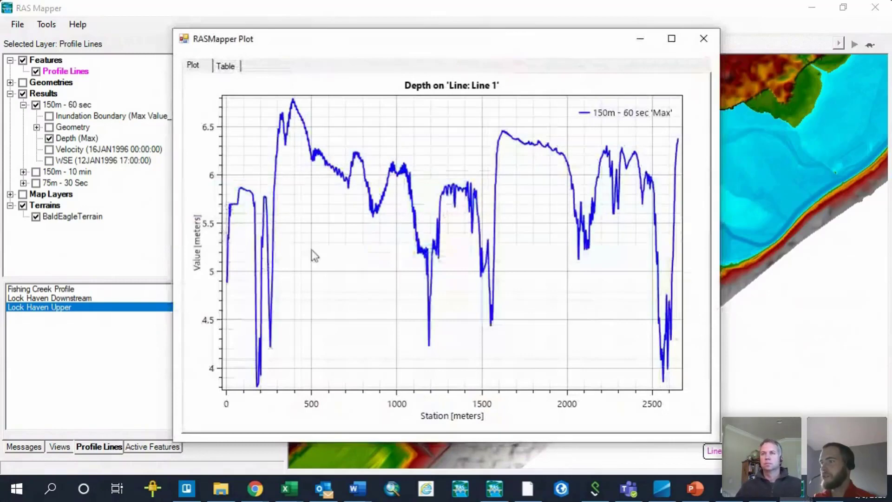
Step: Read depths at a low point and near the peak of the Line 1 depth profile, and close the plot
{"action": "mouse_move", "coordinate": [260, 378]}
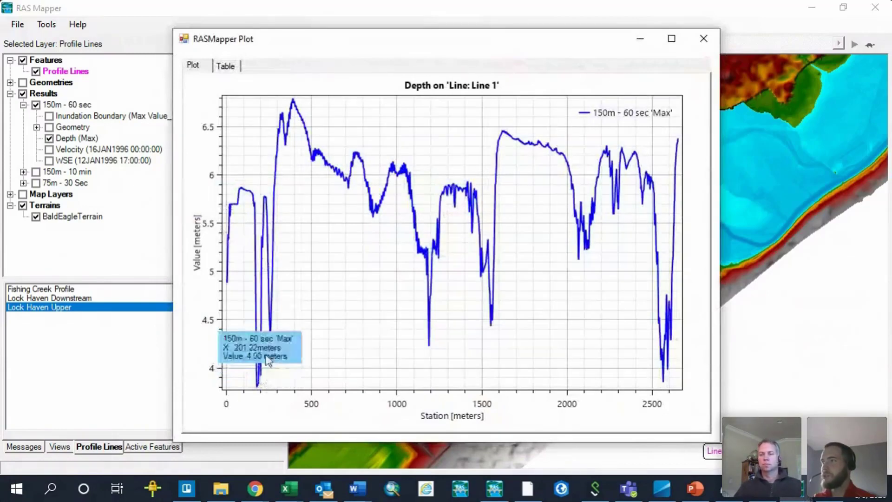
{"action": "mouse_move", "coordinate": [302, 116]}
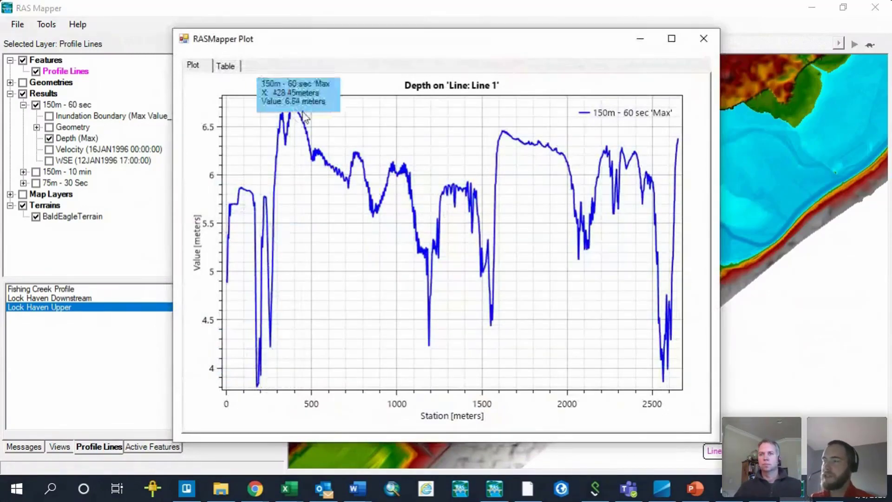
{"action": "left_click", "coordinate": [704, 37]}
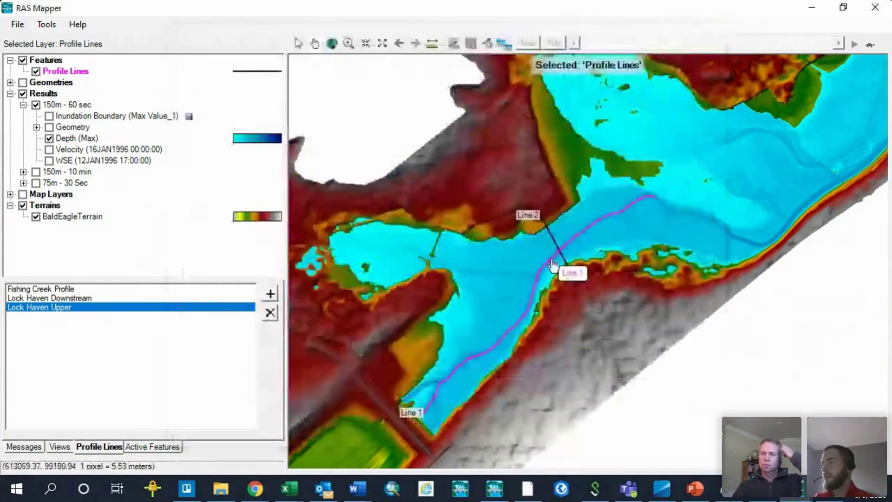
Step: Display the WSE map of the 150m - 60 sec results at its maximum profile
{"action": "left_click", "coordinate": [49, 161]}
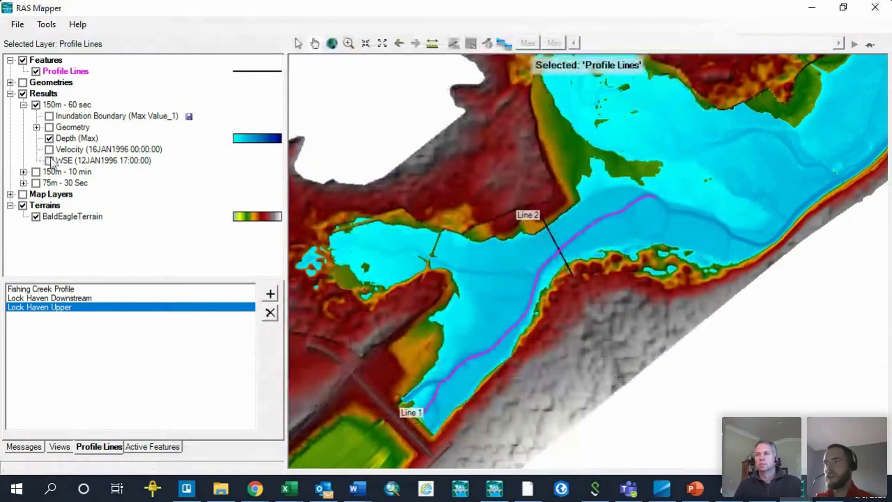
{"action": "left_click", "coordinate": [58, 163]}
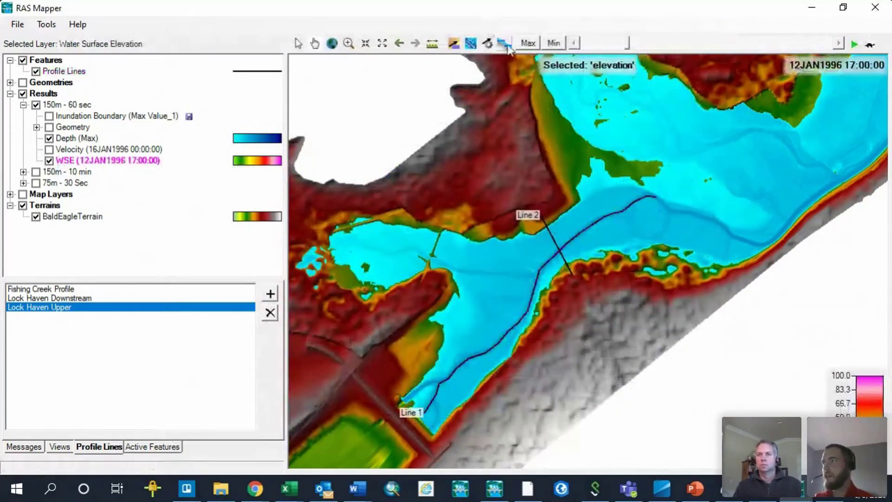
{"action": "left_click", "coordinate": [528, 43]}
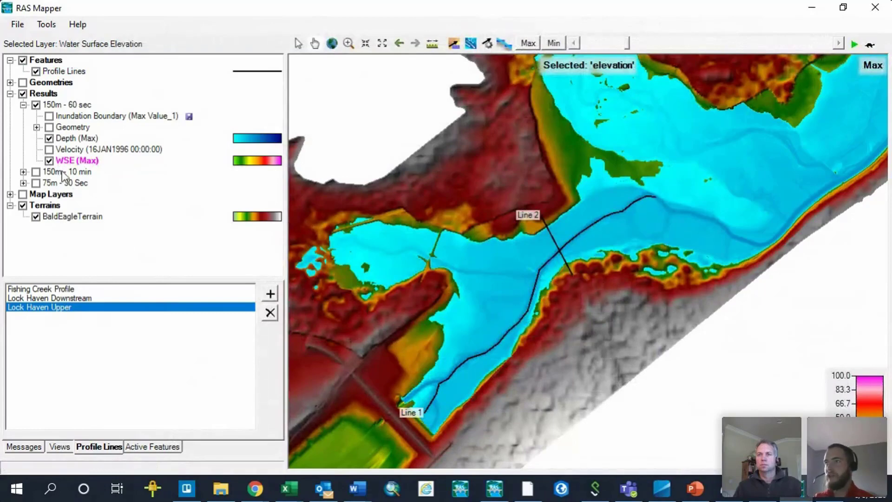
Step: Plot the WSE profile along Line 1 against the terrain, and close the plot after viewing it
{"action": "left_click", "coordinate": [52, 71]}
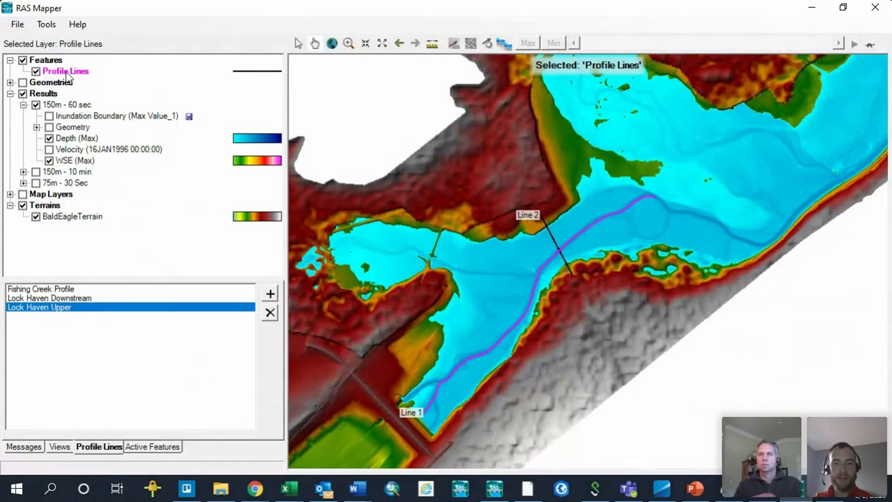
{"action": "right_click", "coordinate": [549, 265]}
{"action": "mouse_move", "coordinate": [670, 336]}
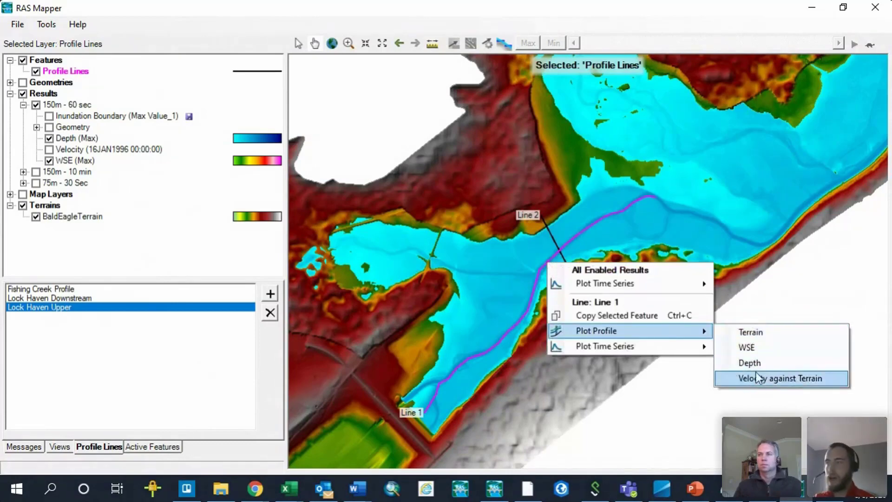
{"action": "left_click", "coordinate": [757, 350]}
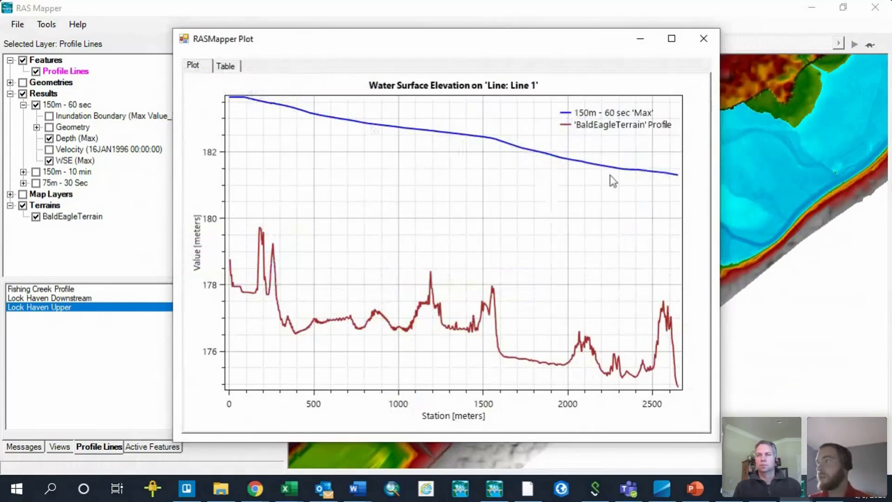
{"action": "left_click", "coordinate": [704, 41]}
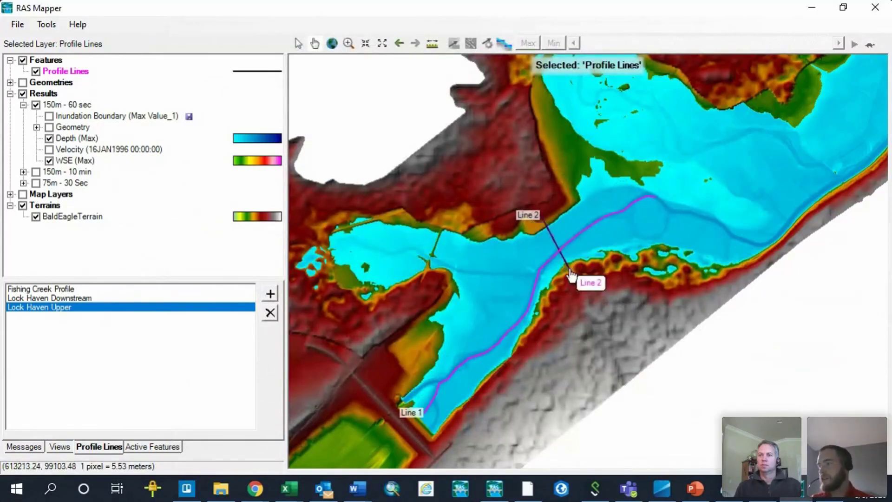
Step: Plot the depth profile along Line 2, read depths across the section, and close the plot
{"action": "right_click", "coordinate": [555, 241]}
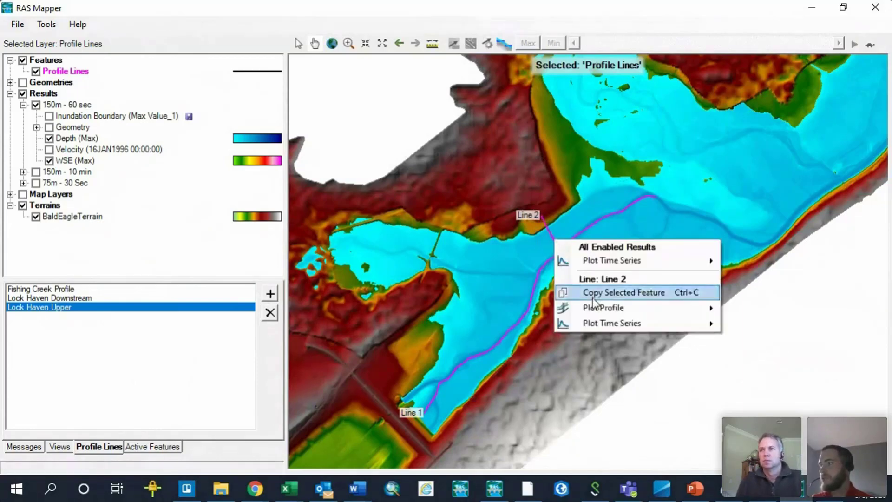
{"action": "mouse_move", "coordinate": [604, 308]}
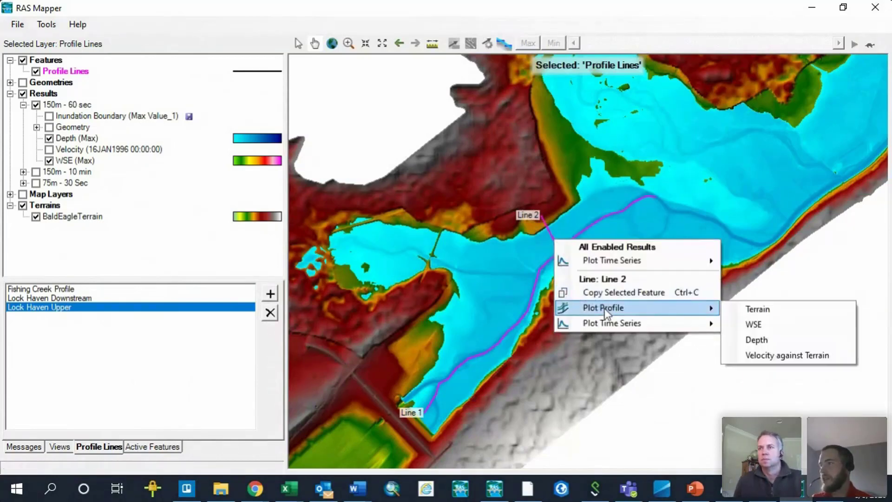
{"action": "left_click", "coordinate": [757, 341]}
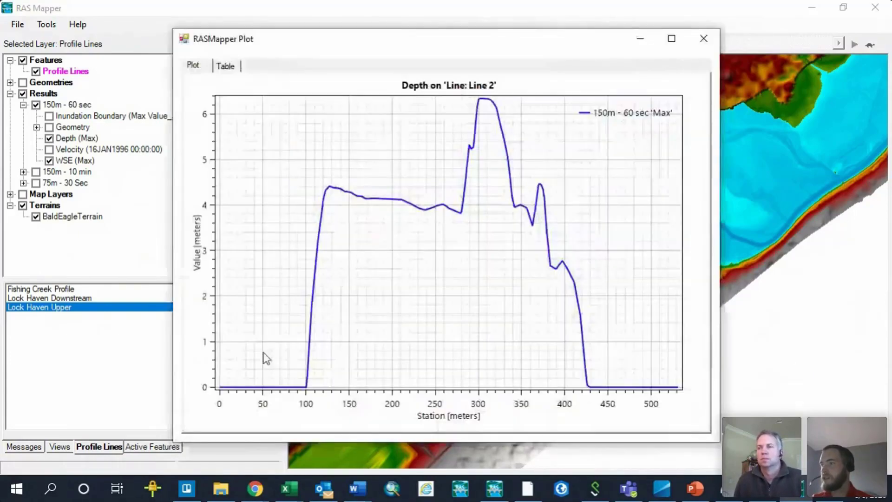
{"action": "mouse_move", "coordinate": [225, 392]}
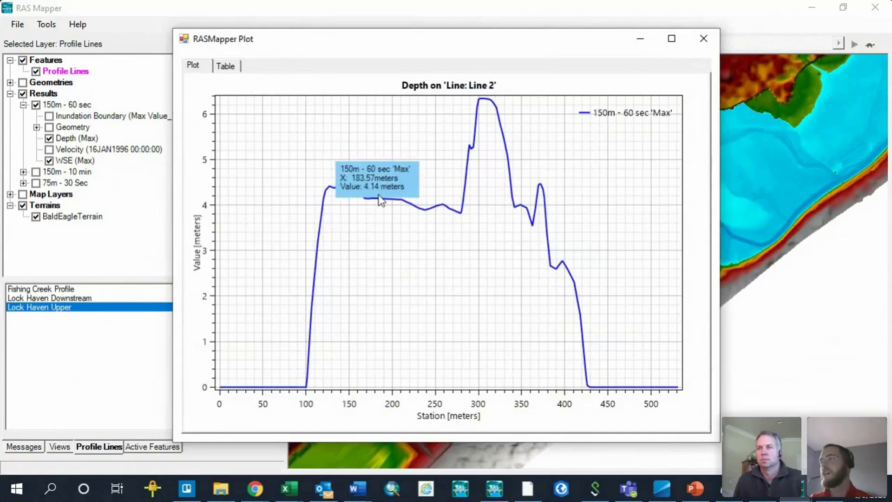
{"action": "mouse_move", "coordinate": [460, 221]}
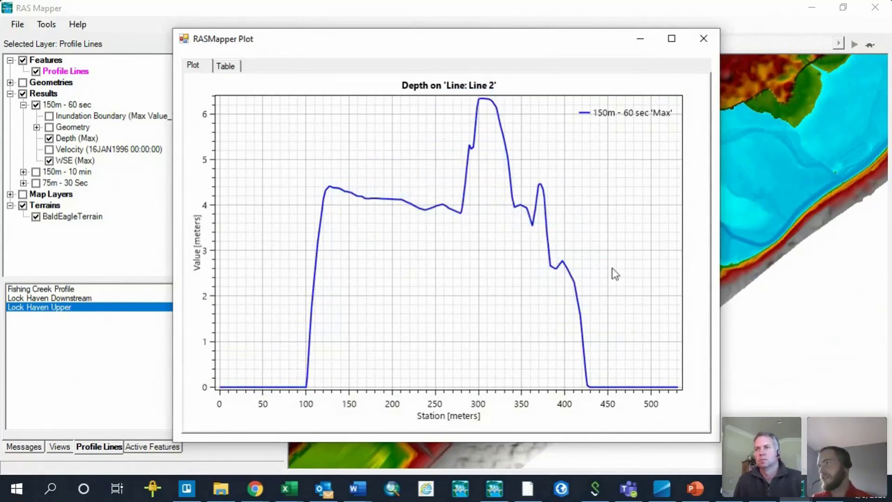
{"action": "left_click", "coordinate": [703, 38]}
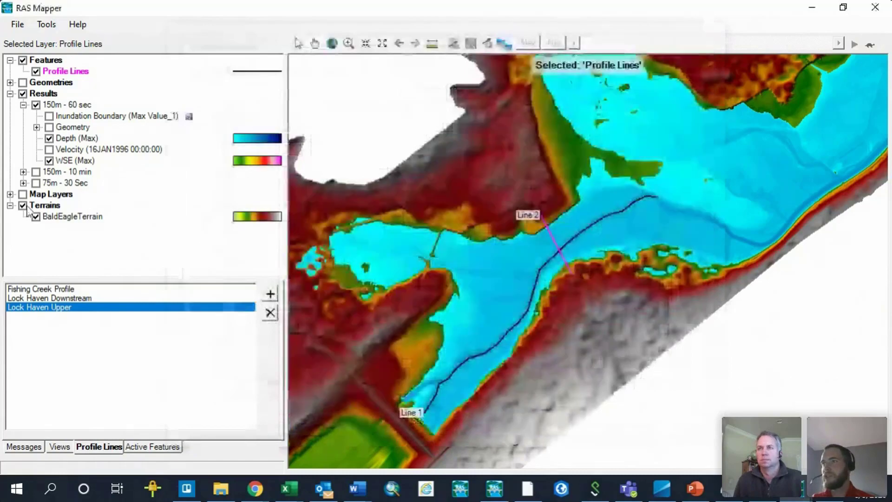
Step: Hide the WSE map and display the Velocity map of the 150m - 60 sec results at its maximum profile
{"action": "left_click", "coordinate": [49, 160]}
{"action": "left_click", "coordinate": [49, 150]}
{"action": "left_click", "coordinate": [79, 149]}
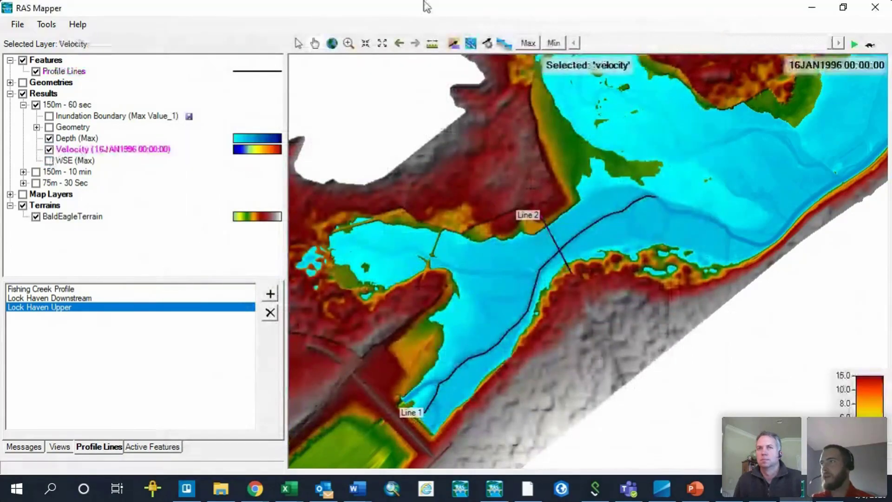
{"action": "left_click", "coordinate": [528, 42]}
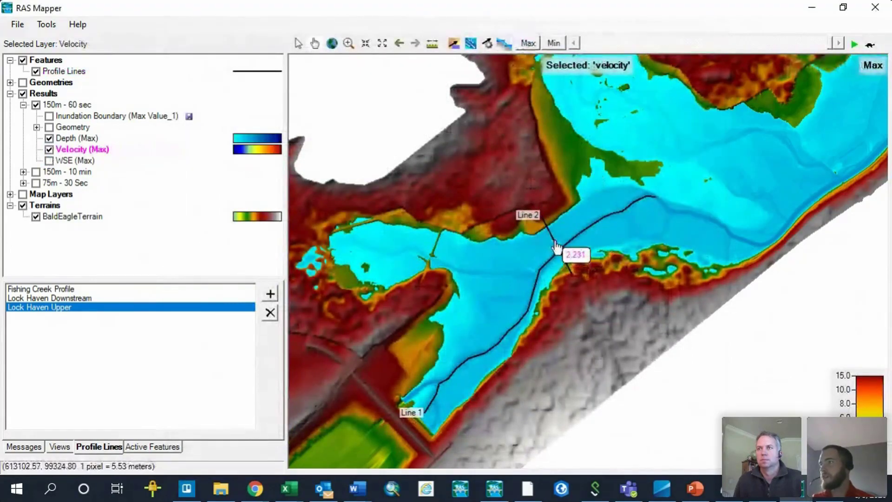
Step: Plot the velocity profile along Line 2, reposition the plot window to inspect it with the map, and close the plot
{"action": "left_click", "coordinate": [63, 71]}
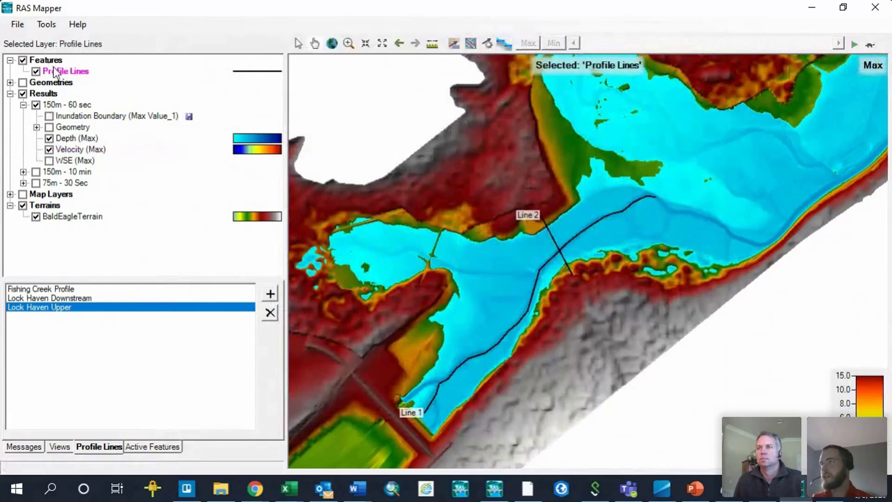
{"action": "right_click", "coordinate": [554, 238]}
{"action": "mouse_move", "coordinate": [604, 304]}
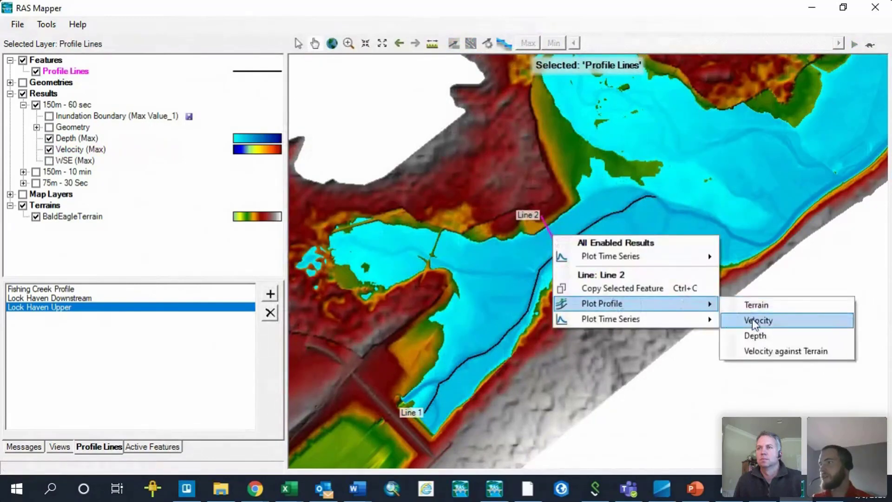
{"action": "left_click", "coordinate": [748, 319]}
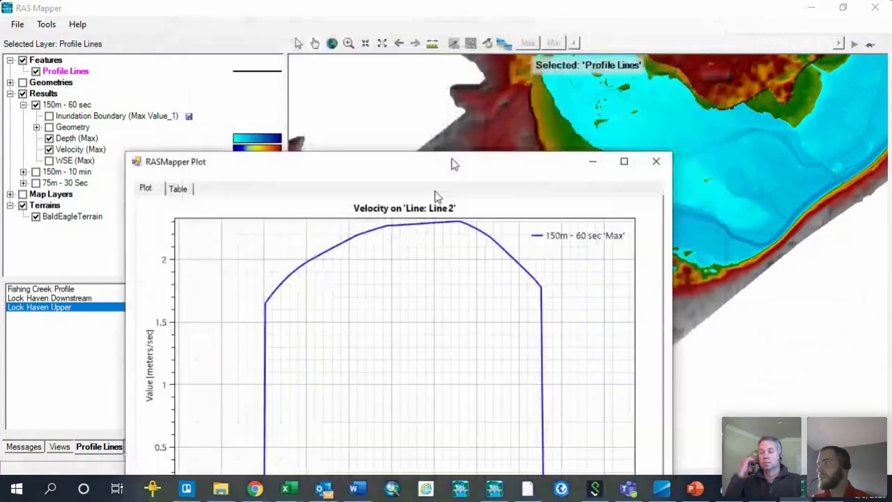
{"action": "left_click_drag", "start_coordinate": [504, 39], "coordinate": [98, 319]}
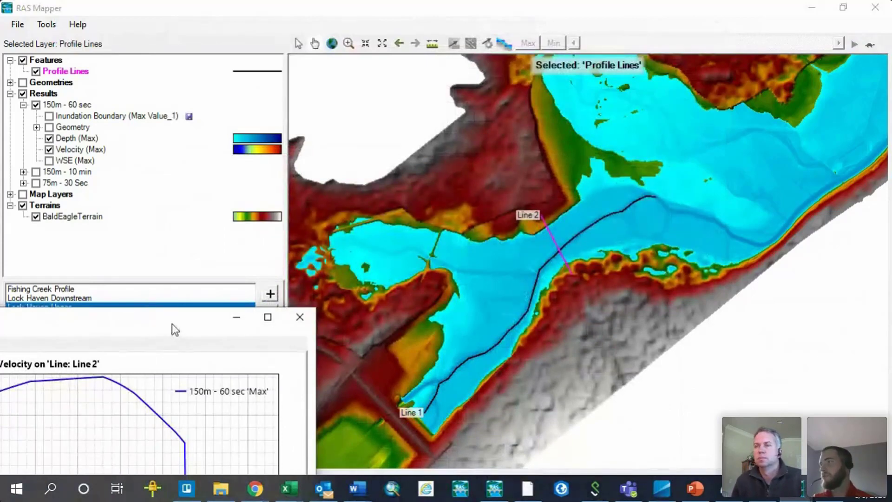
{"action": "left_click_drag", "start_coordinate": [175, 329], "coordinate": [427, 88]}
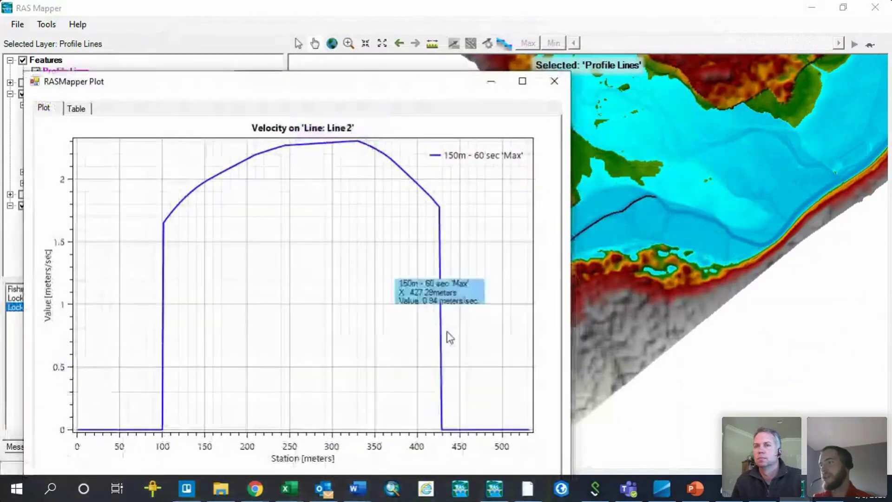
{"action": "left_click", "coordinate": [555, 82]}
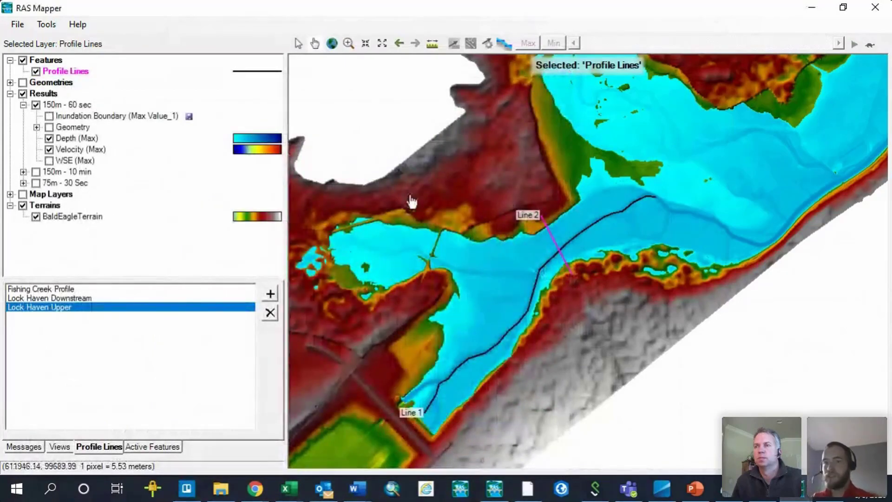
Step: Check which profile and time series plots are available for Line 2
{"action": "right_click", "coordinate": [552, 235]}
{"action": "mouse_move", "coordinate": [623, 308]}
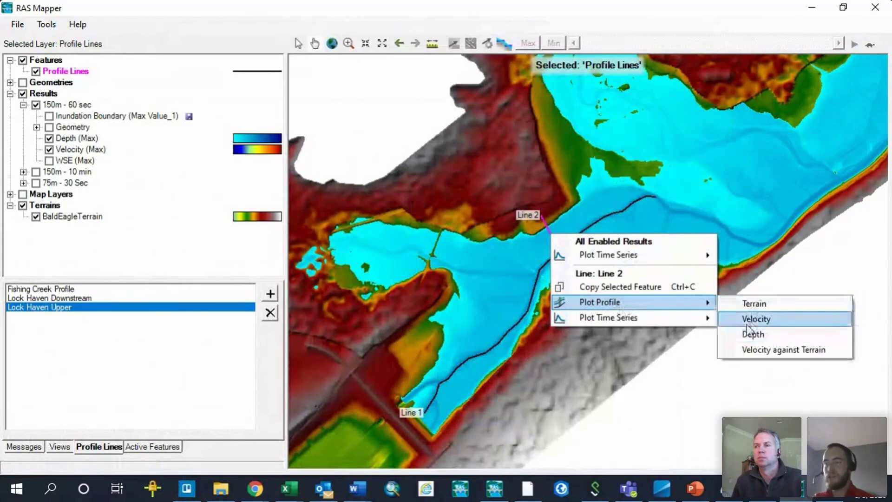
{"action": "mouse_move", "coordinate": [643, 319]}
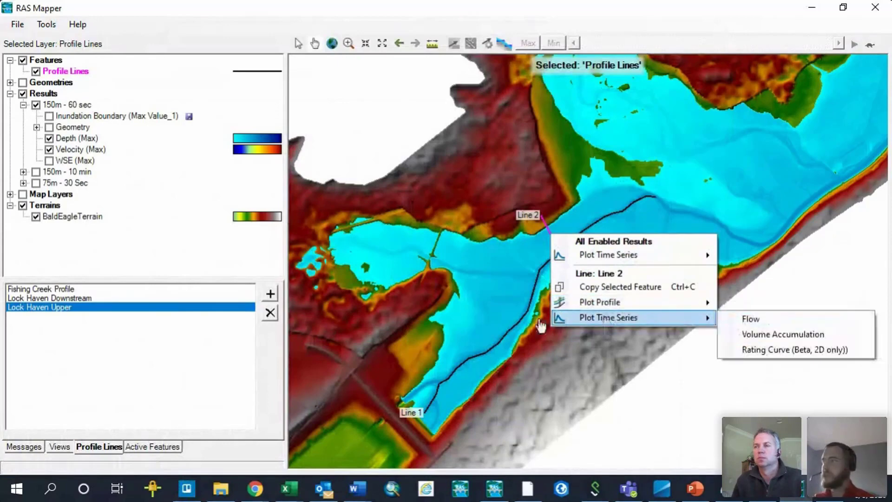
{"action": "left_click", "coordinate": [492, 282]}
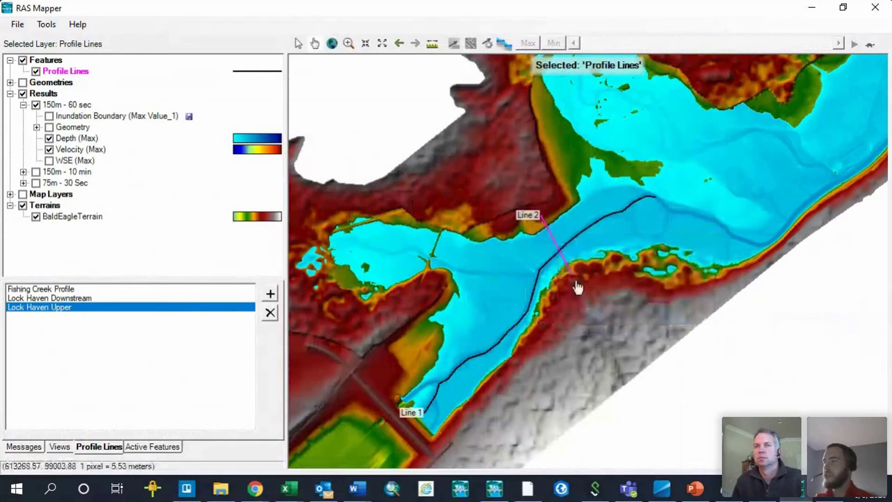
Step: Plot the flow time series across Line 2, and close the plot after viewing the hydrograph
{"action": "right_click", "coordinate": [554, 243]}
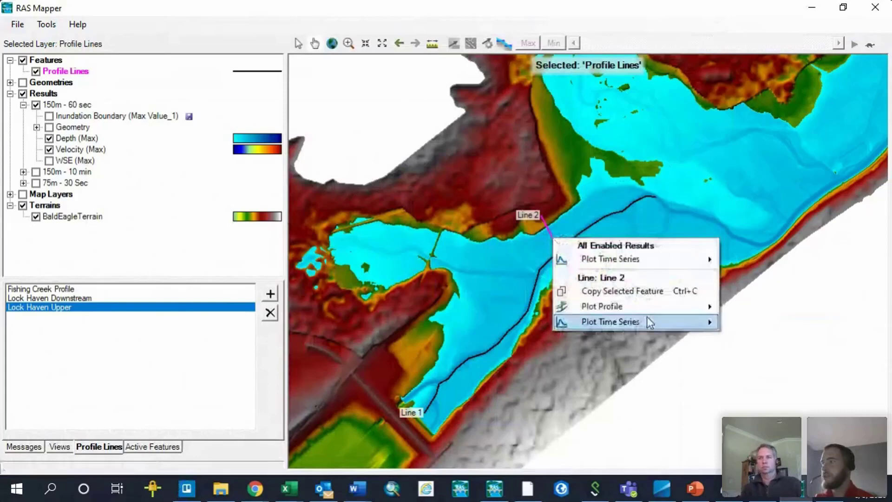
{"action": "mouse_move", "coordinate": [648, 319]}
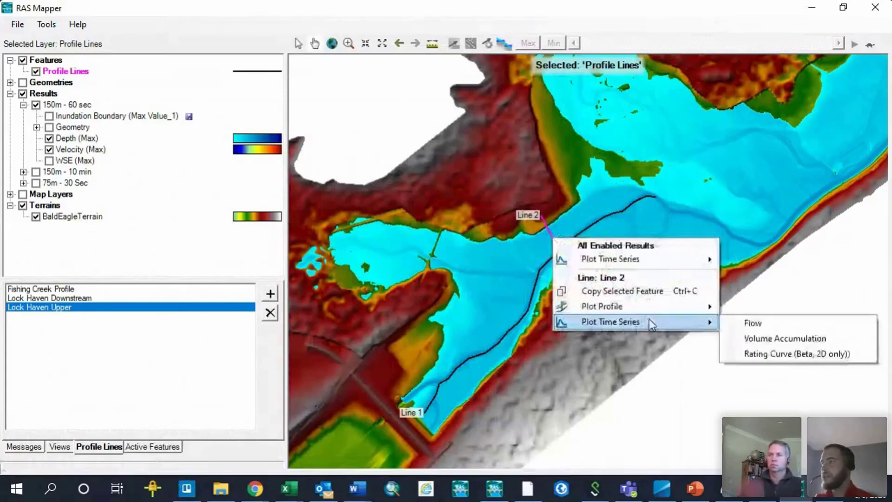
{"action": "left_click", "coordinate": [754, 328]}
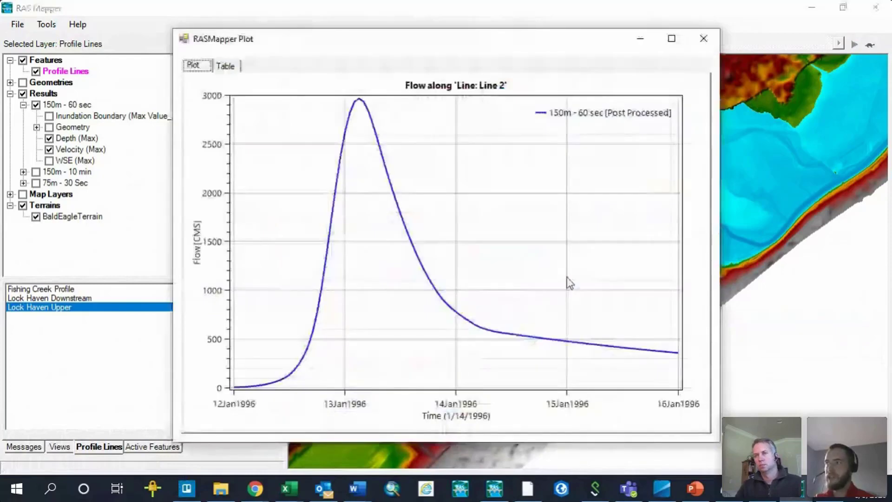
{"action": "left_click", "coordinate": [444, 272]}
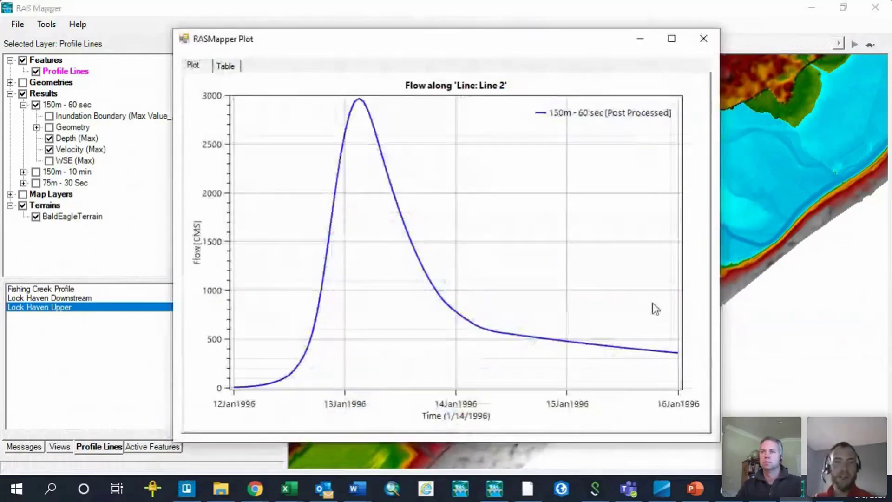
{"action": "left_click", "coordinate": [706, 38]}
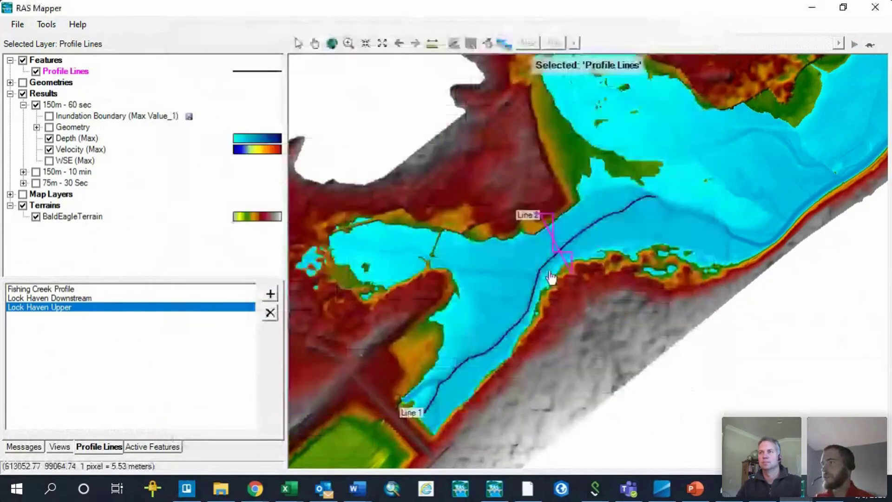
Step: Plot the volume accumulation time series for Line 2, read values near the curve's end, and close the plot
{"action": "right_click", "coordinate": [552, 235]}
{"action": "mouse_move", "coordinate": [673, 318]}
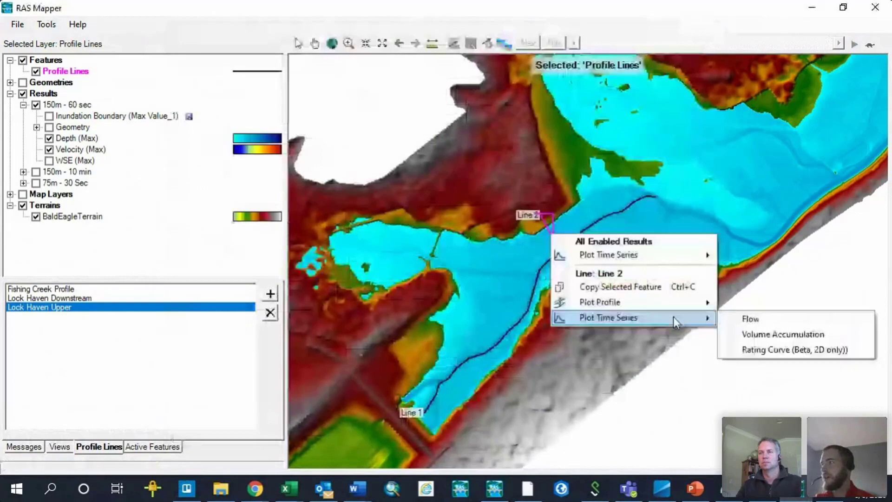
{"action": "left_click", "coordinate": [762, 336]}
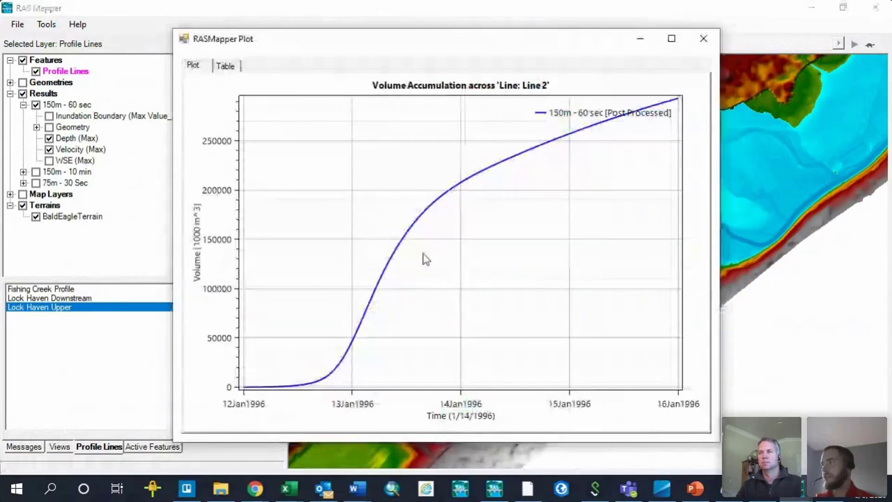
{"action": "mouse_move", "coordinate": [595, 128]}
{"action": "mouse_move", "coordinate": [640, 101]}
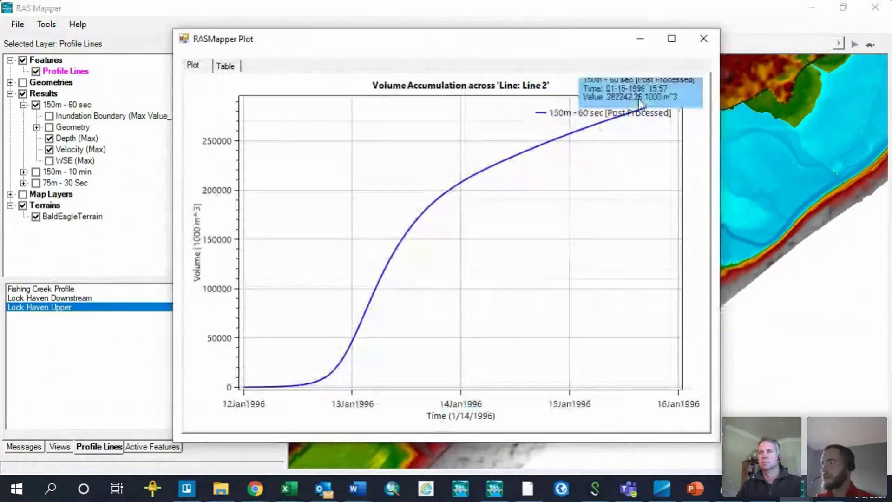
{"action": "left_click", "coordinate": [703, 38]}
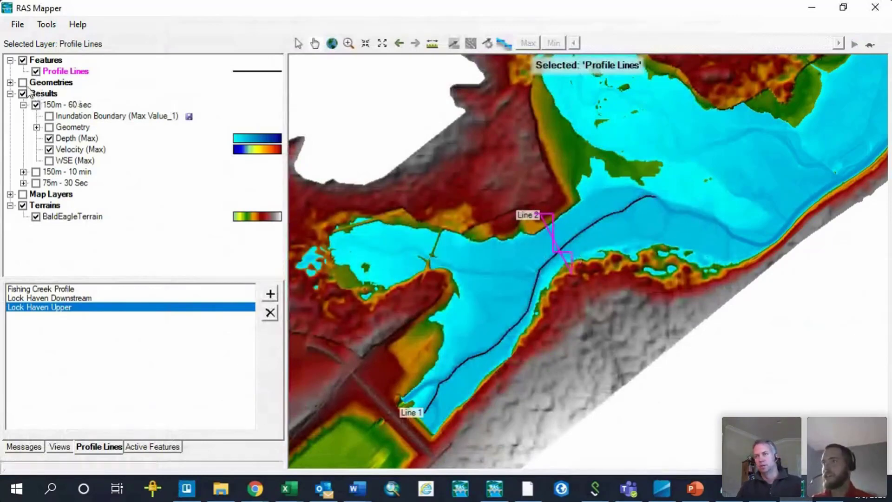
Step: Expand Geometries and display the 150mGrid mesh over the result maps around Line 2
{"action": "left_click", "coordinate": [10, 82]}
{"action": "left_click", "coordinate": [22, 83]}
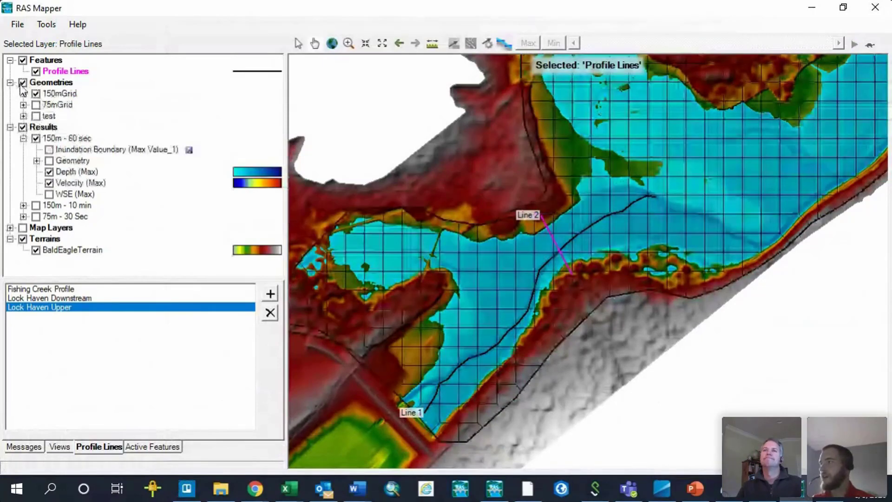
{"action": "scroll", "coordinate": [551, 247], "scroll_direction": "up", "scroll_amount": 2}
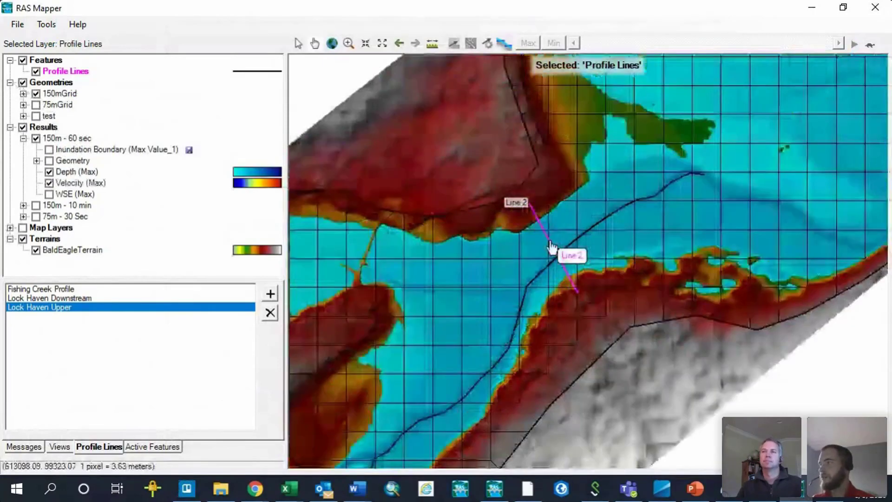
Step: Plot the Line 2 flow time series again and shrink the plot window so the line's cell faces can be viewed beside it
{"action": "right_click", "coordinate": [549, 242]}
{"action": "mouse_move", "coordinate": [698, 327]}
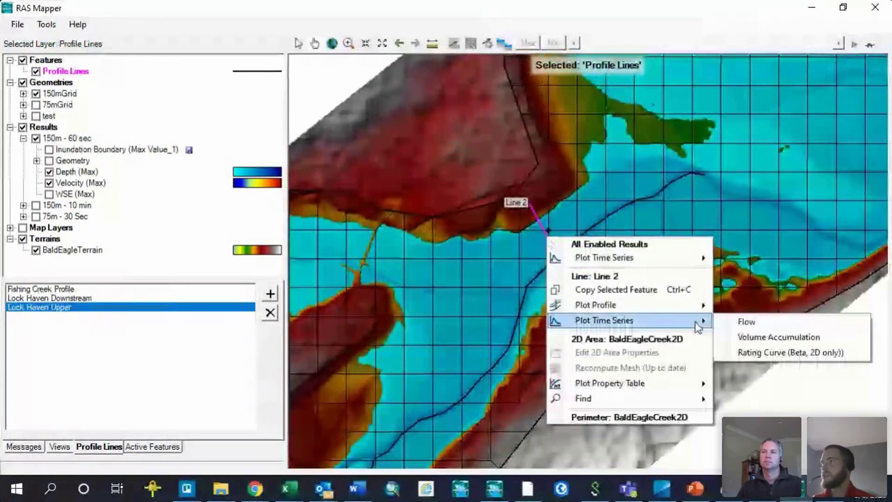
{"action": "left_click", "coordinate": [746, 322]}
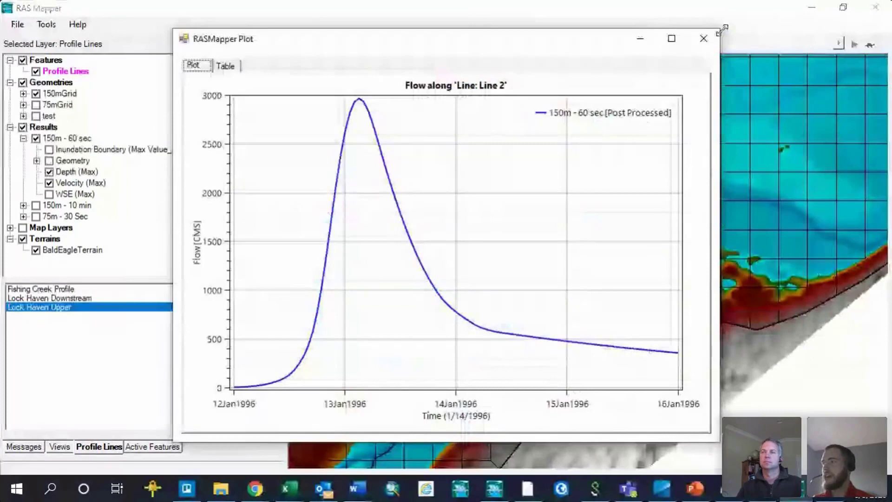
{"action": "left_click_drag", "start_coordinate": [723, 30], "coordinate": [573, 275]}
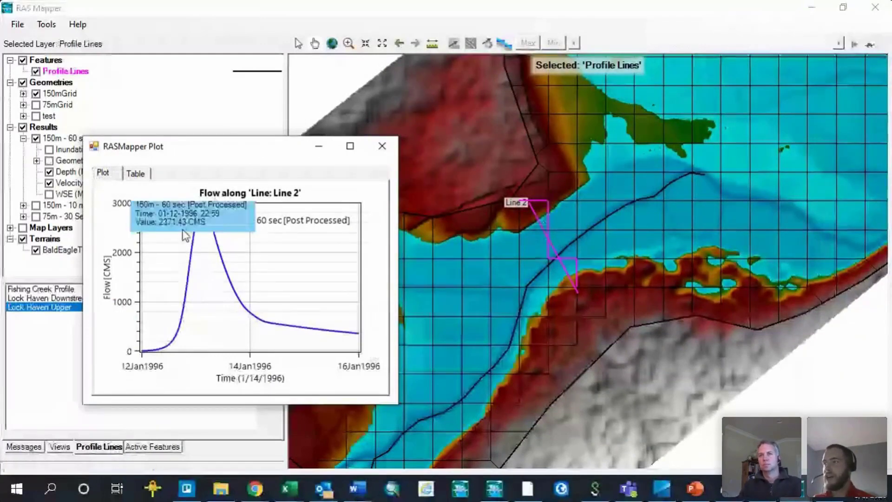
Step: Close the flow plot and switch the 150m - 60 sec result maps from depth and velocity to WSE (Max) only
{"action": "mouse_move", "coordinate": [309, 321]}
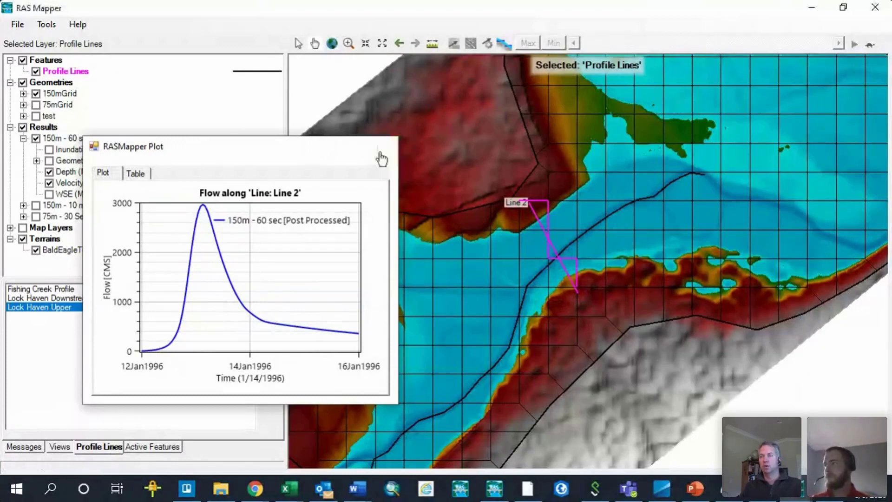
{"action": "left_click", "coordinate": [381, 153]}
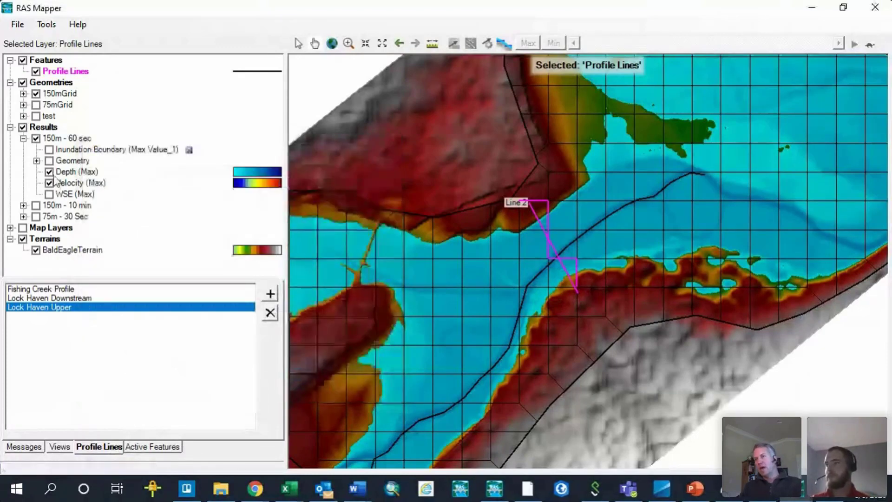
{"action": "left_click", "coordinate": [49, 171]}
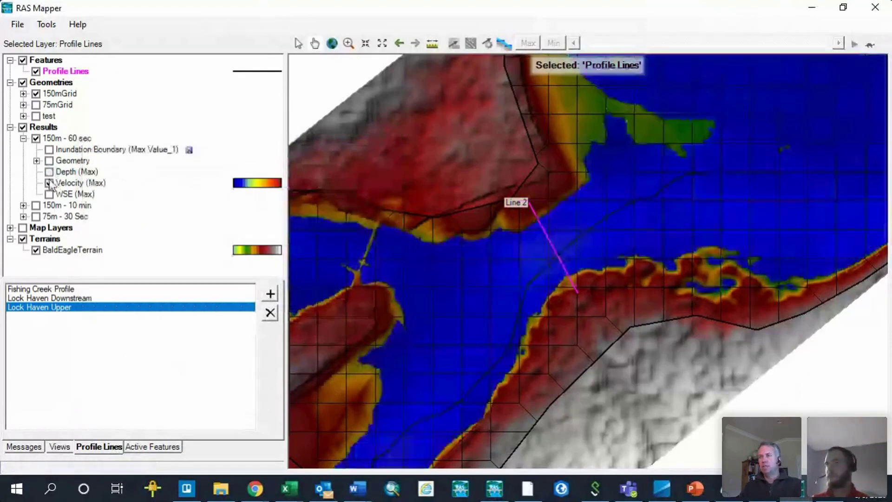
{"action": "left_click", "coordinate": [49, 182]}
{"action": "left_click", "coordinate": [49, 194]}
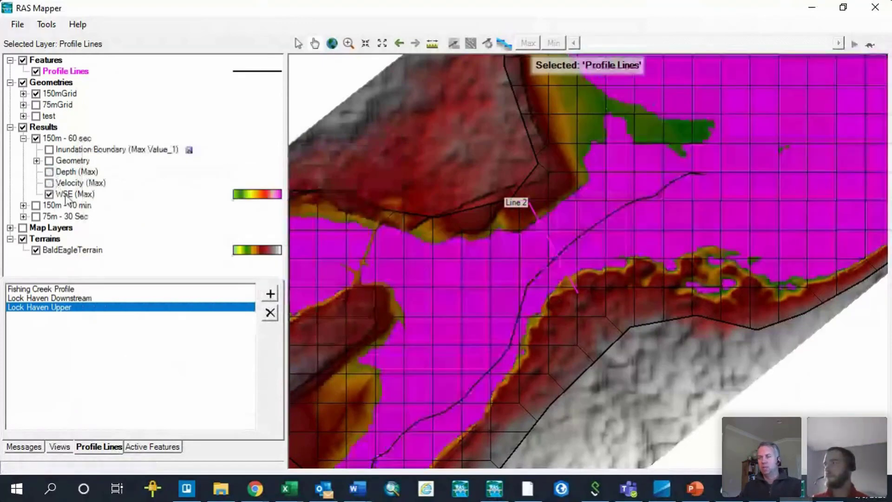
{"action": "left_click", "coordinate": [66, 195]}
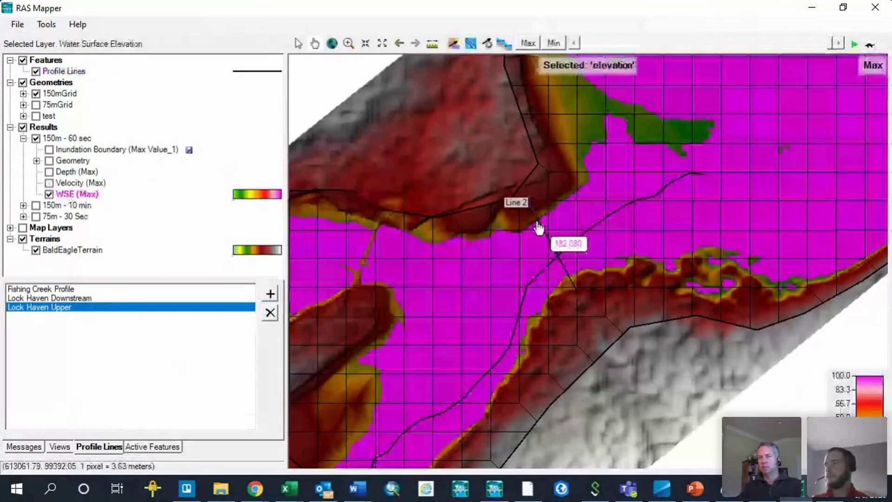
{"action": "left_click", "coordinate": [538, 228]}
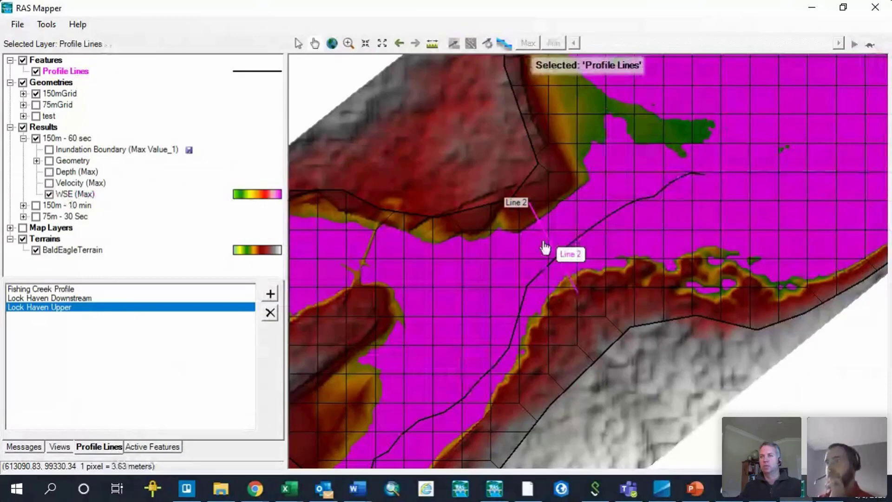
Step: Expand the Geometry of the 150m - 60 sec result and turn on its 2D Flow Areas and Break Lines layers
{"action": "left_click", "coordinate": [37, 160]}
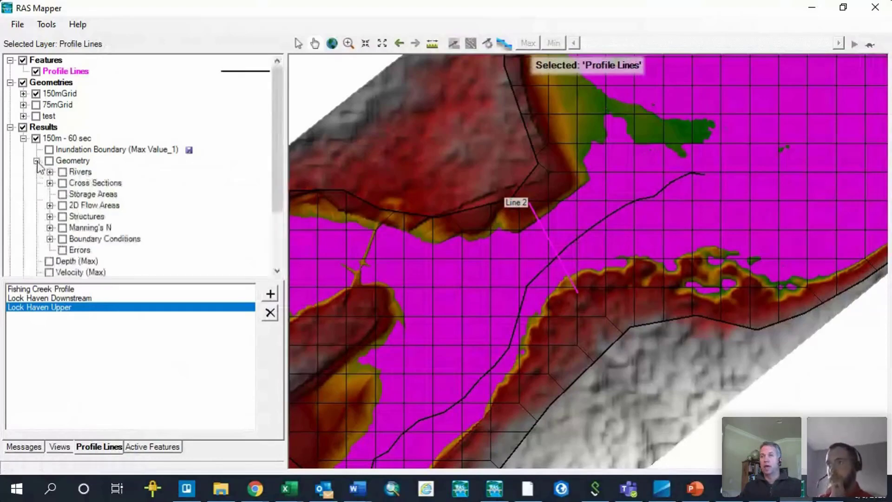
{"action": "left_click", "coordinate": [63, 205]}
{"action": "left_click", "coordinate": [75, 238]}
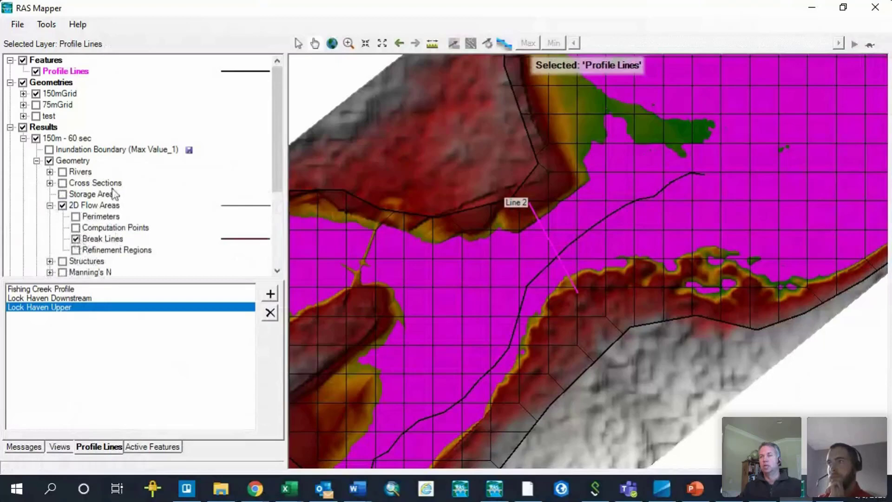
Step: Start editing the profile lines and select Line 2 on the map to copy it
{"action": "right_click", "coordinate": [57, 70]}
{"action": "left_click", "coordinate": [111, 112]}
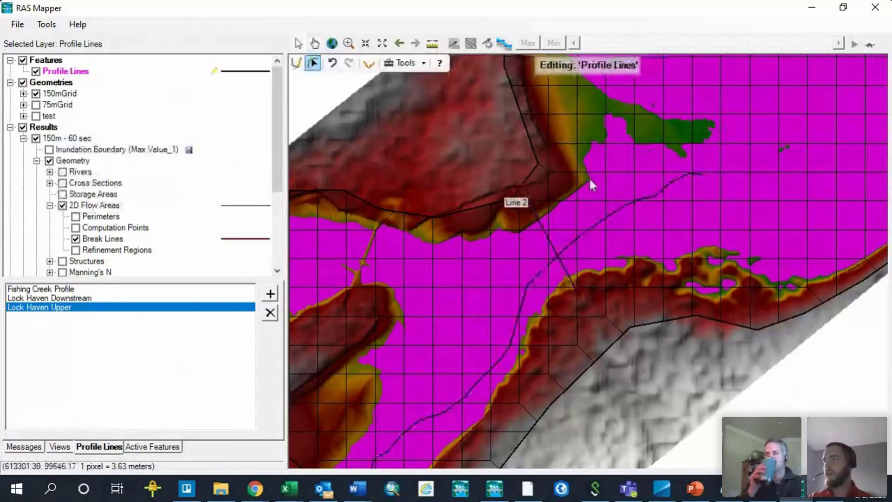
{"action": "left_click", "coordinate": [568, 157]}
{"action": "left_click", "coordinate": [509, 230]}
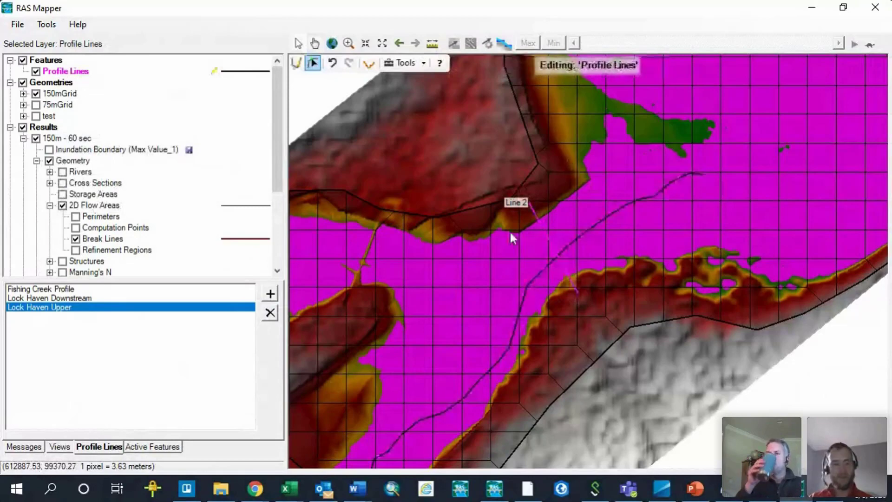
Step: Check the result geometry's Break Lines layer for an editing option and stop editing the profile lines
{"action": "left_click", "coordinate": [93, 240]}
{"action": "right_click", "coordinate": [94, 241]}
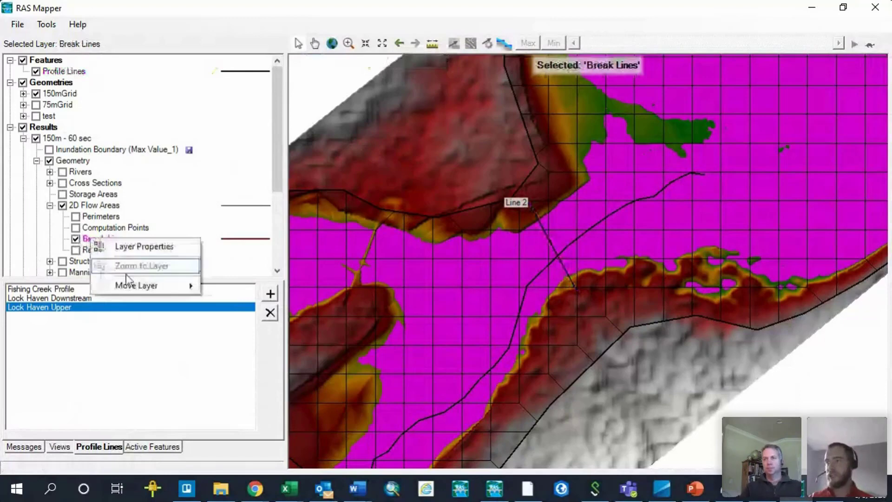
{"action": "left_click", "coordinate": [100, 247]}
{"action": "right_click", "coordinate": [52, 74]}
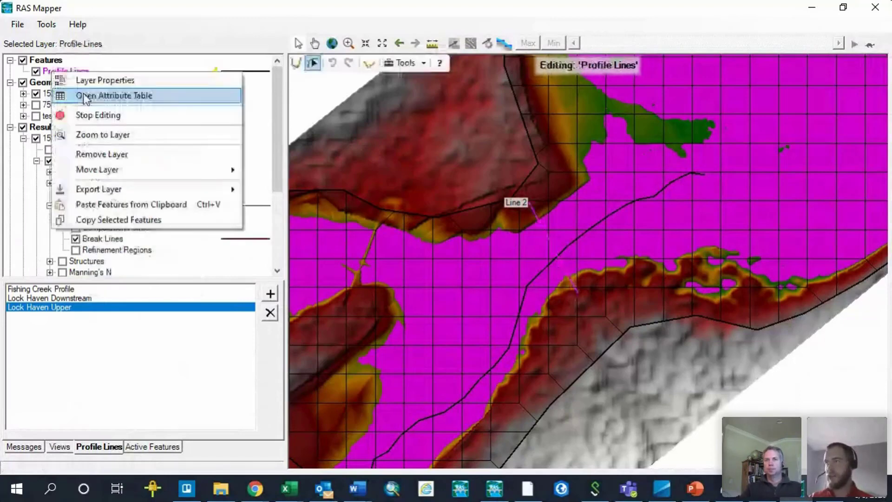
{"action": "left_click", "coordinate": [85, 96]}
{"action": "right_click", "coordinate": [93, 238]}
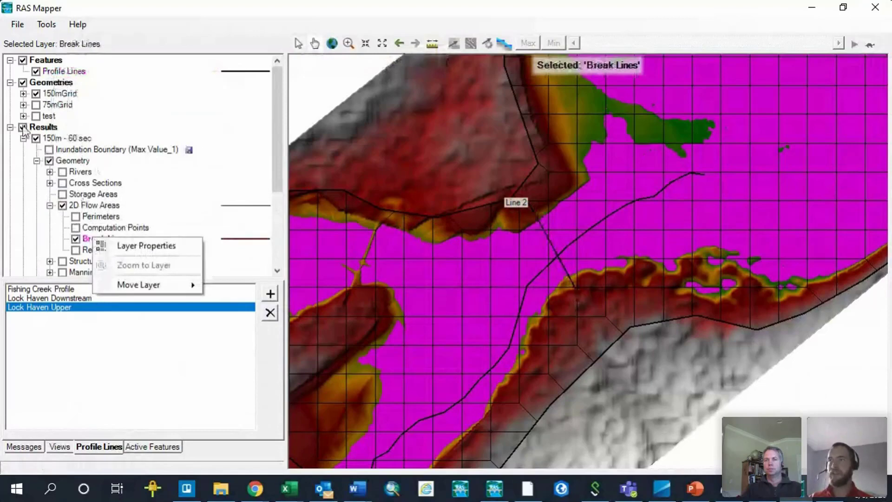
Step: Expand the 150mGrid geometry's 2D Flow Areas, turn on its Break Lines layer and start editing it
{"action": "left_click", "coordinate": [23, 138]}
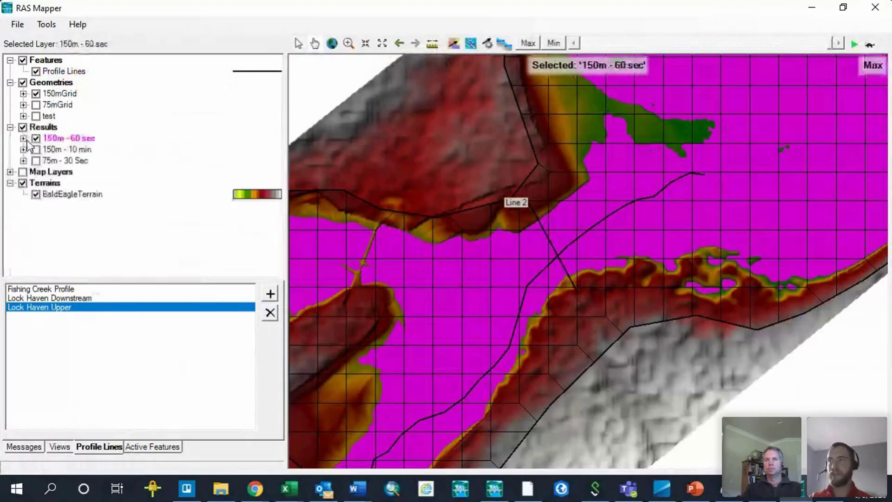
{"action": "left_click", "coordinate": [24, 138]}
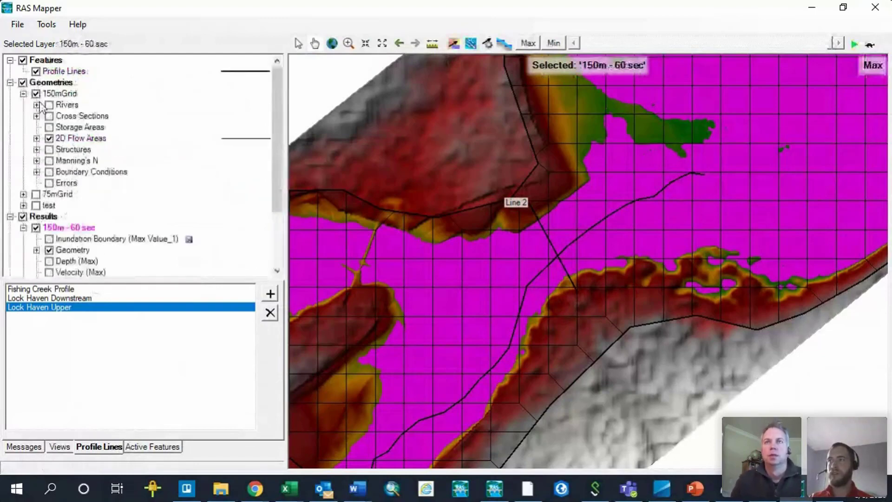
{"action": "left_click", "coordinate": [37, 138]}
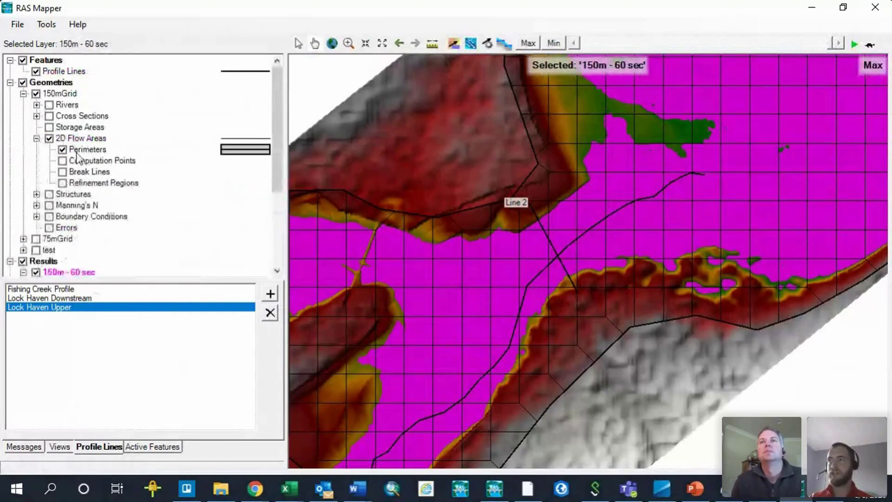
{"action": "left_click", "coordinate": [63, 172]}
{"action": "right_click", "coordinate": [91, 172]}
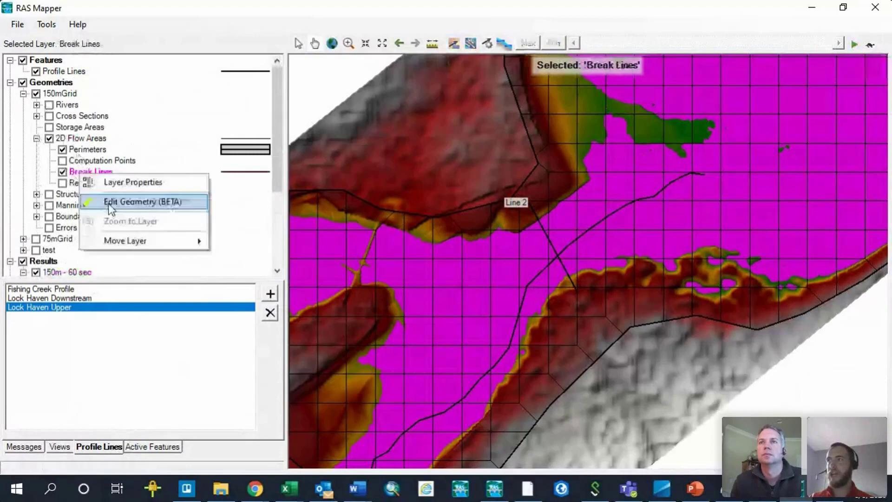
{"action": "left_click", "coordinate": [108, 204]}
Step: Paste the copied Line 2 into the 150mGrid break lines and enforce the new break line on the mesh
{"action": "left_click", "coordinate": [313, 63]}
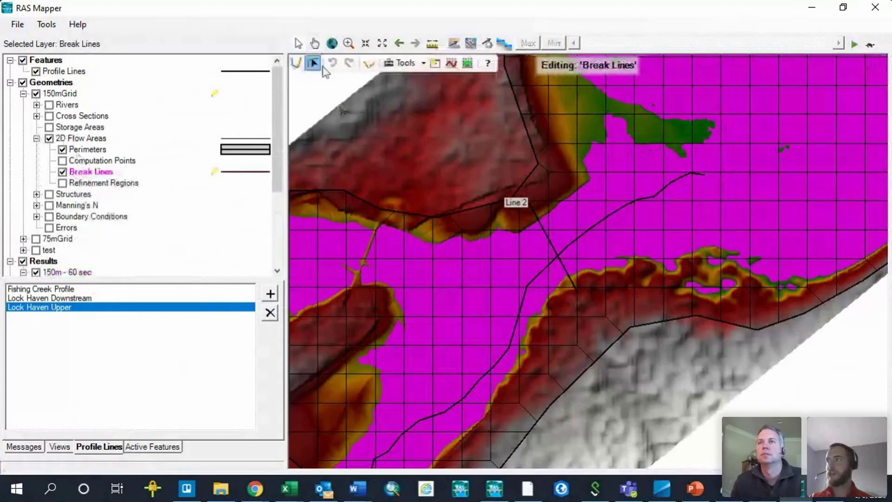
{"action": "left_click", "coordinate": [423, 64]}
{"action": "left_click", "coordinate": [435, 94]}
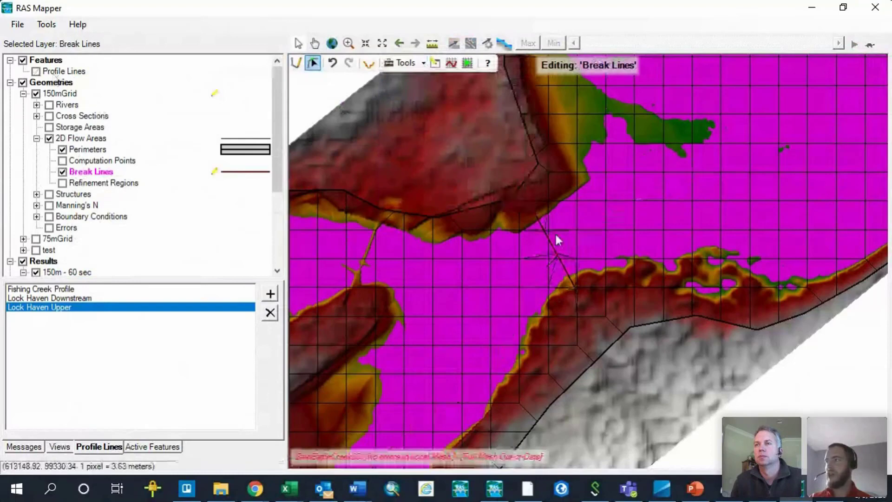
{"action": "left_click", "coordinate": [552, 252]}
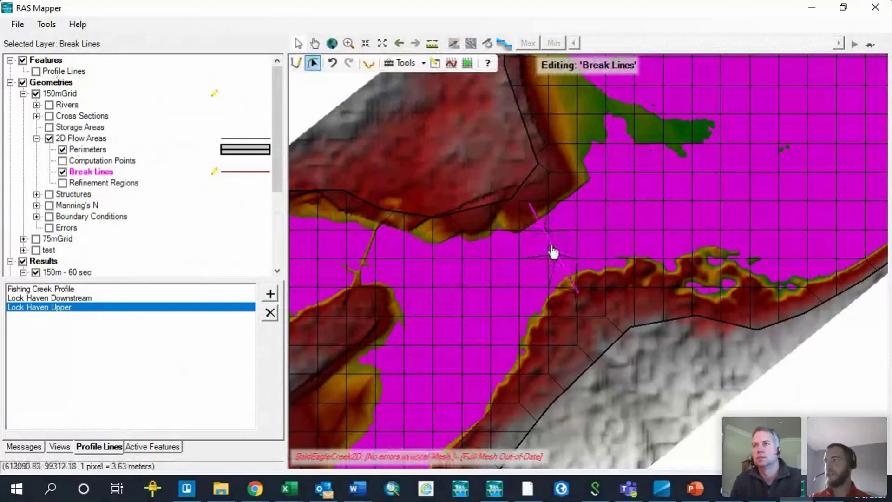
{"action": "right_click", "coordinate": [552, 251]}
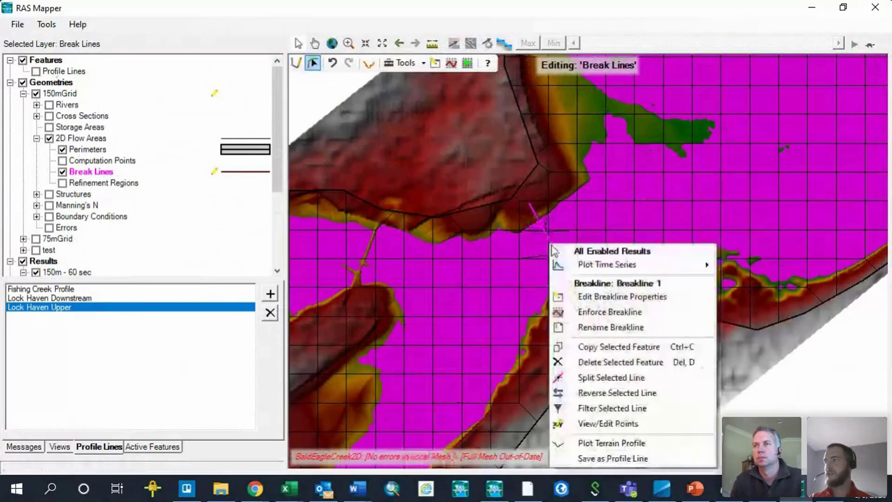
{"action": "key", "text": "Escape"}
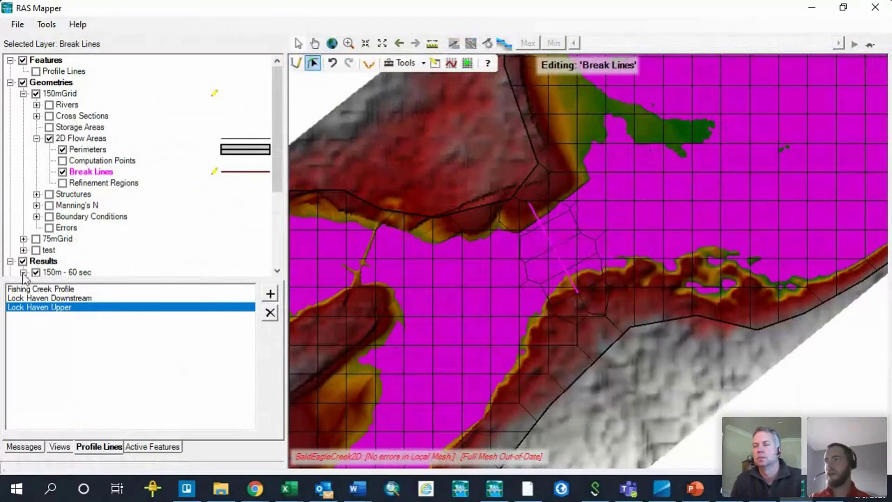
Step: Hide the 150m - 60 sec results to view the mesh along the break line, and stop editing without keeping the changes
{"action": "left_click", "coordinate": [23, 272]}
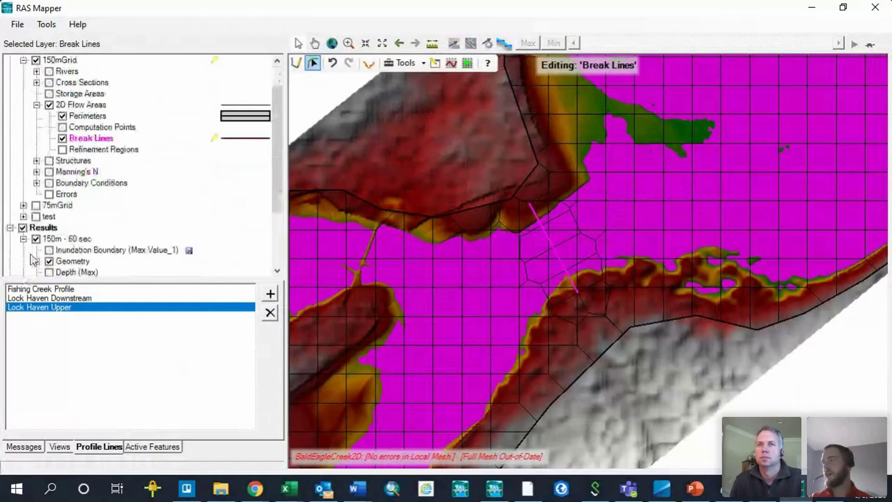
{"action": "left_click", "coordinate": [35, 239]}
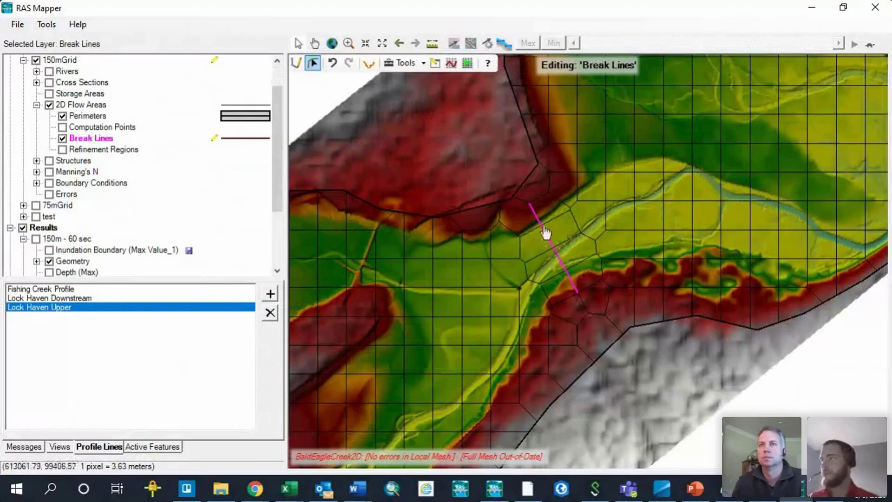
{"action": "right_click", "coordinate": [80, 141]}
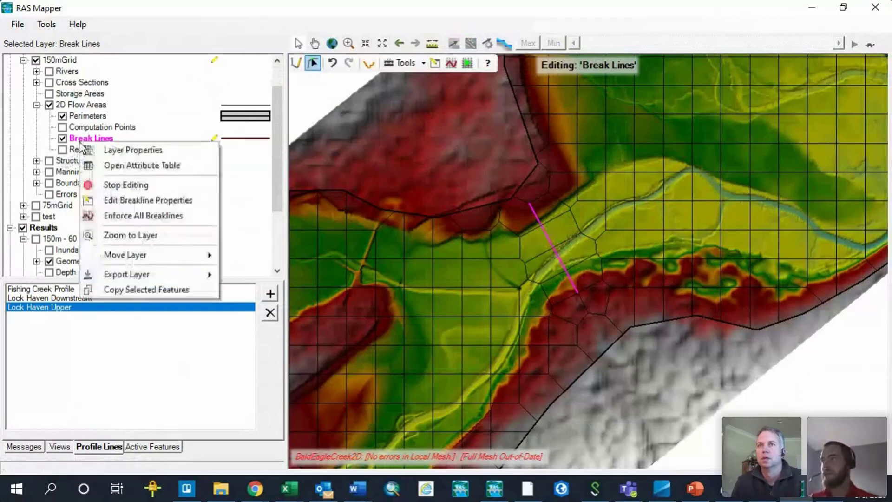
{"action": "left_click", "coordinate": [126, 185]}
{"action": "left_click", "coordinate": [398, 285]}
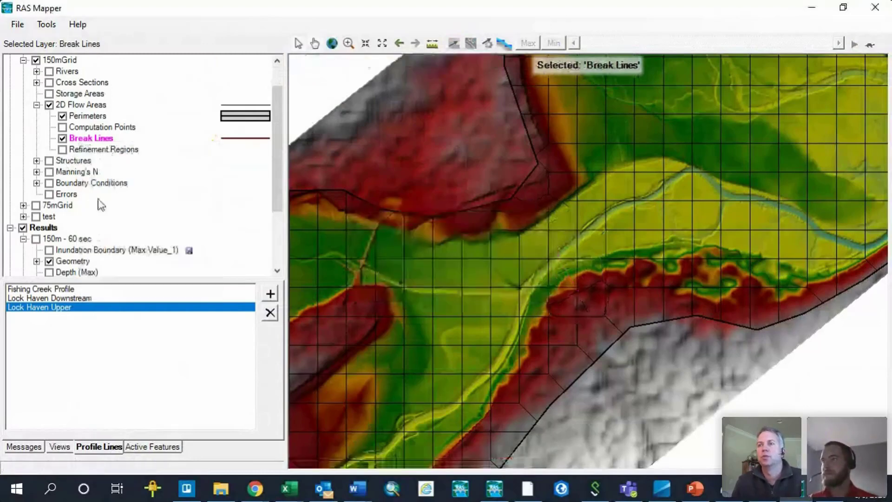
Step: Show the profile lines again and hide the 150mGrid 2D Flow Areas, collapsing that geometry's layers
{"action": "scroll", "coordinate": [95, 198], "scroll_direction": "up", "scroll_amount": 1}
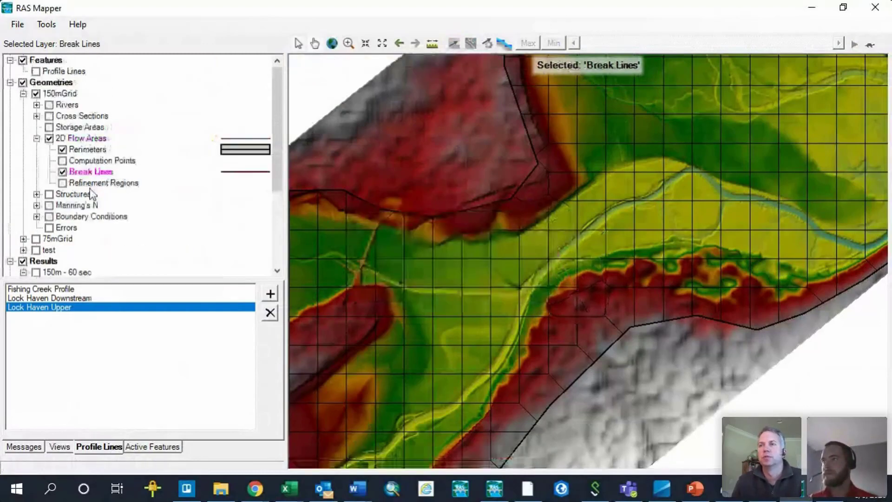
{"action": "left_click", "coordinate": [49, 138]}
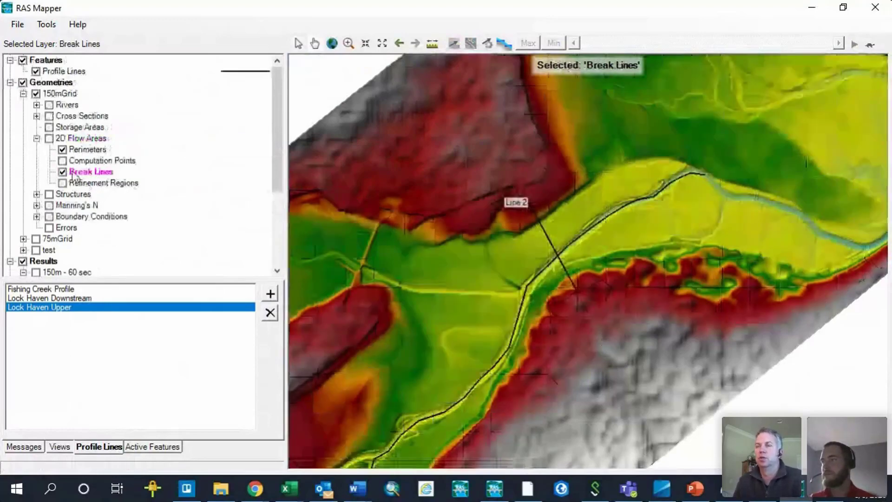
{"action": "left_click", "coordinate": [49, 139]}
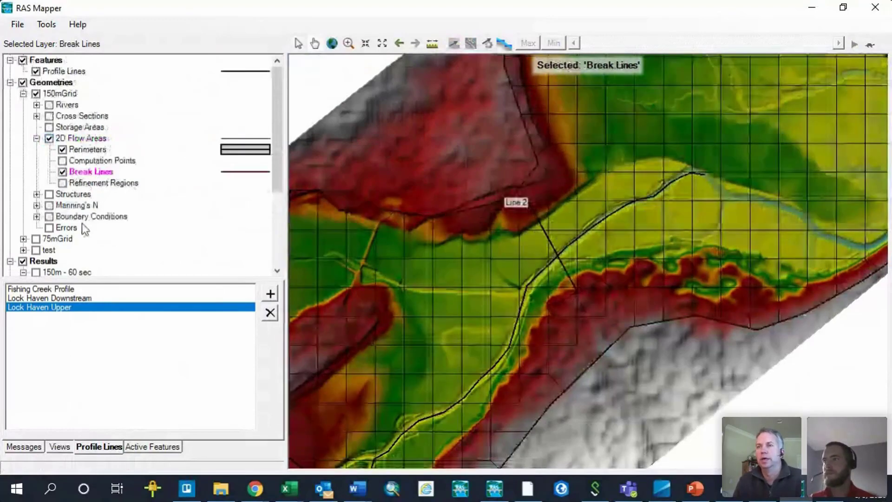
{"action": "left_click", "coordinate": [48, 139]}
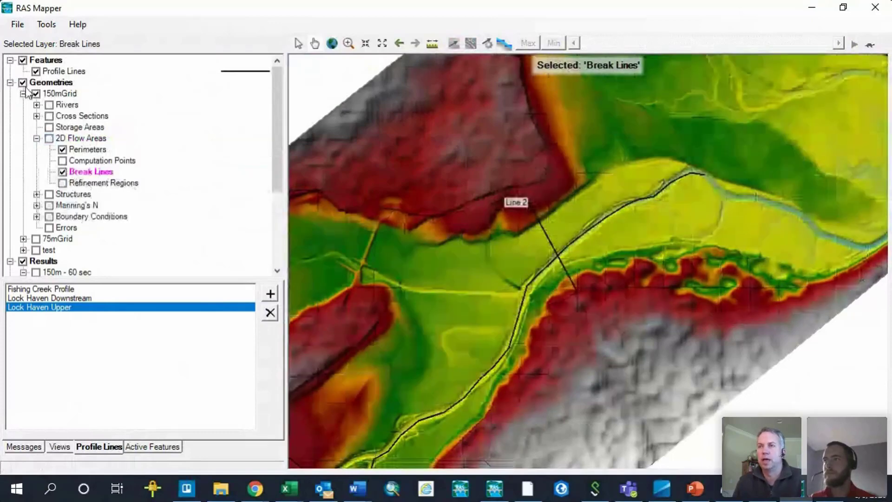
{"action": "left_click", "coordinate": [23, 93]}
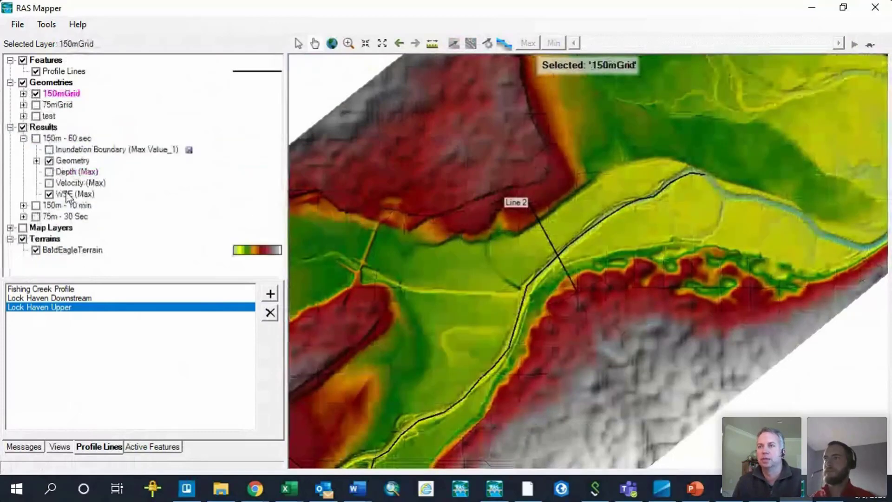
Step: Select the Profile Lines layer, turn the 150m - 60 sec results back on and hide their Geometry
{"action": "left_click", "coordinate": [64, 71]}
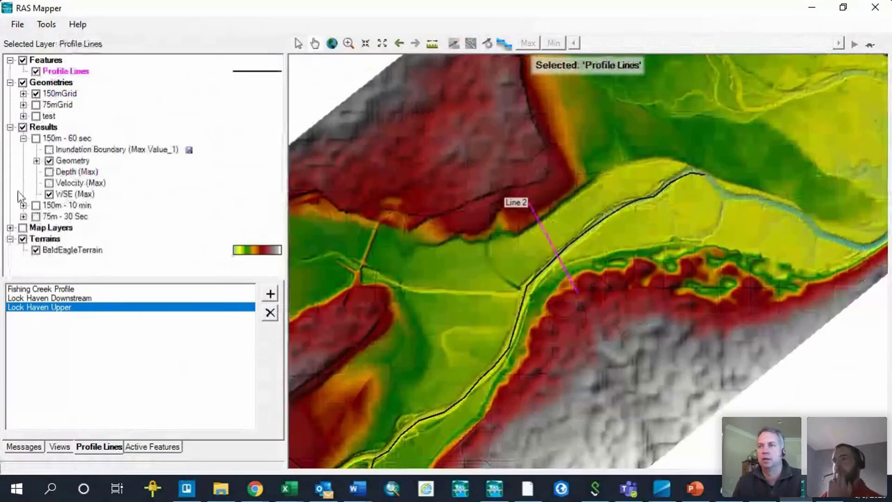
{"action": "left_click", "coordinate": [36, 138]}
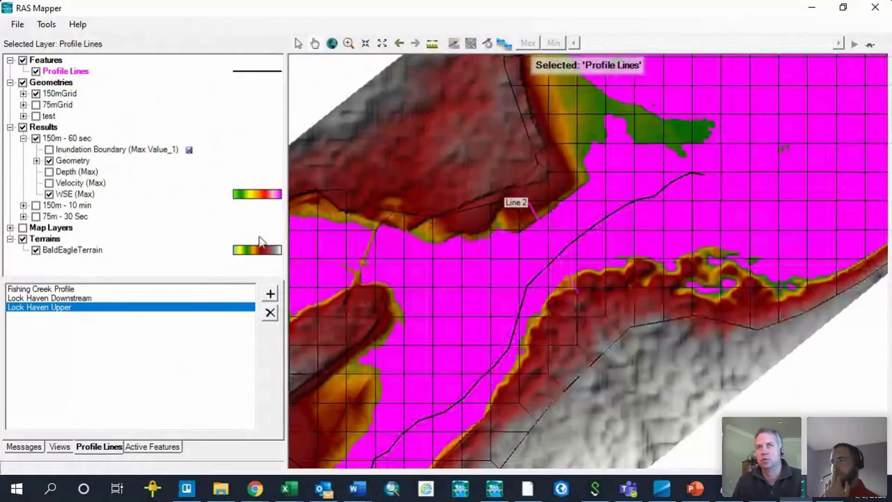
{"action": "right_click", "coordinate": [537, 217]}
{"action": "left_click", "coordinate": [65, 72]}
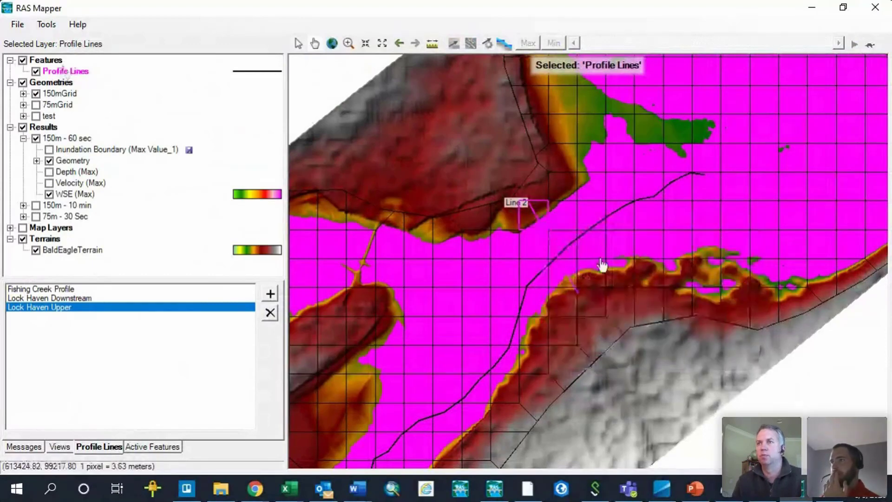
{"action": "left_click", "coordinate": [49, 161]}
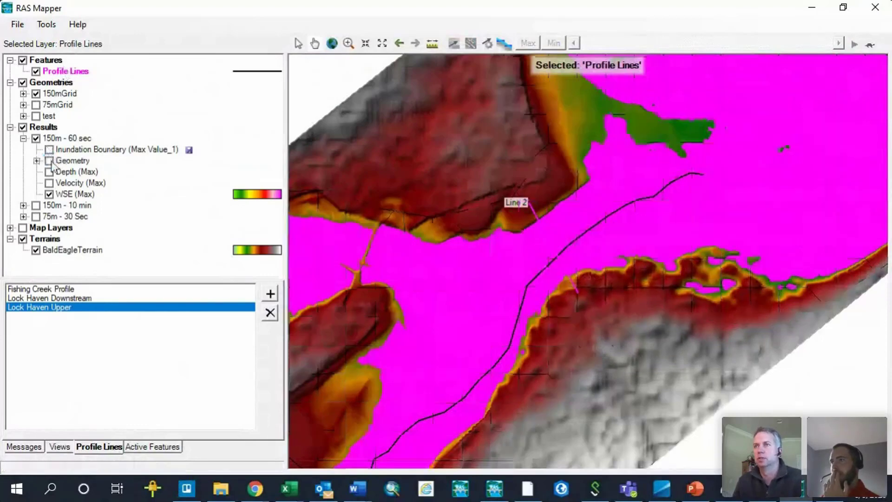
Step: Plot the 150m - 60 sec water surface elevation profile along Line 2
{"action": "right_click", "coordinate": [539, 219]}
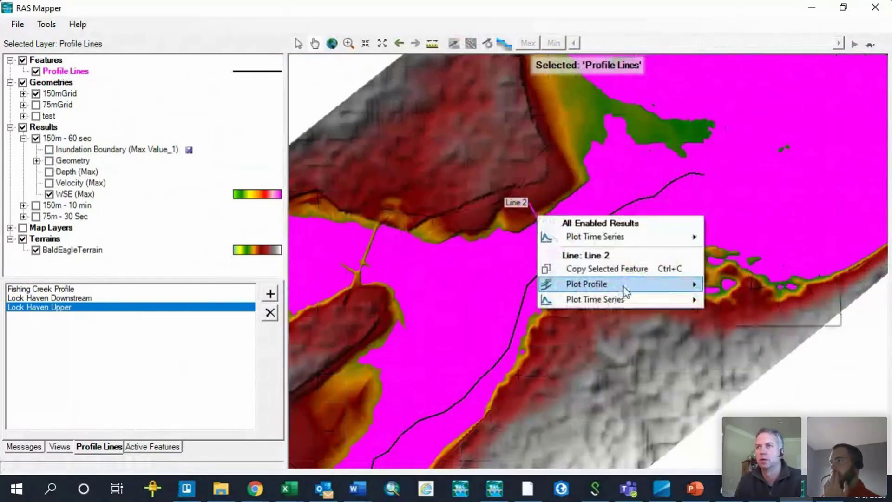
{"action": "mouse_move", "coordinate": [630, 301]}
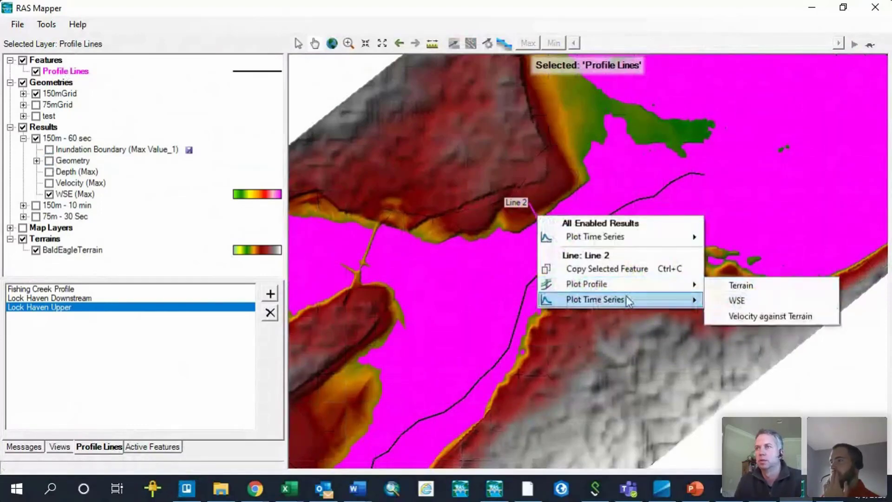
{"action": "left_click", "coordinate": [737, 300]}
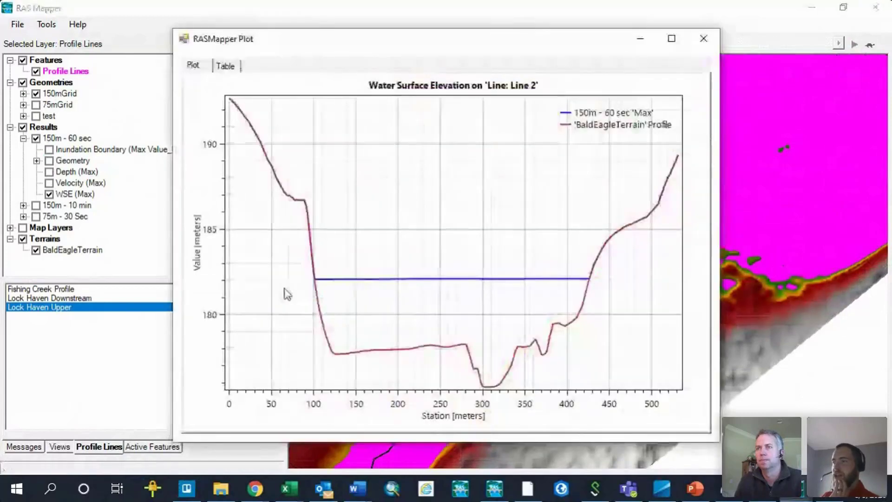
{"action": "mouse_move", "coordinate": [528, 288]}
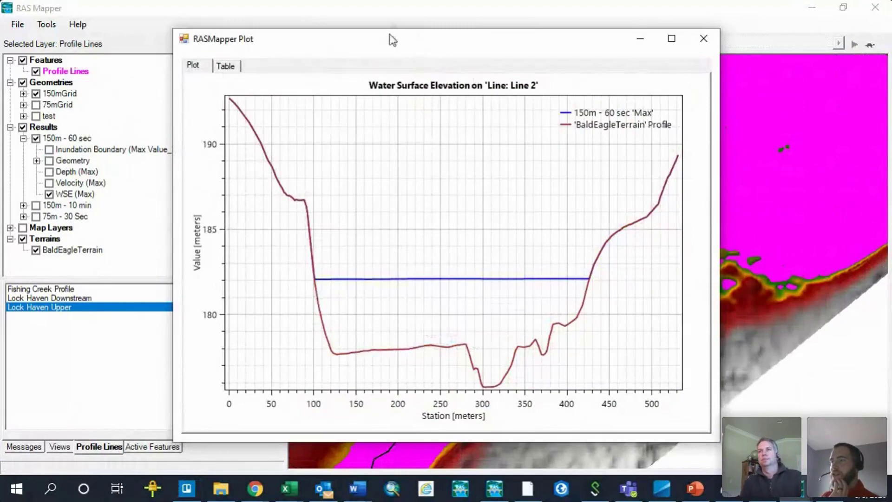
Step: Shrink the Line 2 plot beside the map, select the WSE result and set its time to 12JAN1996 11:00:00
{"action": "left_click_drag", "start_coordinate": [720, 30], "coordinate": [460, 220]}
{"action": "left_click_drag", "start_coordinate": [304, 230], "coordinate": [212, 253]}
{"action": "left_click", "coordinate": [70, 194]}
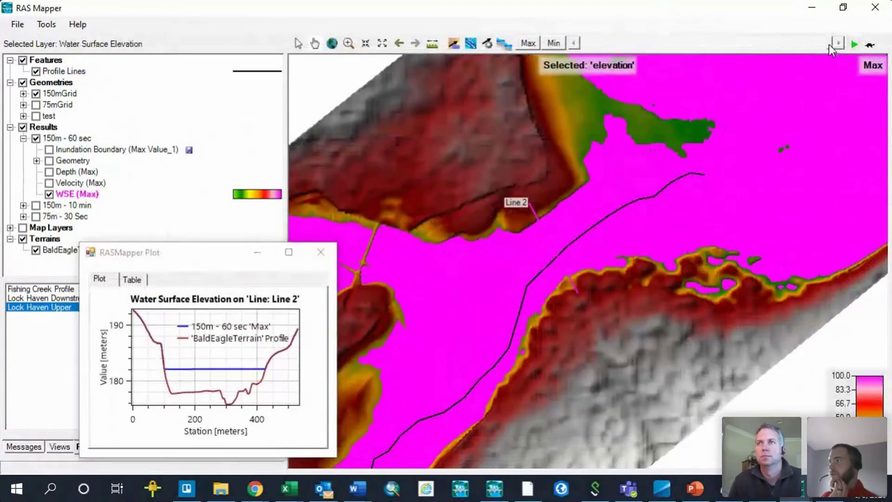
{"action": "left_click_drag", "start_coordinate": [828, 44], "coordinate": [612, 46]}
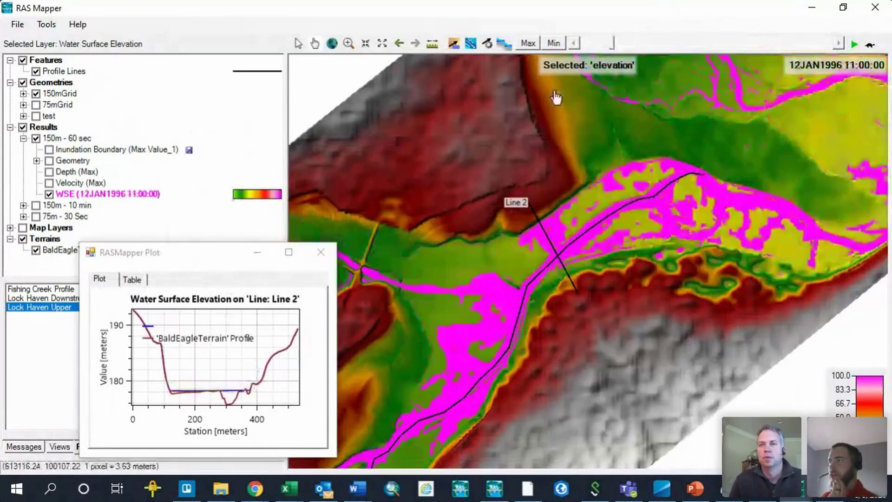
Step: Close the Line 2 plot, plot the water surface elevation profile along Line 1 and shrink that plot beside the map
{"action": "left_click", "coordinate": [321, 252]}
{"action": "left_click", "coordinate": [65, 71]}
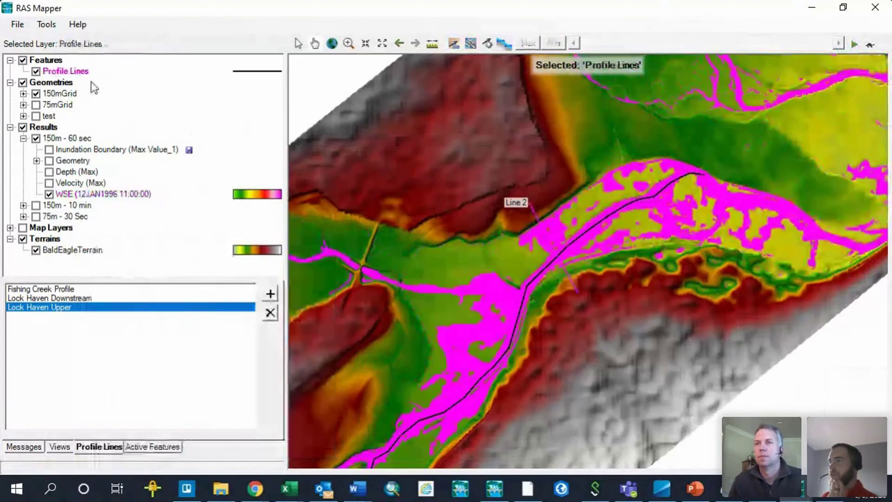
{"action": "right_click", "coordinate": [535, 278]}
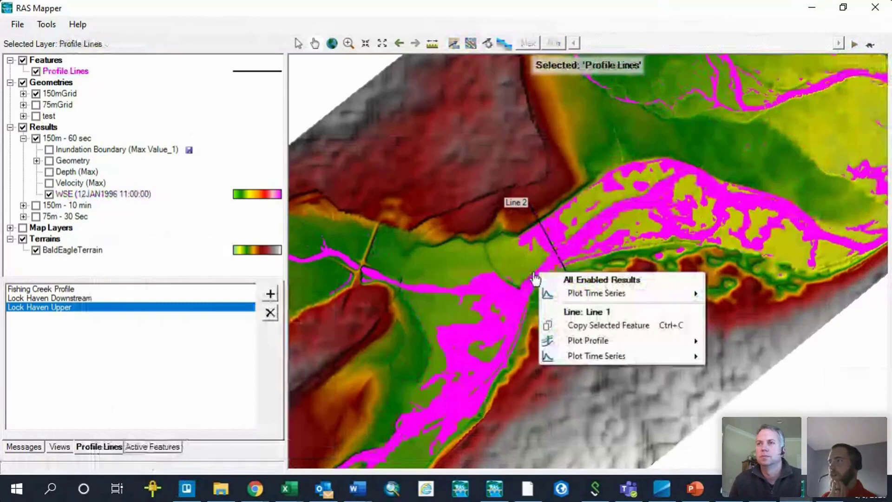
{"action": "left_click", "coordinate": [588, 341]}
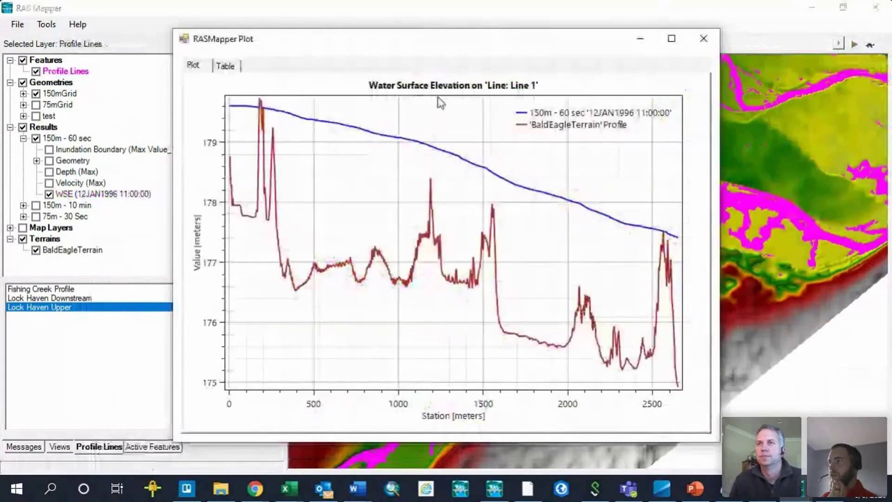
{"action": "left_click_drag", "start_coordinate": [719, 28], "coordinate": [510, 186]}
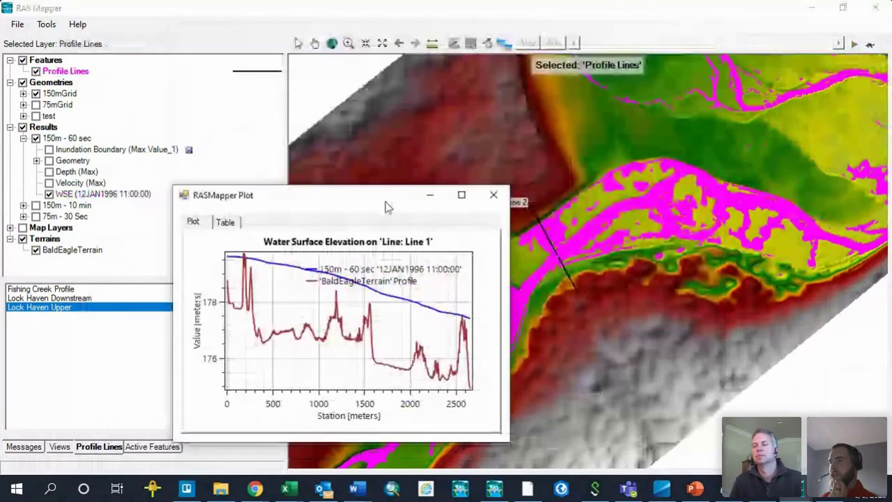
{"action": "left_click_drag", "start_coordinate": [389, 207], "coordinate": [253, 229]}
Step: Select the WSE result, run its time through to 15JAN1996 20:00:00 to examine the Line 1 profile, and close the plot
{"action": "left_click", "coordinate": [68, 195]}
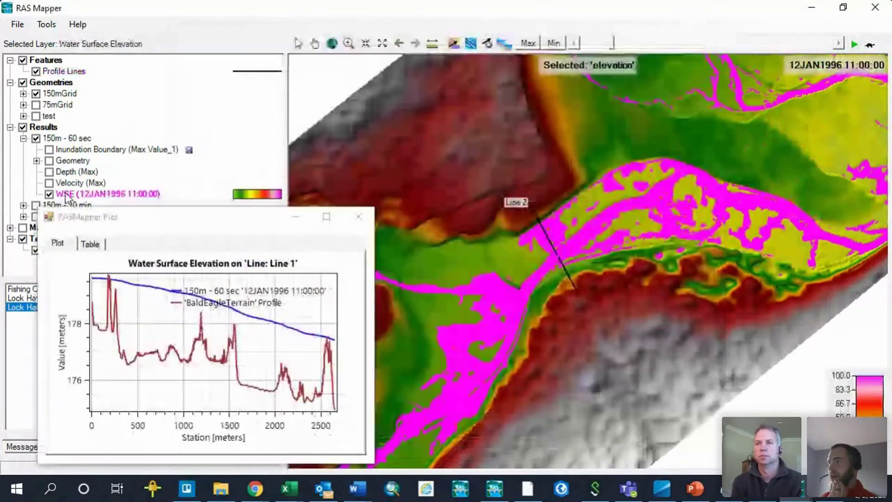
{"action": "mouse_move", "coordinate": [613, 43]}
{"action": "left_mouse_down"}
{"action": "mouse_move", "coordinate": [648, 44]}
{"action": "mouse_move", "coordinate": [613, 44]}
{"action": "left_mouse_up"}
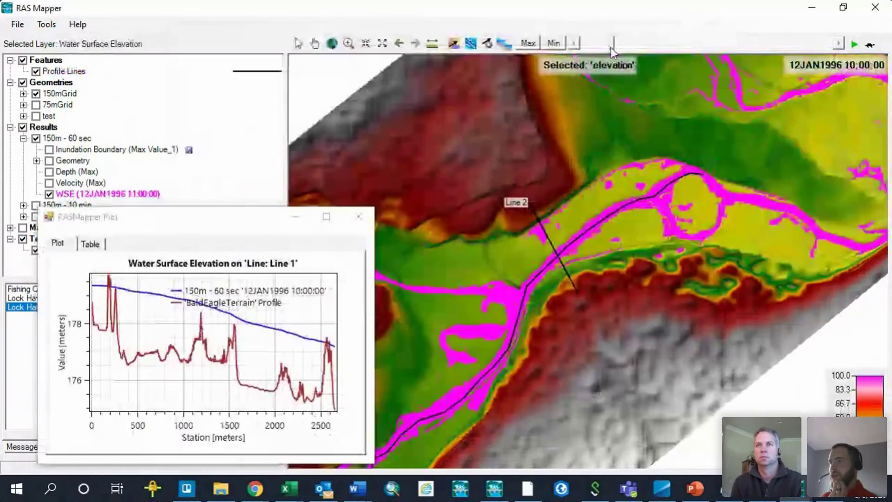
{"action": "left_click_drag", "start_coordinate": [614, 43], "coordinate": [820, 51]}
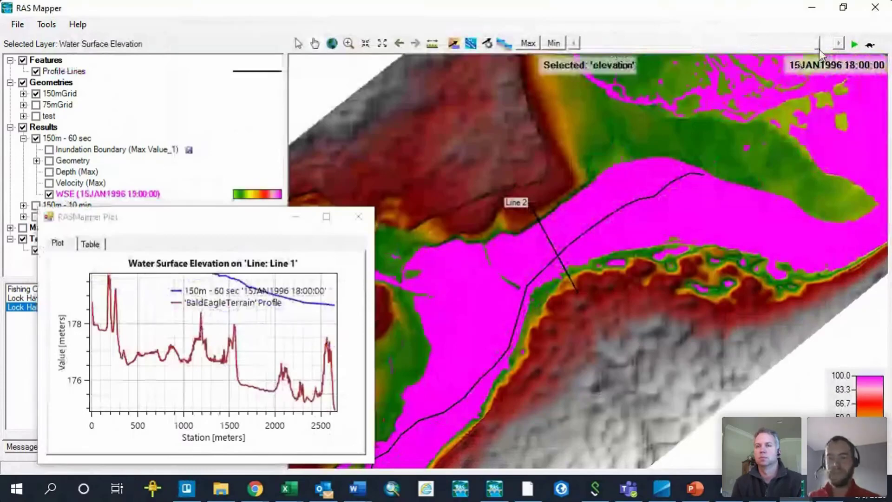
{"action": "left_click", "coordinate": [358, 217]}
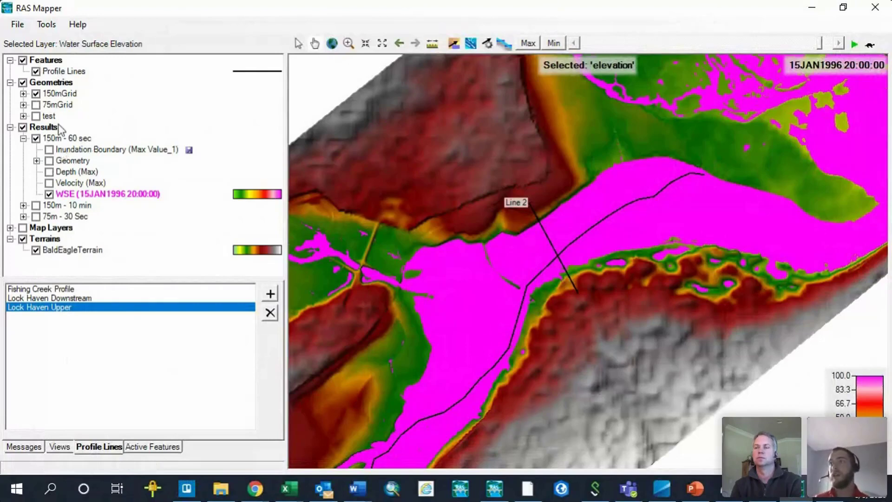
Step: Expand the 150mGrid geometry and show its 2D Flow Areas over the WSE results
{"action": "left_click", "coordinate": [23, 93]}
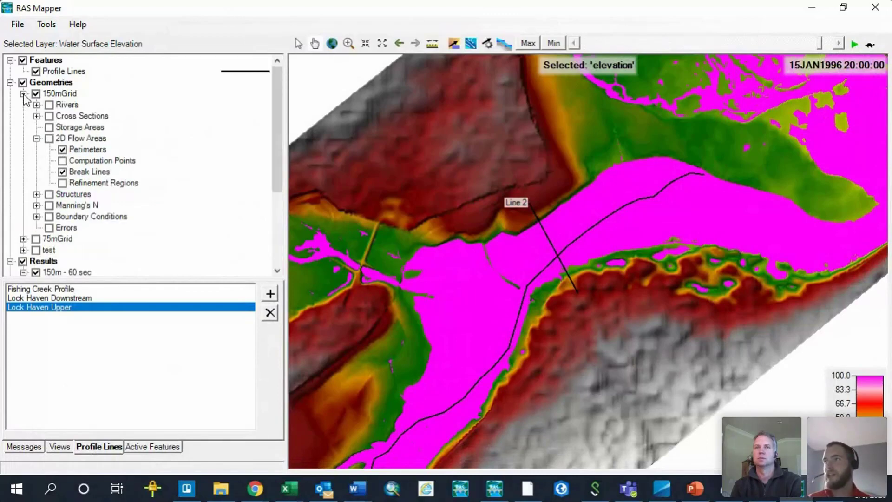
{"action": "left_click", "coordinate": [48, 138]}
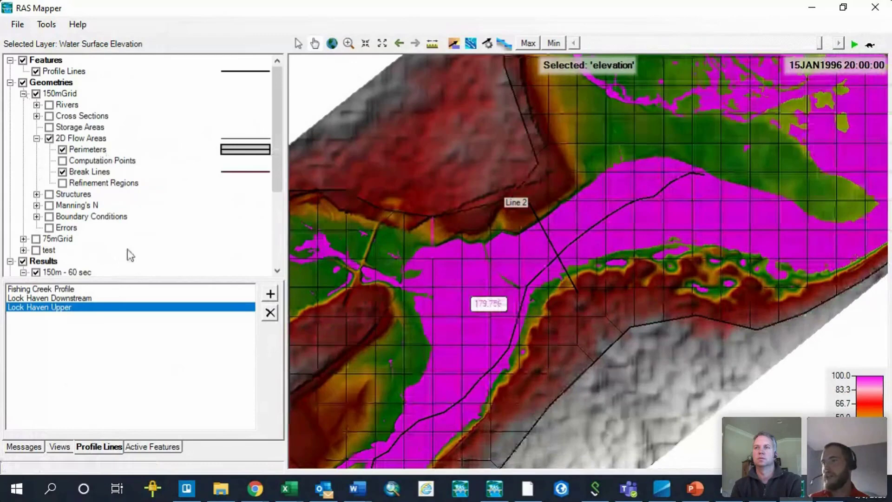
{"action": "scroll", "coordinate": [131, 254], "scroll_direction": "down", "scroll_amount": 4}
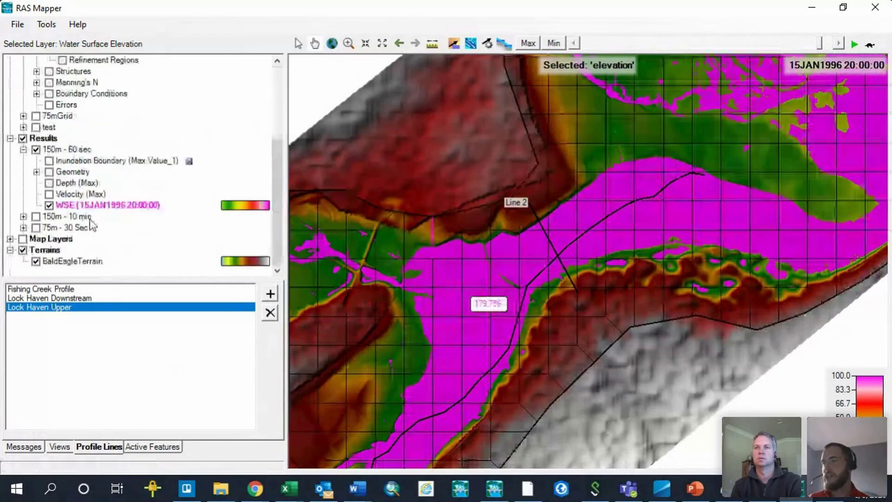
Step: Plot the water surface elevation time series at a mesh cell in the flooded channel southwest of Line 2, and close the plot
{"action": "right_click", "coordinate": [450, 303]}
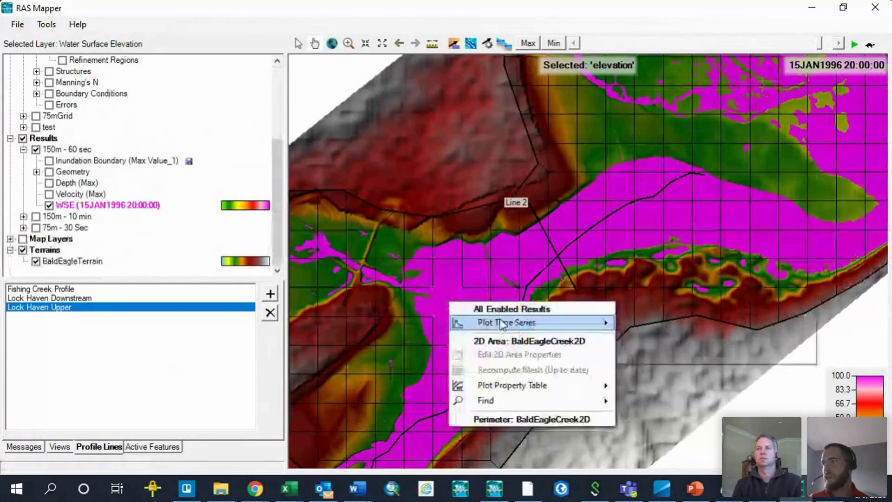
{"action": "left_click", "coordinate": [502, 324]}
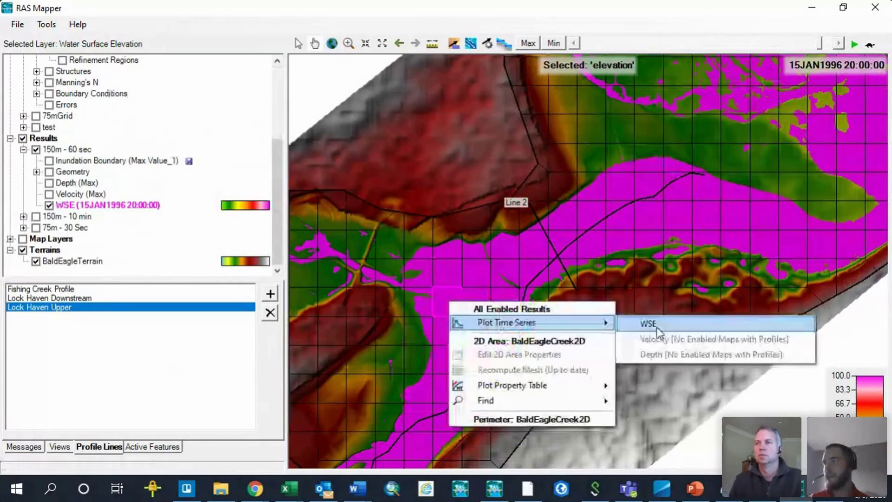
{"action": "left_click", "coordinate": [656, 327]}
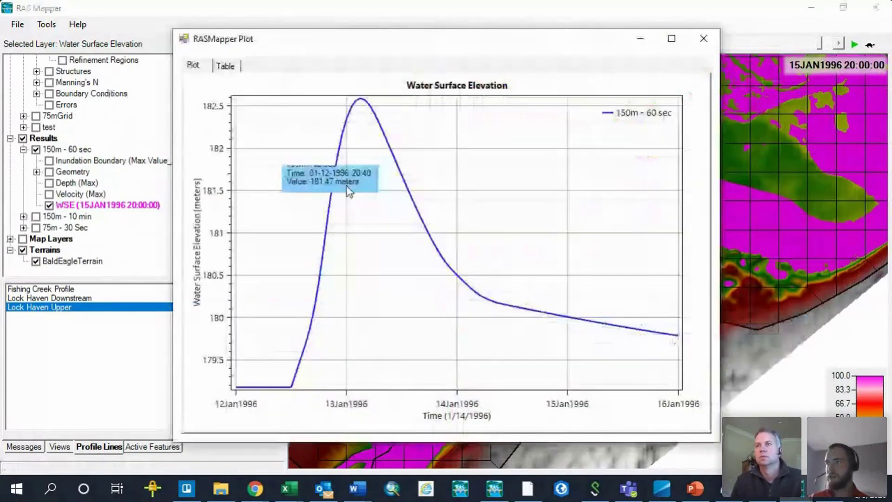
{"action": "left_click", "coordinate": [636, 7]}
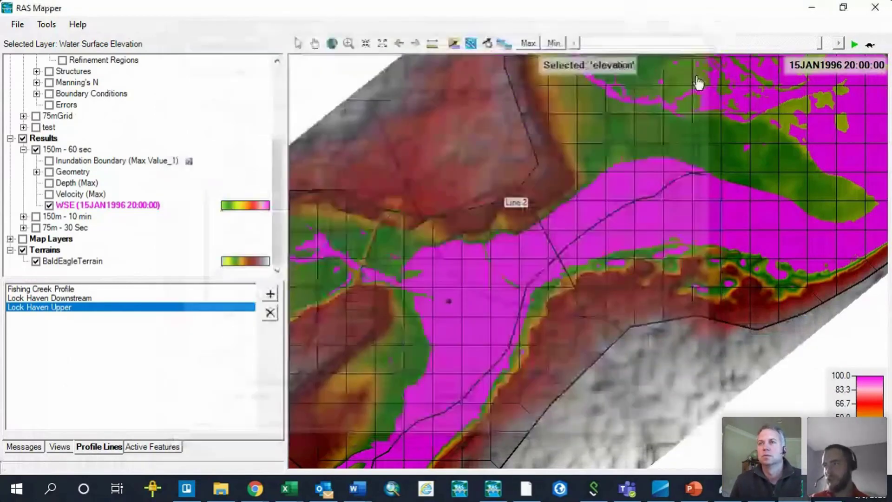
{"action": "mouse_move", "coordinate": [450, 308]}
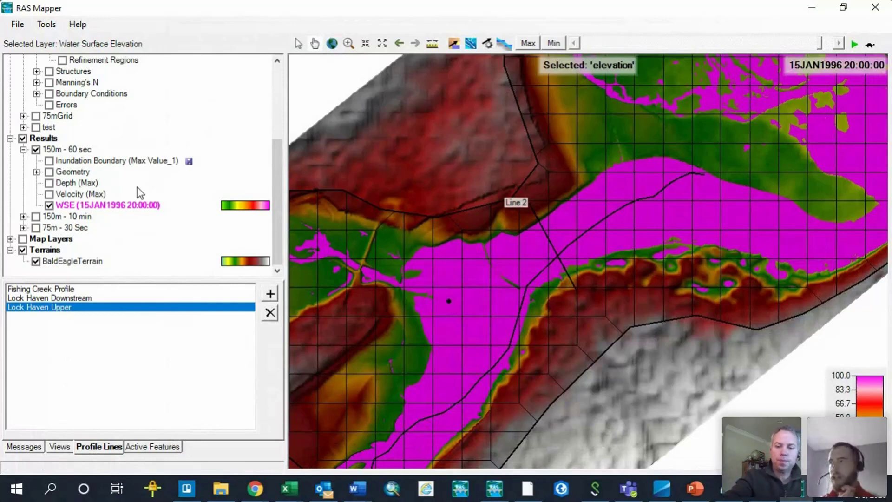
{"action": "mouse_move", "coordinate": [494, 294]}
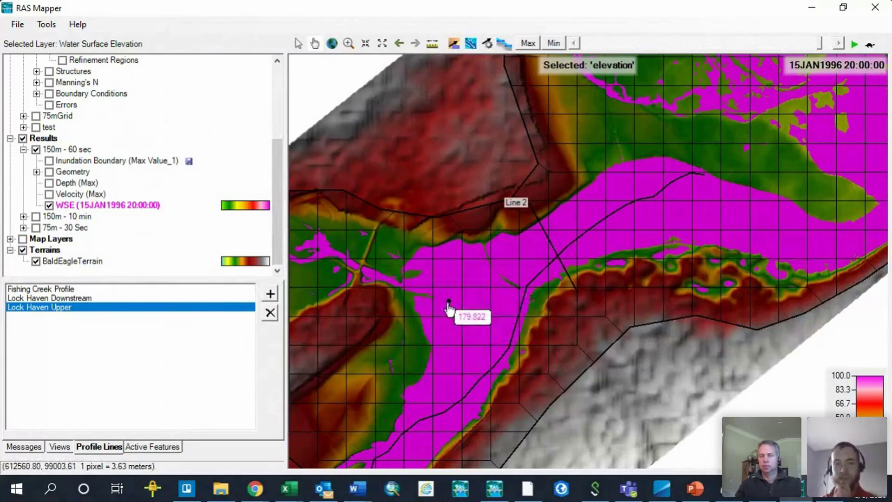
Step: Create a new point layer named Points under Features
{"action": "scroll", "coordinate": [218, 223], "scroll_direction": "up", "scroll_amount": 4}
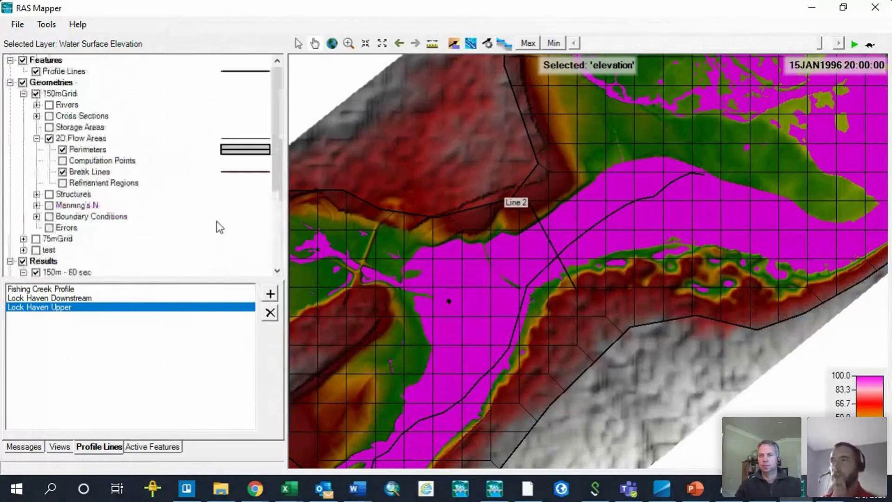
{"action": "right_click", "coordinate": [47, 69]}
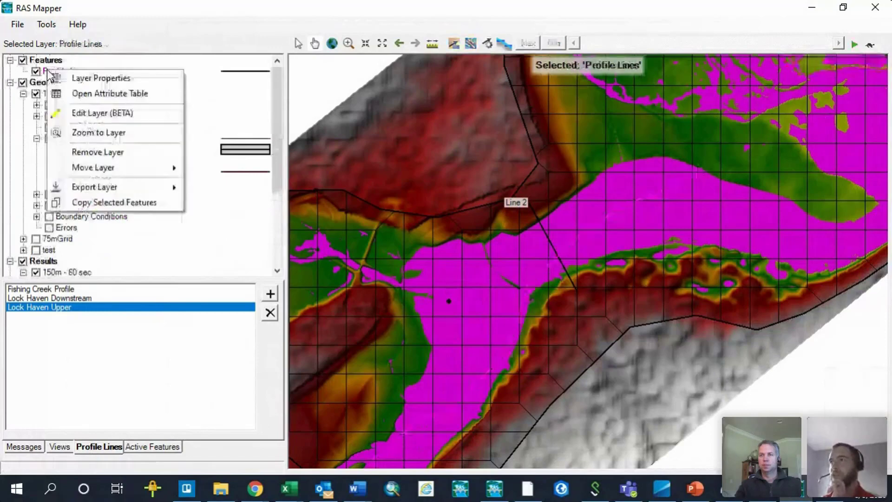
{"action": "right_click", "coordinate": [45, 61]}
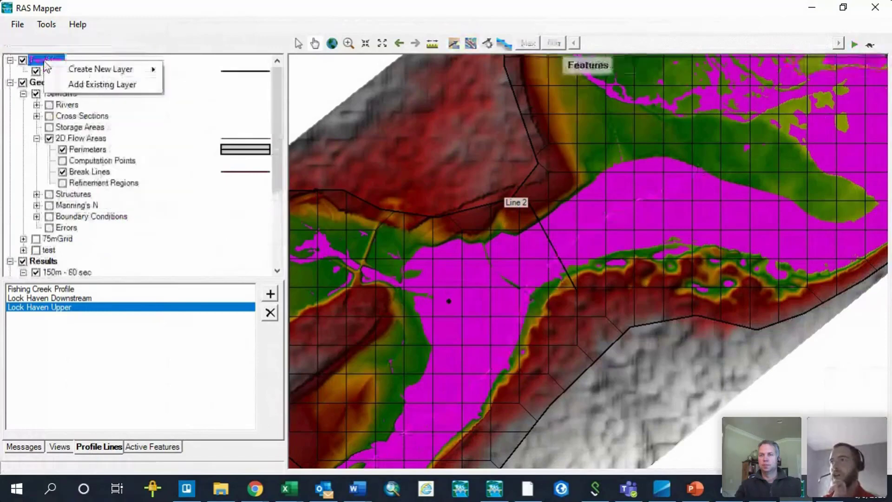
{"action": "left_click", "coordinate": [43, 112]}
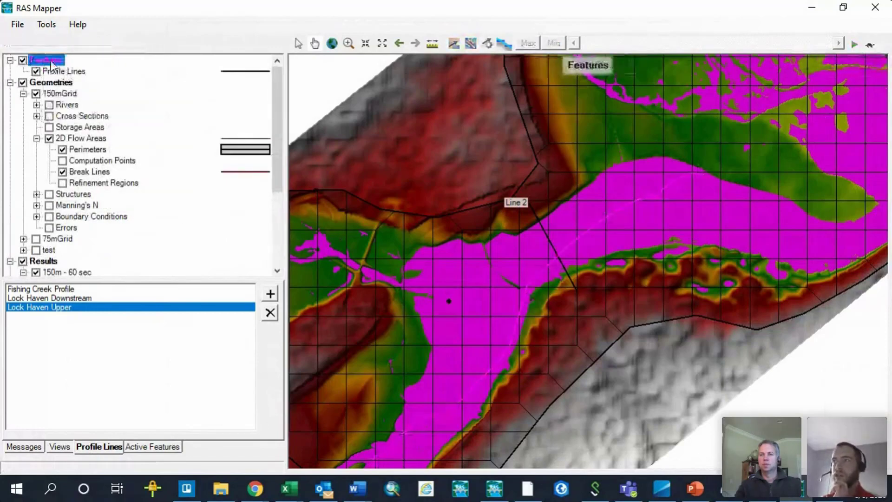
{"action": "right_click", "coordinate": [52, 65]}
{"action": "mouse_move", "coordinate": [70, 74]}
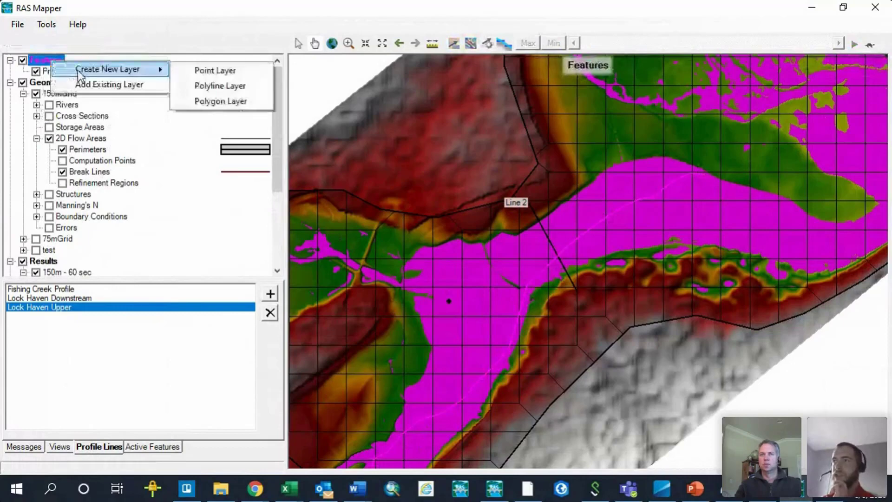
{"action": "left_click", "coordinate": [206, 73]}
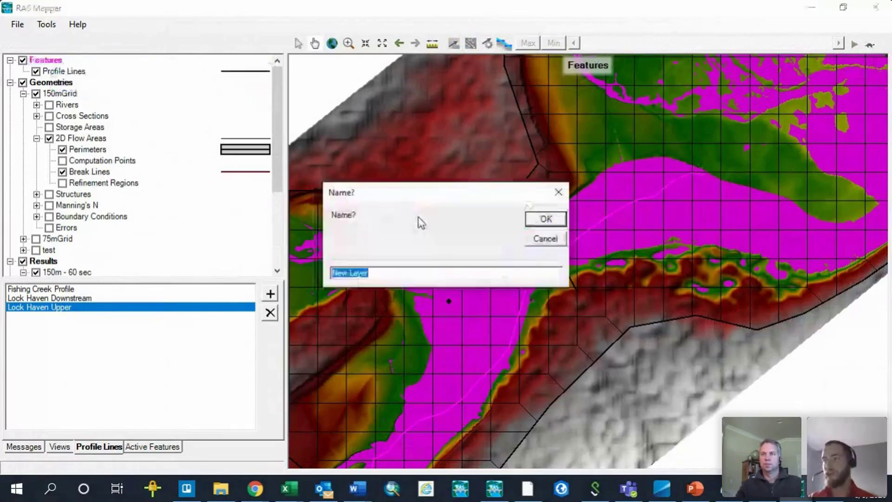
{"action": "type", "text": "Points"}
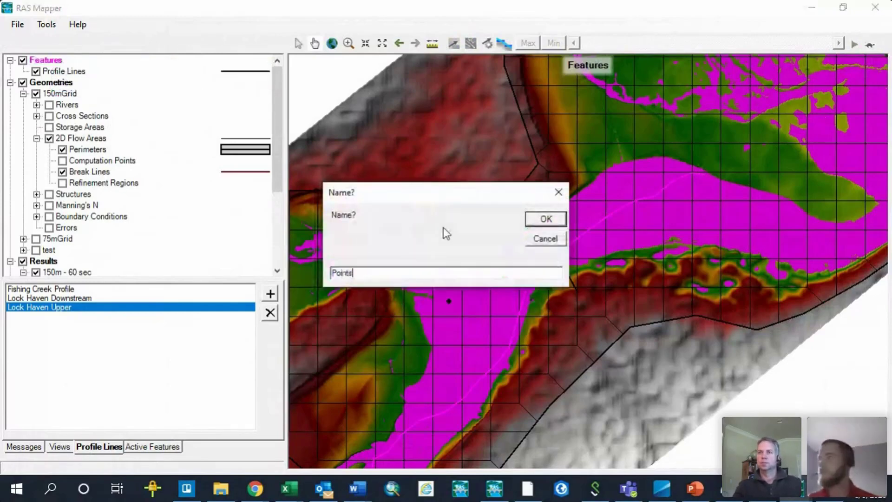
{"action": "left_click", "coordinate": [540, 217]}
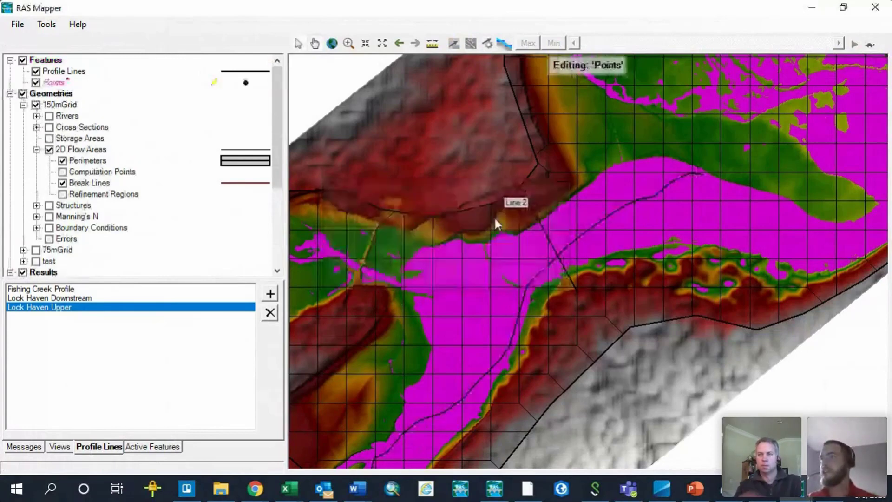
Step: Place three points along the flooded channel in the Points layer and stop editing, keeping the points
{"action": "right_click", "coordinate": [53, 81]}
{"action": "left_click", "coordinate": [299, 68]}
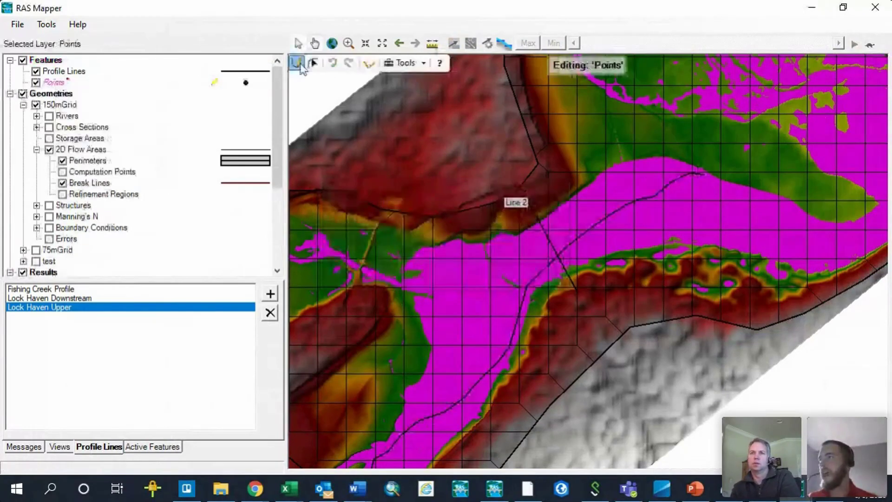
{"action": "left_click", "coordinate": [467, 303]}
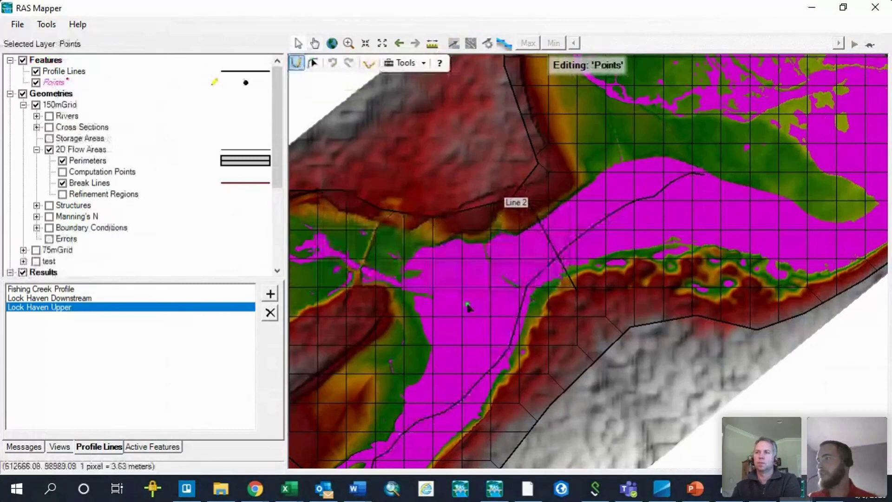
{"action": "right_click", "coordinate": [54, 82]}
{"action": "left_click", "coordinate": [96, 123]}
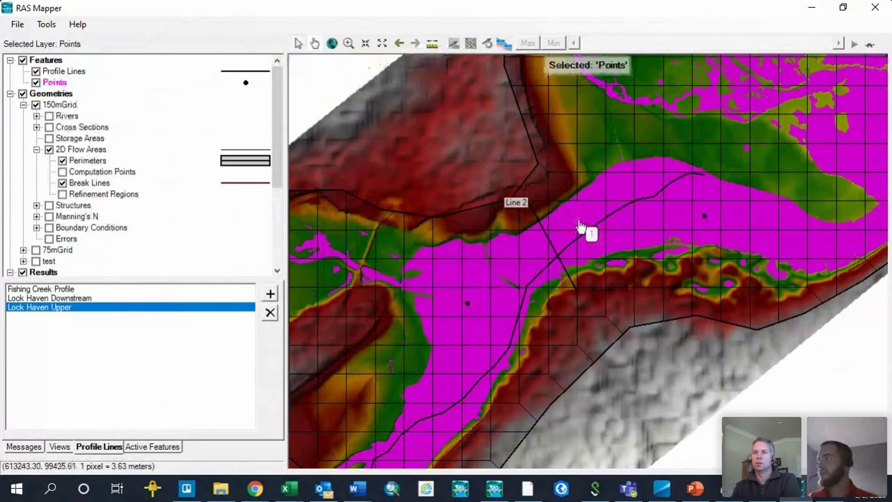
{"action": "right_click", "coordinate": [582, 226]}
{"action": "left_click", "coordinate": [704, 218]}
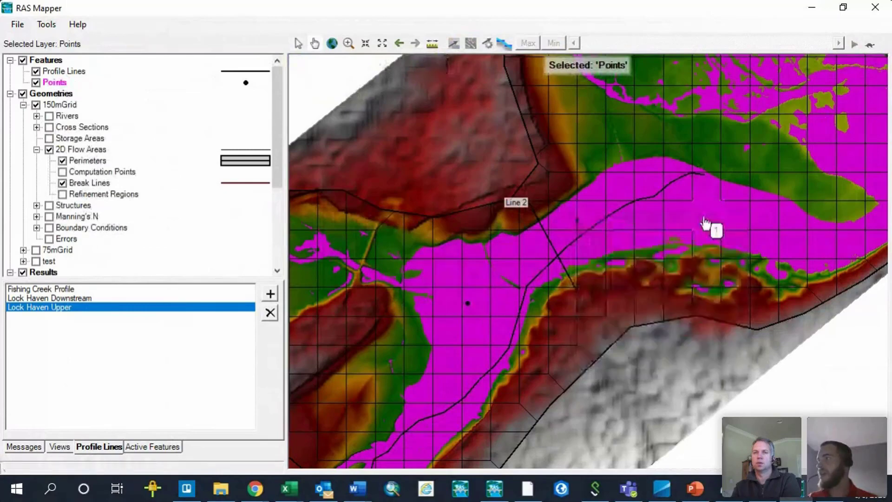
Step: Plot the water surface elevation time series at the easternmost point of the Points layer, and close the plot
{"action": "right_click", "coordinate": [703, 218]}
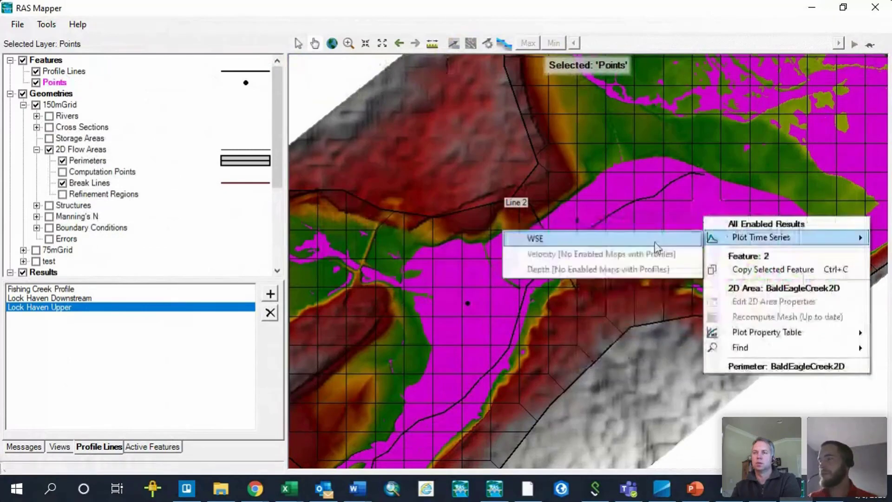
{"action": "left_click", "coordinate": [583, 238]}
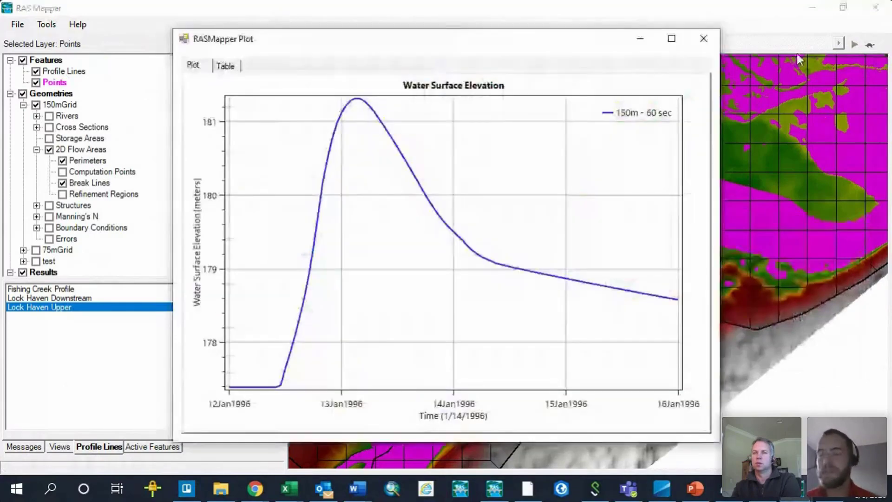
{"action": "left_click", "coordinate": [796, 53]}
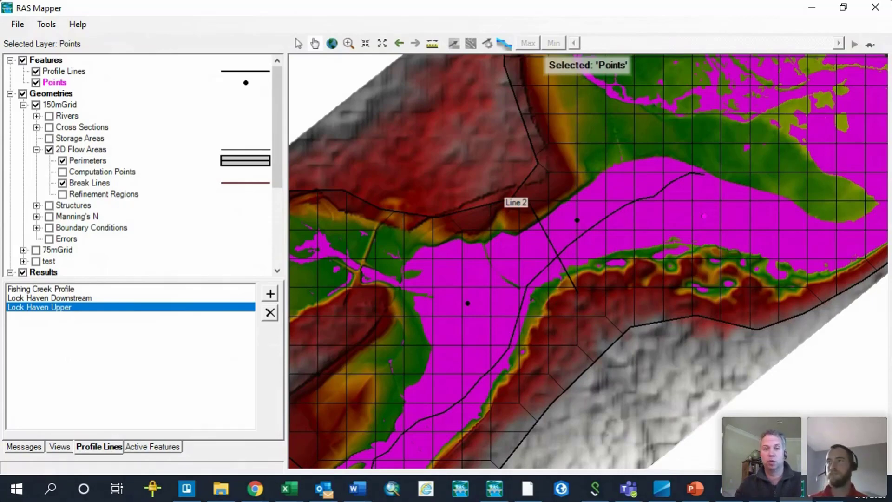
Step: Collapse the 2D Flow Areas and 150mGrid branches, and collapse the Features and Geometries groups in the layer tree
{"action": "left_click", "coordinate": [36, 149]}
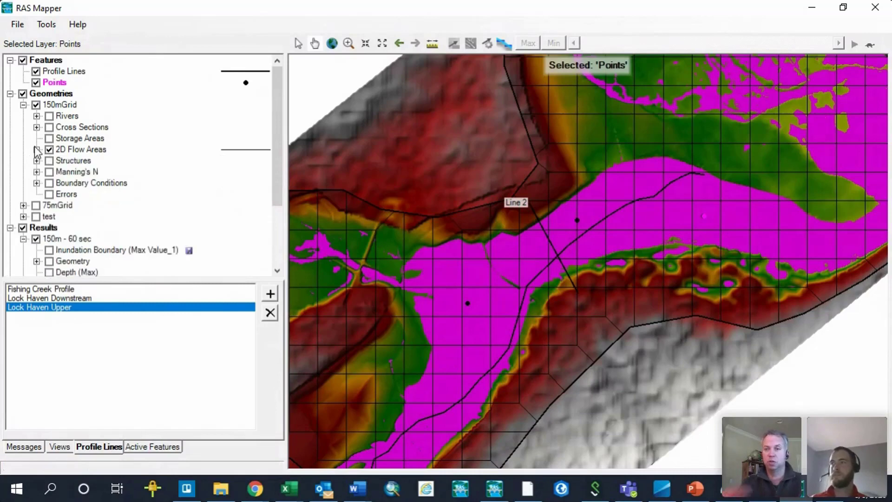
{"action": "left_click", "coordinate": [23, 105]}
{"action": "left_click", "coordinate": [9, 60]}
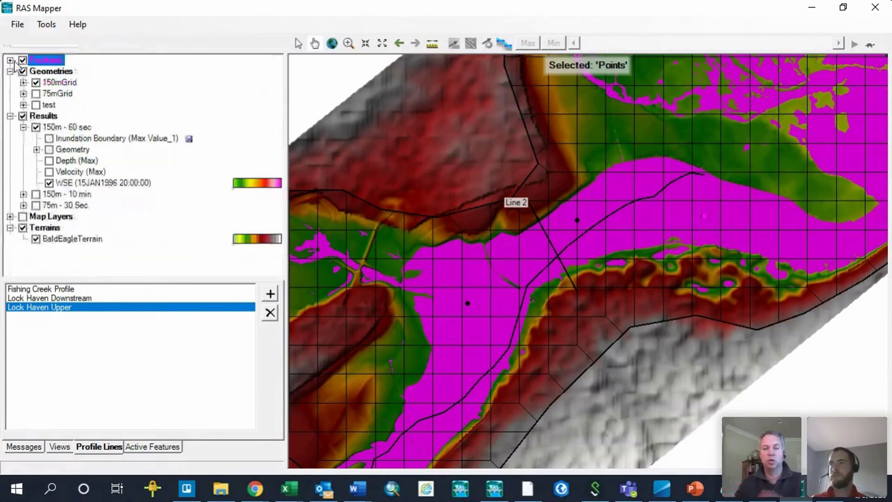
{"action": "left_click", "coordinate": [9, 71]}
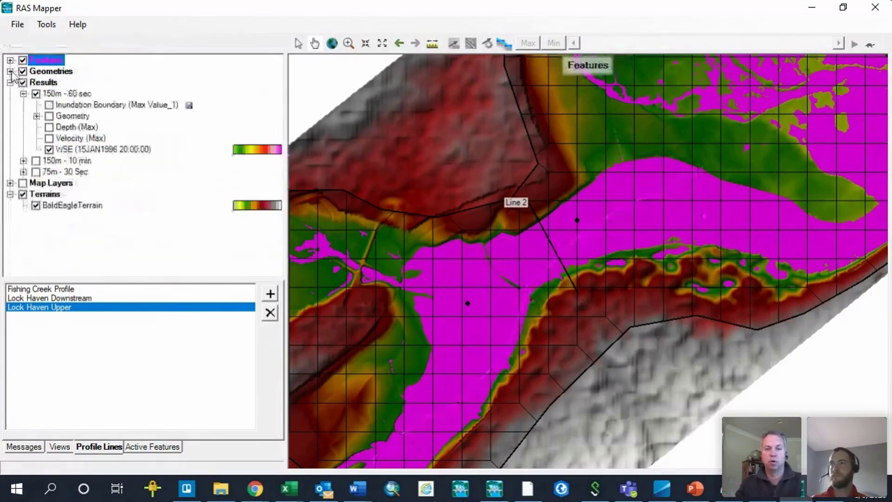
Step: Collapse and turn off the 150m - 60 sec result, and leave the Results and Map Layers groups collapsed
{"action": "left_click", "coordinate": [23, 94]}
{"action": "left_click", "coordinate": [35, 94]}
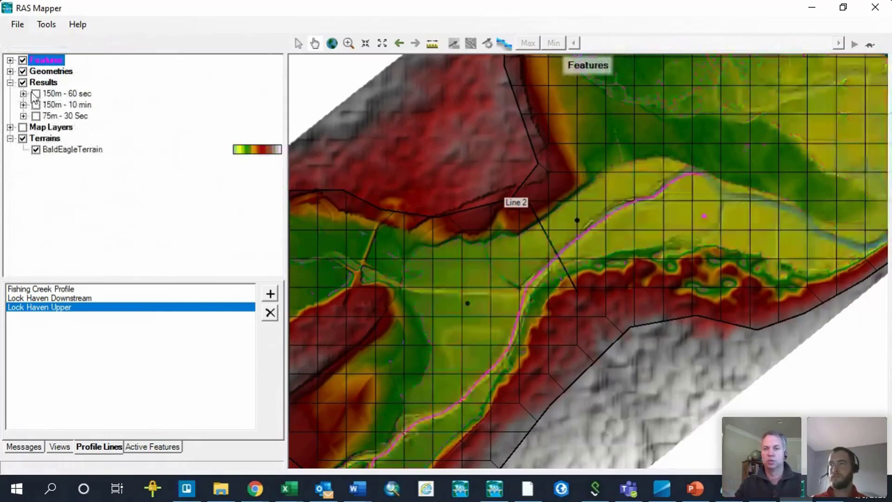
{"action": "left_click", "coordinate": [10, 83]}
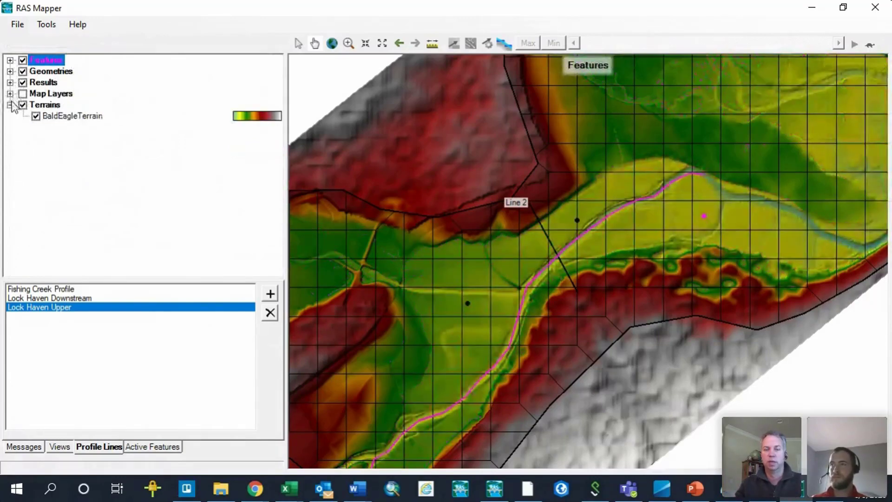
{"action": "left_click", "coordinate": [10, 94]}
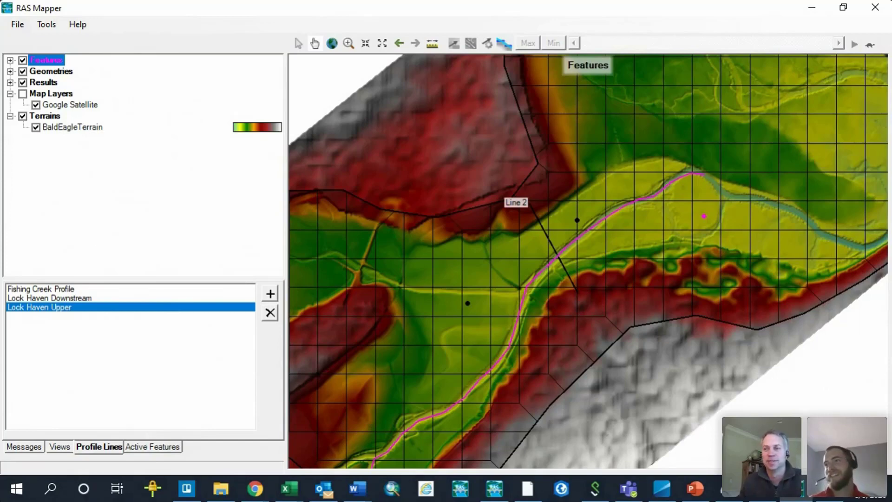
{"action": "left_click", "coordinate": [11, 93]}
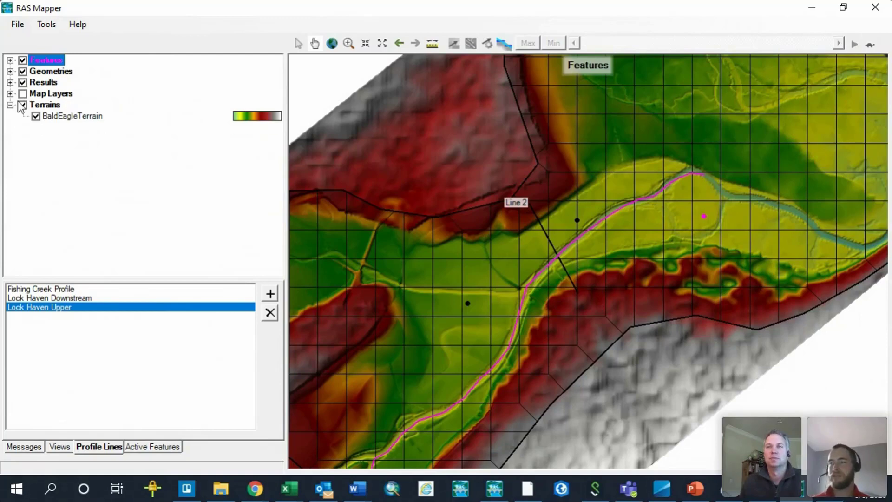